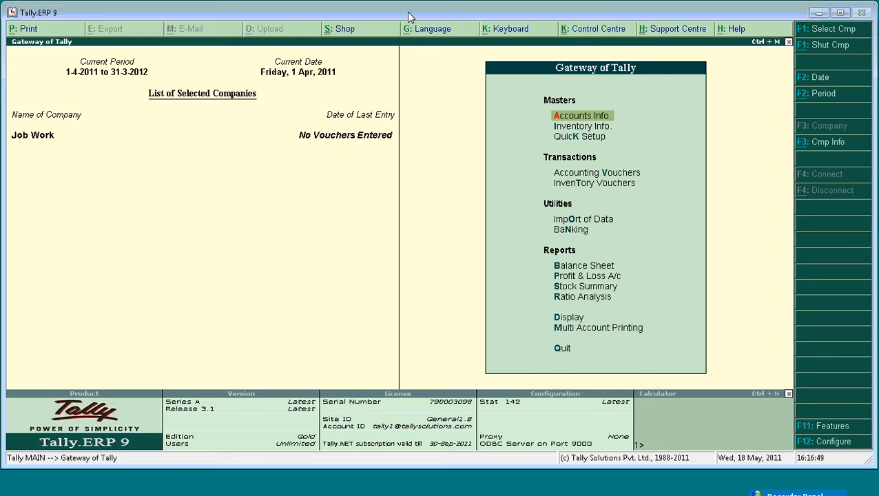
Enable Maintain Multiple Godowns in the inventory features of the Job Work company and save the settings
key("Down")
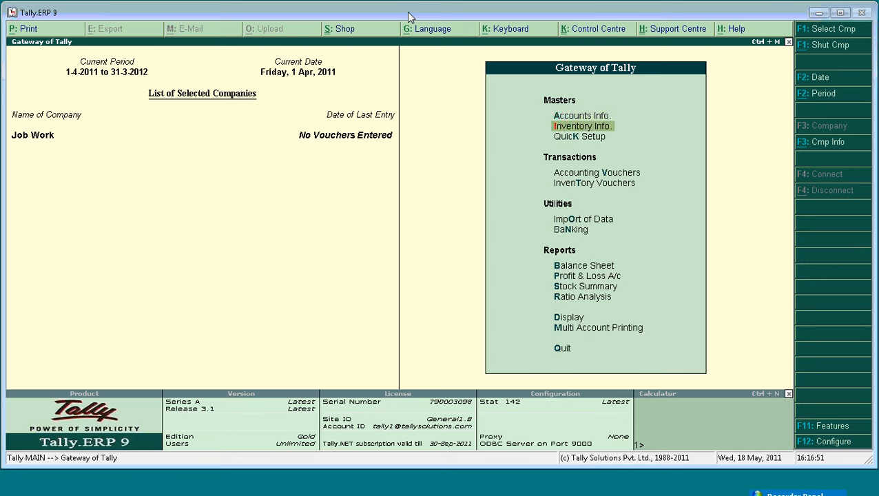
key("Up")
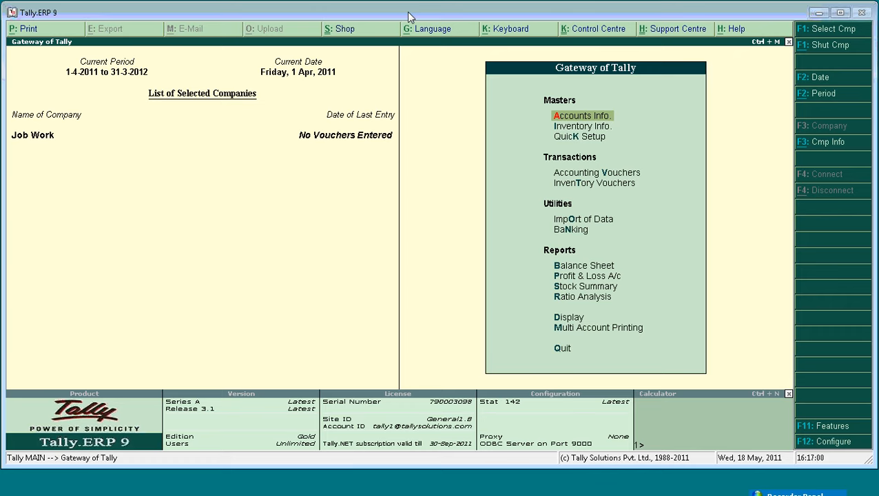
key("F11")
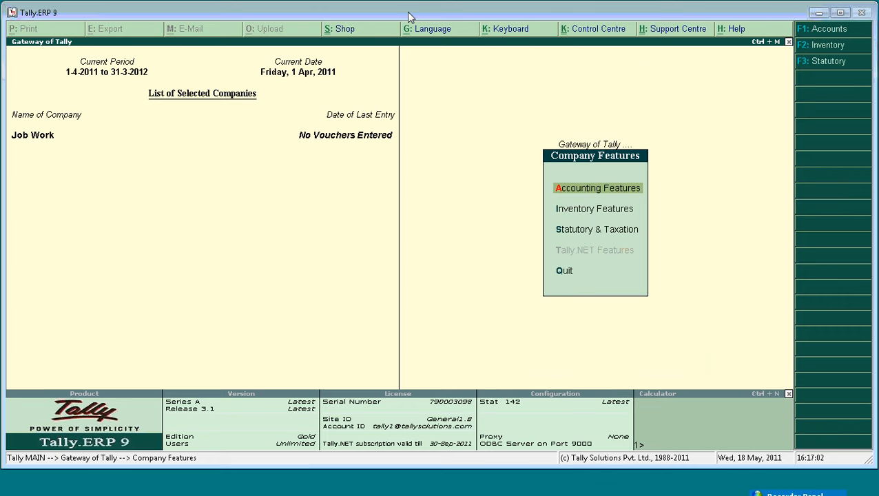
key("Down")
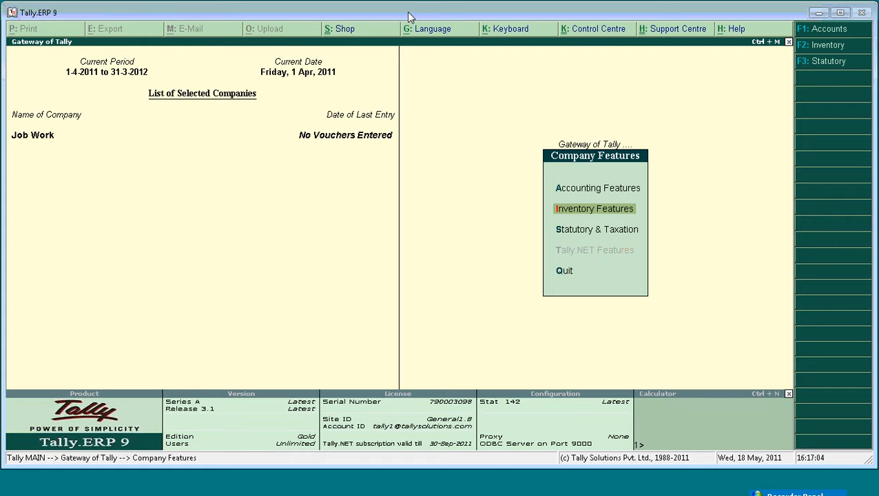
key("Return")
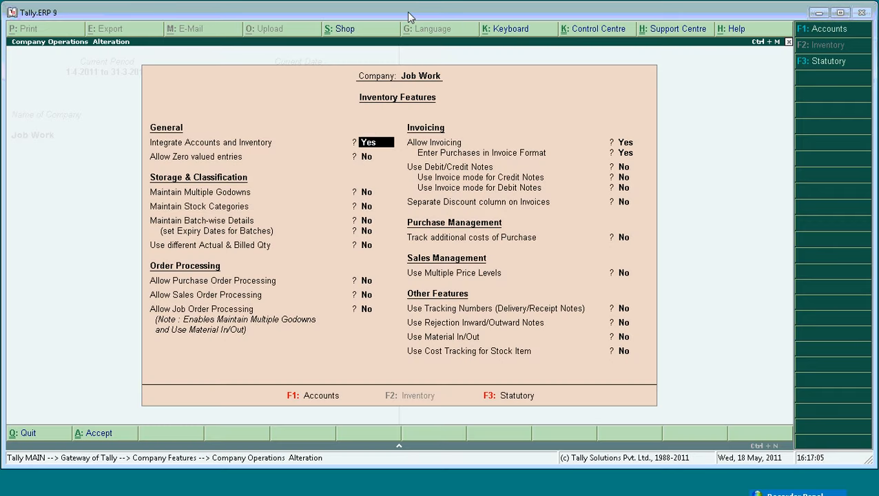
key("Return")
key("Return")
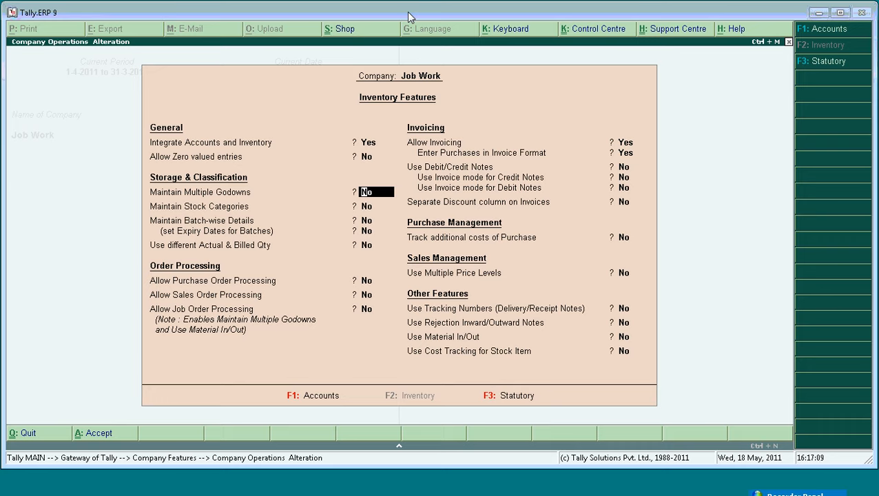
type("y")
key("Return")
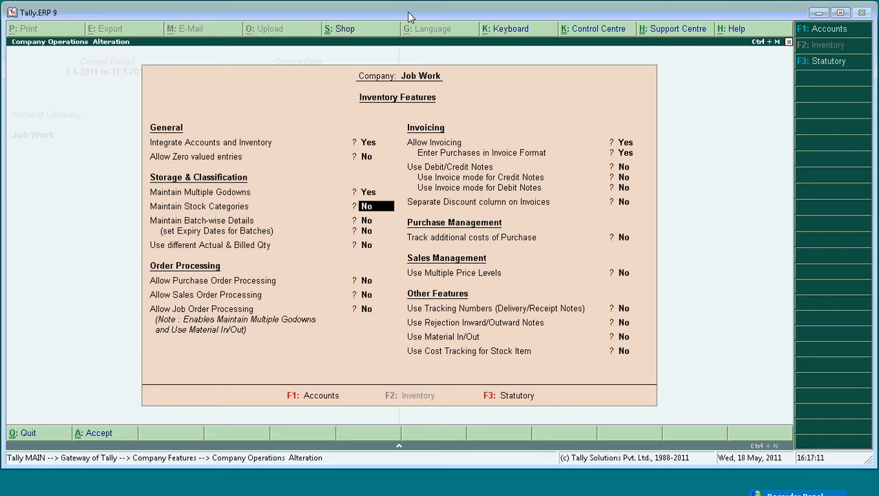
key("ctrl+a")
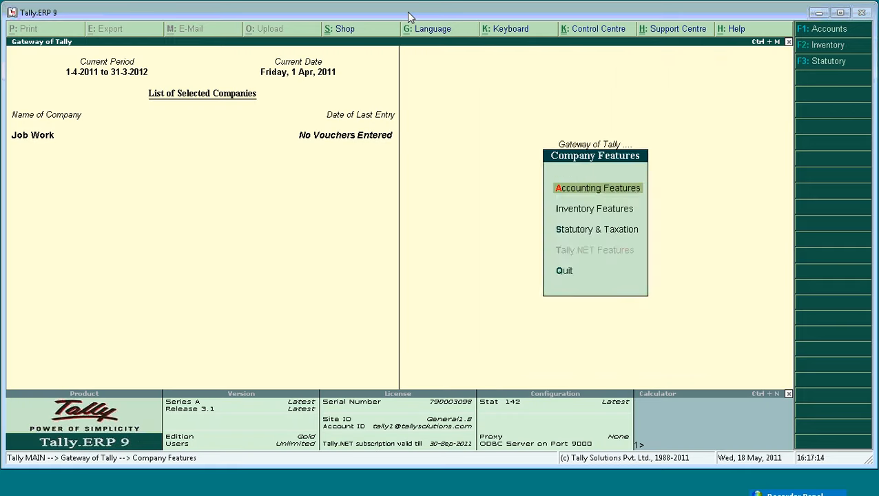
key("Escape")
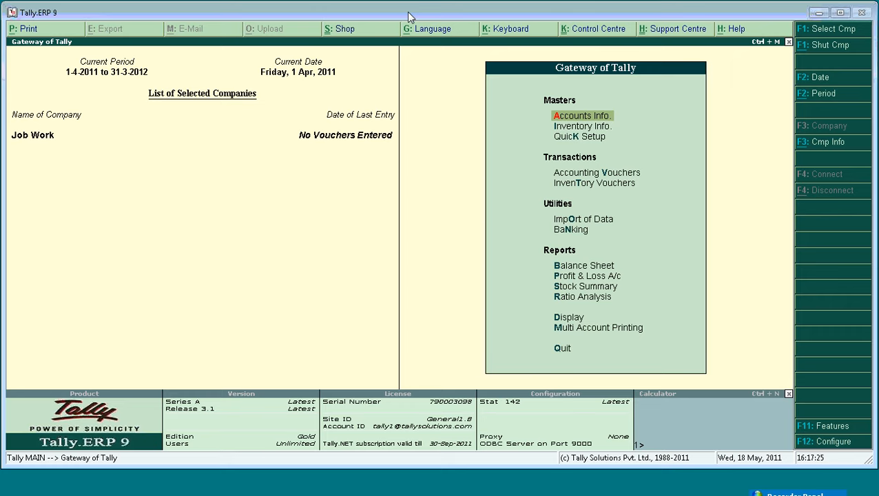
Check the list of existing godowns available for alteration
key("Down")
key("Return")
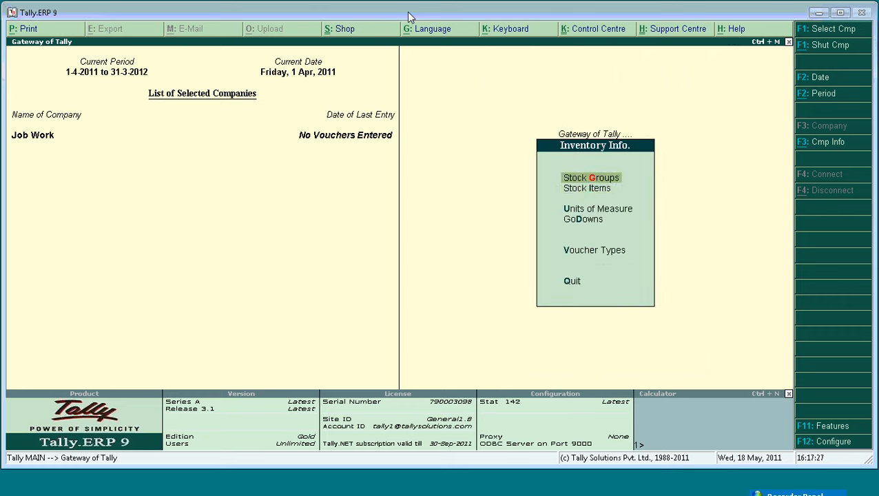
key("Down")
key("Down")
key("Down")
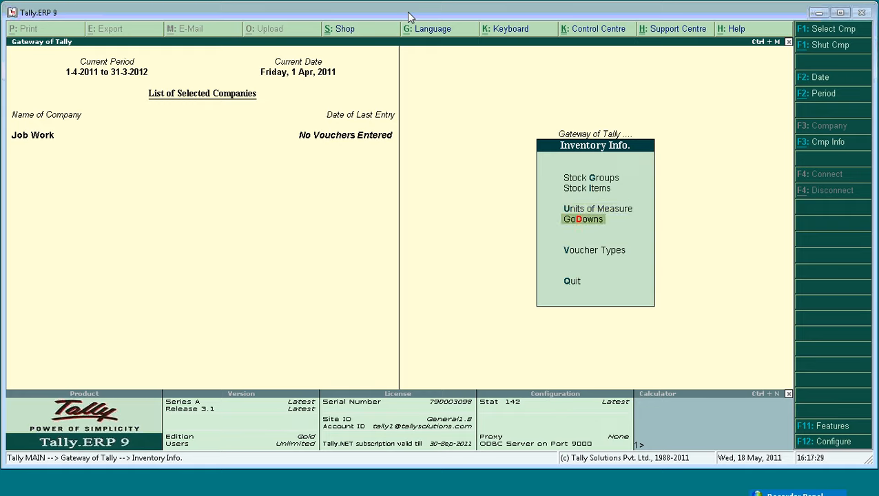
key("Return")
key("Down")
key("Down")
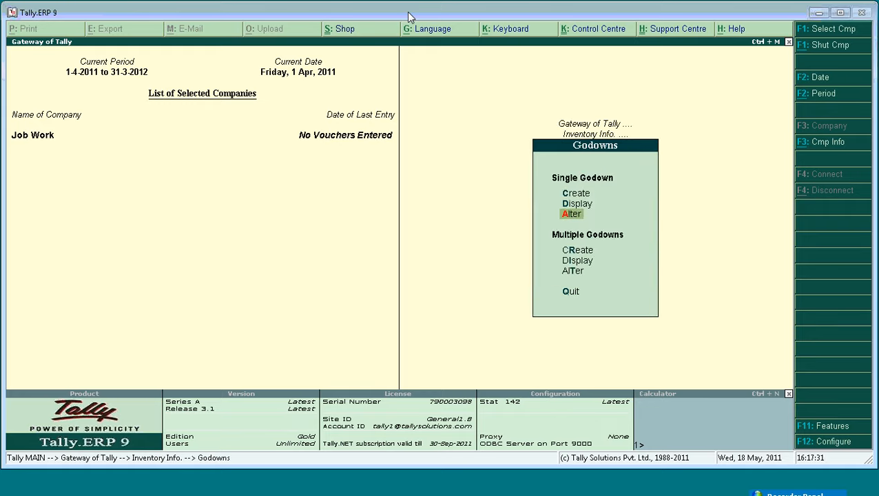
key("Return")
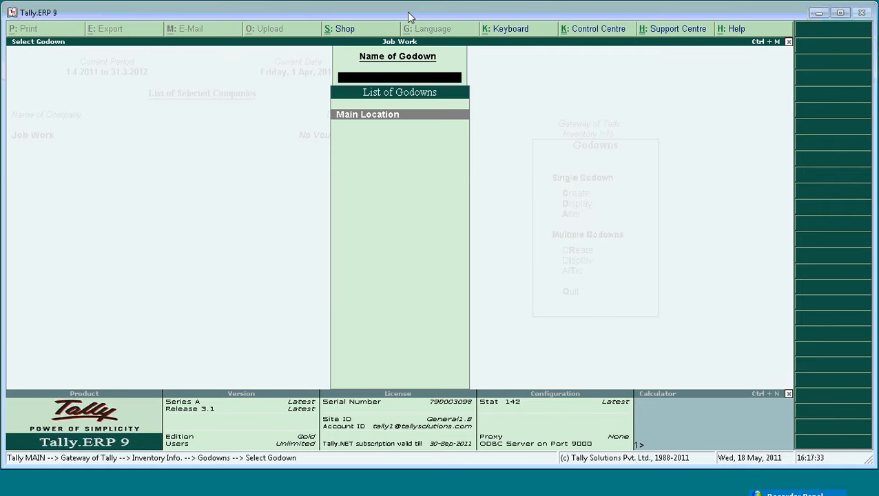
key("Escape")
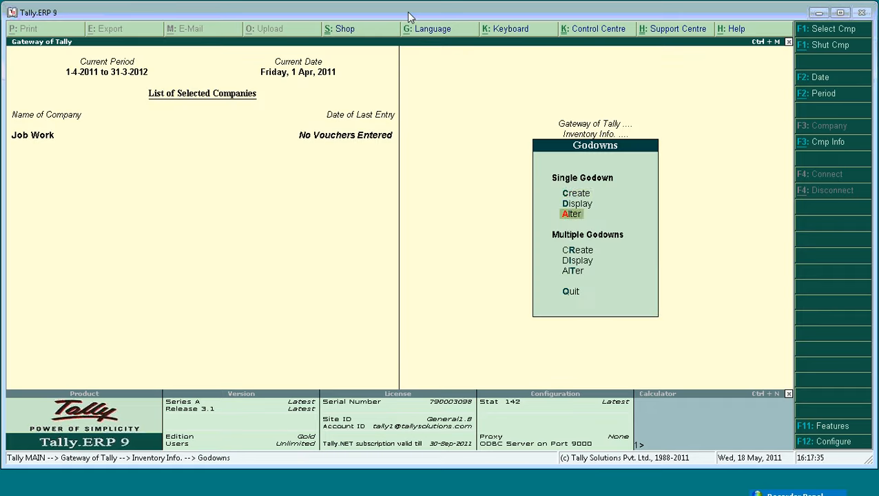
Fill in a new single godown named Job Worker Godown under Primary, with Our Stock with Third Party set to Yes
key("Up")
key("Up")
key("Return")
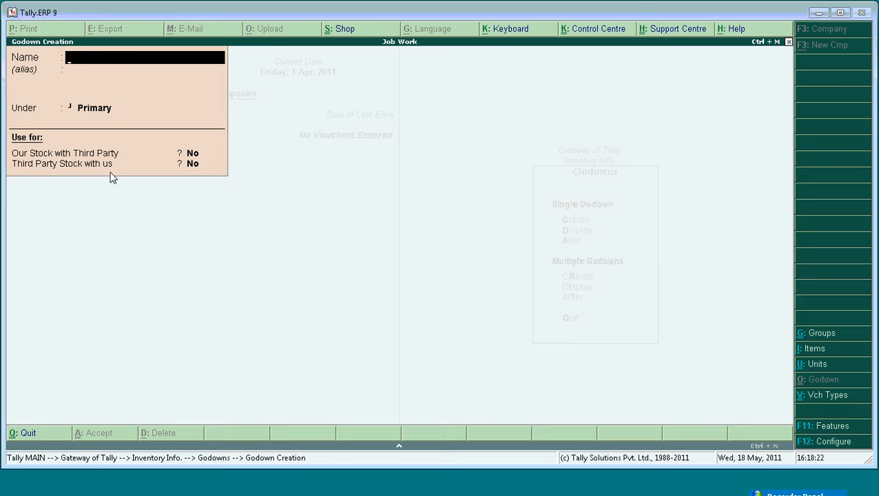
type("Job Worker")
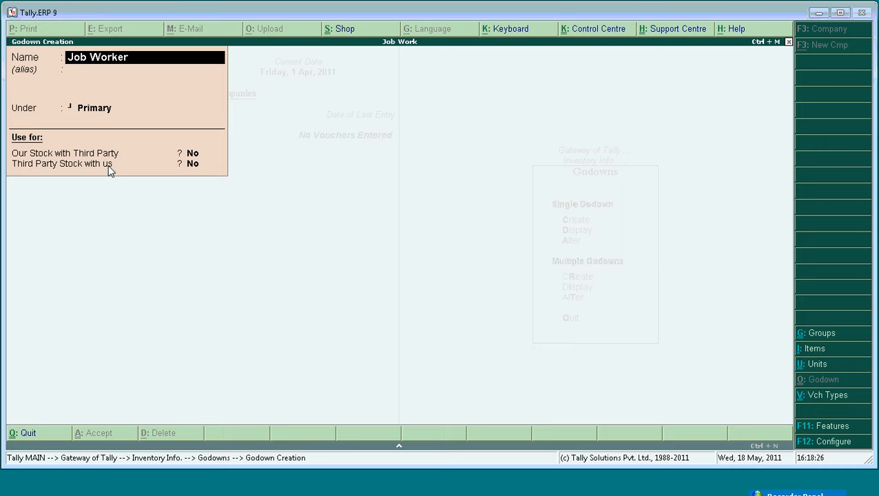
type(" Godown")
key("Return")
key("Return")
key("Return")
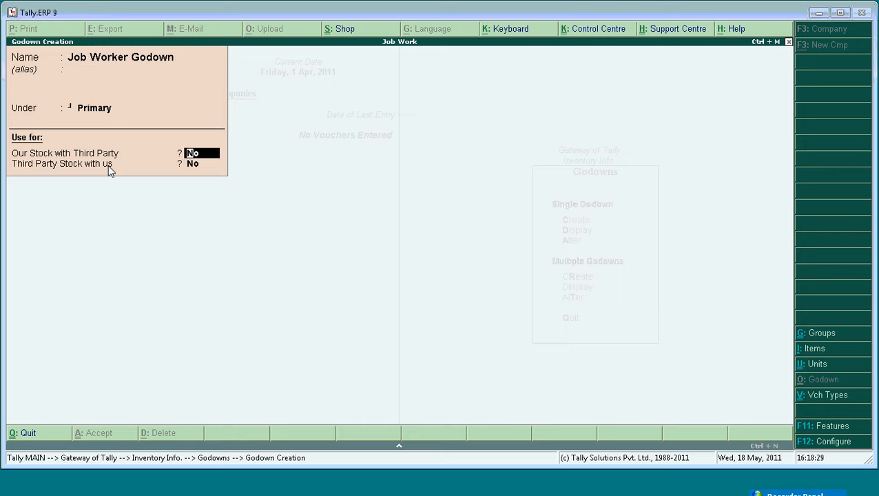
key("Return")
key("Return")
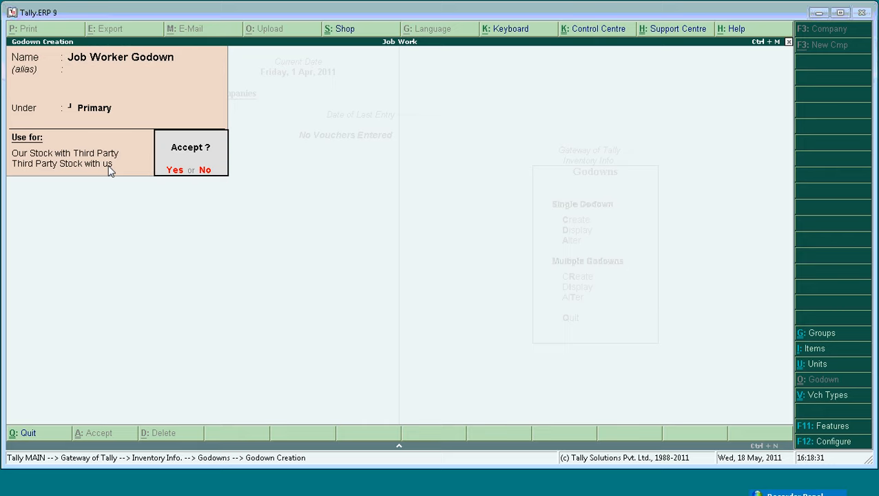
Recheck the usage options of Job Worker Godown and save the godown
key("n")
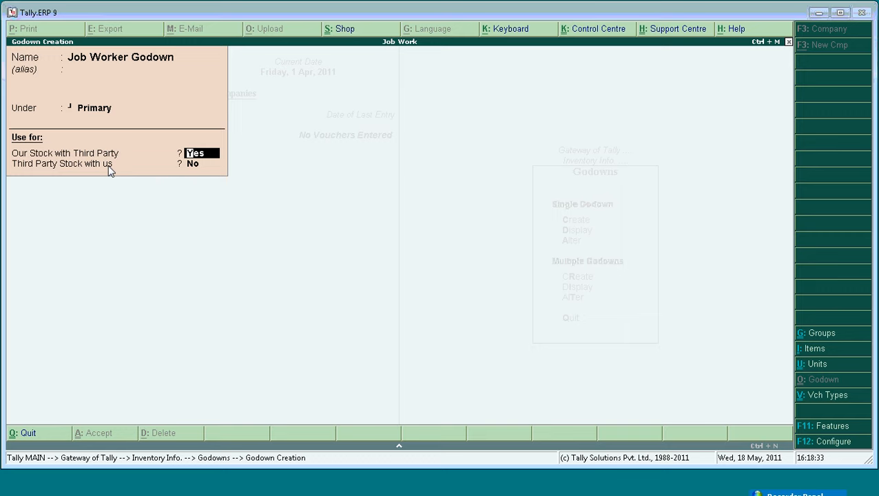
key("Return")
key("Return")
key("n")
key("Return")
key("Return")
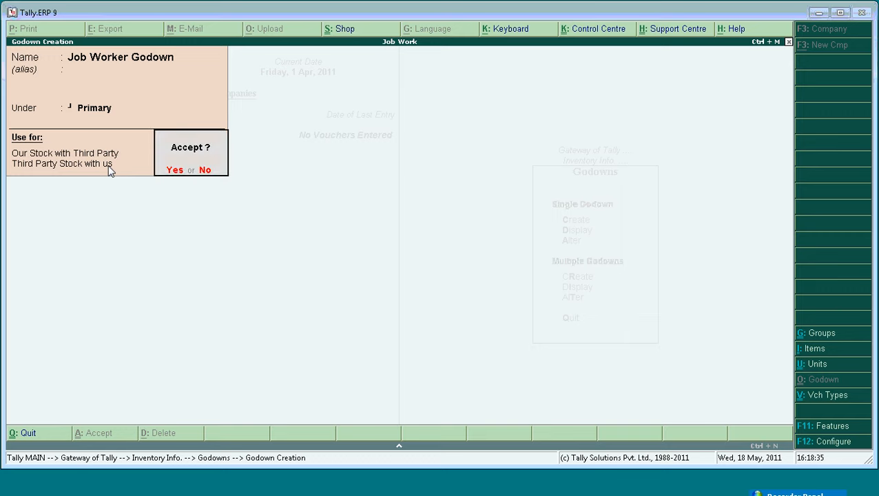
key("n")
key("Return")
key("Return")
key("n")
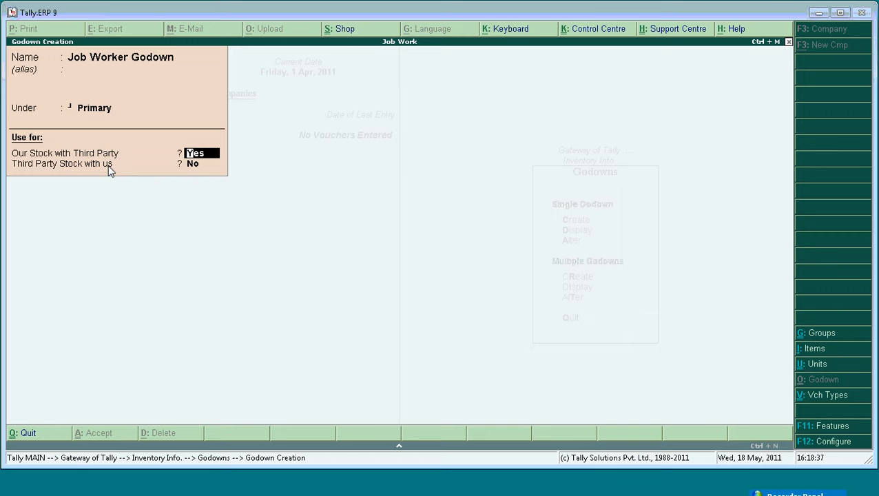
key("Return")
key("Return")
key("n")
key("Return")
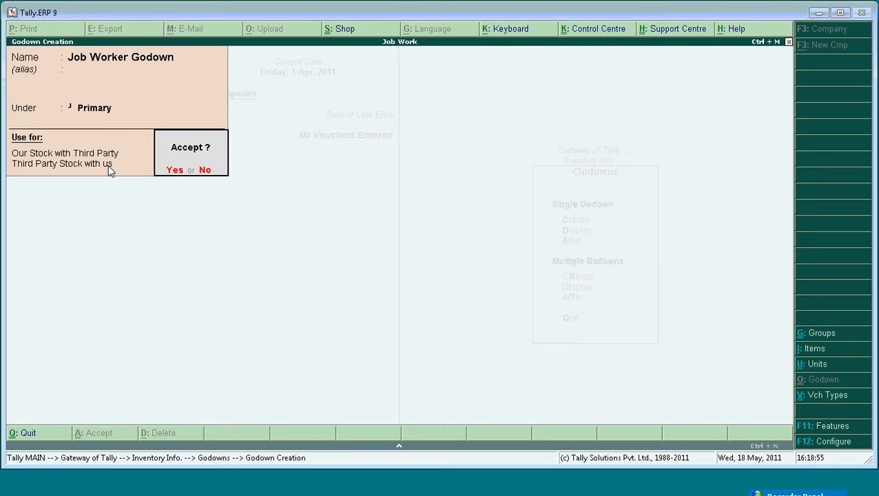
key("Return")
Name a second new godown Third Party Stock with Us
type("T")
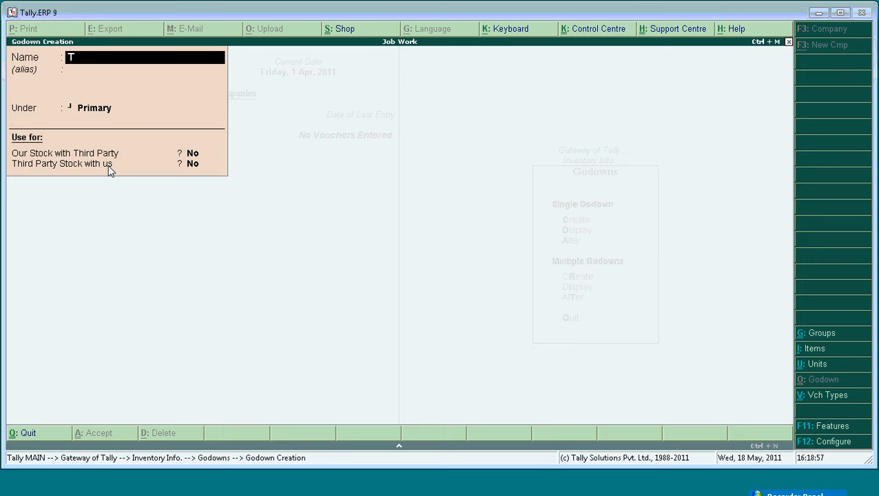
type("hird [Part")
key("BackSpace")
key("BackSpace")
key("BackSpace")
key("BackSpace")
key("BackSpace")
type("Party Stock iwth")
key("BackSpace")
key("BackSpace")
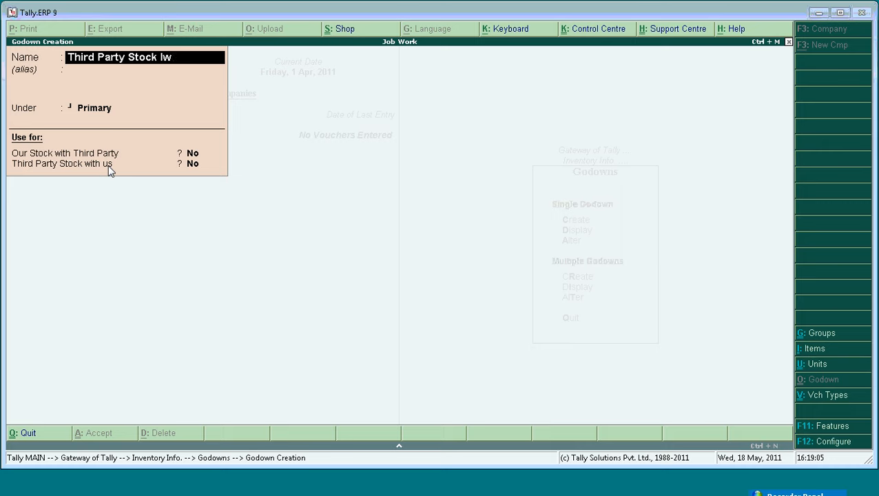
key("BackSpace")
key("BackSpace")
type("with Us")
key("Return")
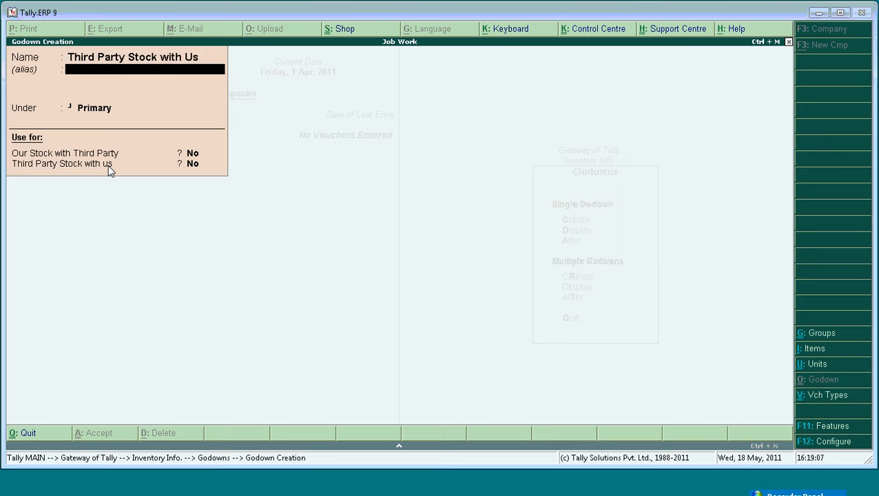
Keep the second godown under Primary, set Third Party Stock with us to Yes, and save it
key("Return")
key("Return")
key("Return")
type("y")
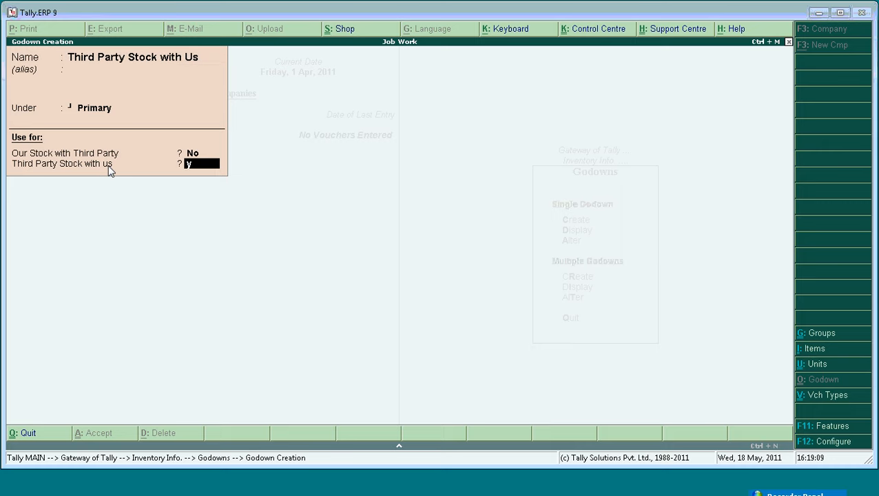
key("Return")
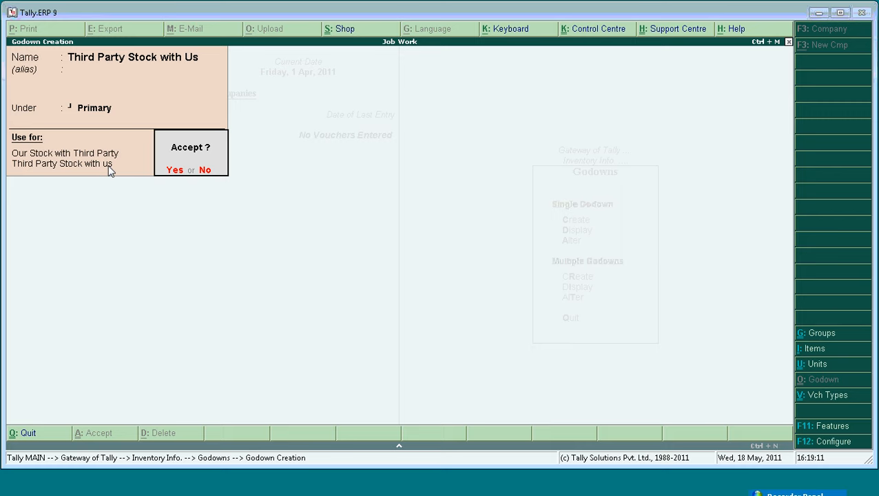
key("Return")
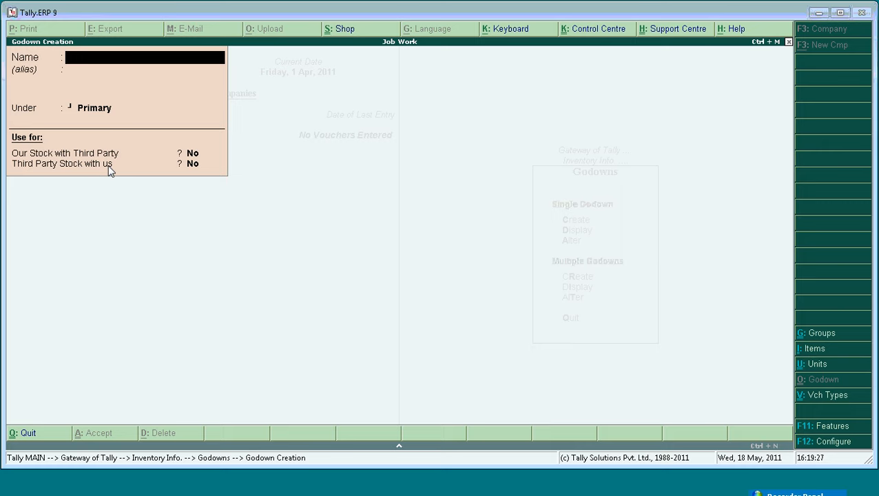
Open Job Worker Godown for alteration to check its usage options, and leave it without changes
key("Escape")
key("y")
key("Down")
key("Down")
key("Return")
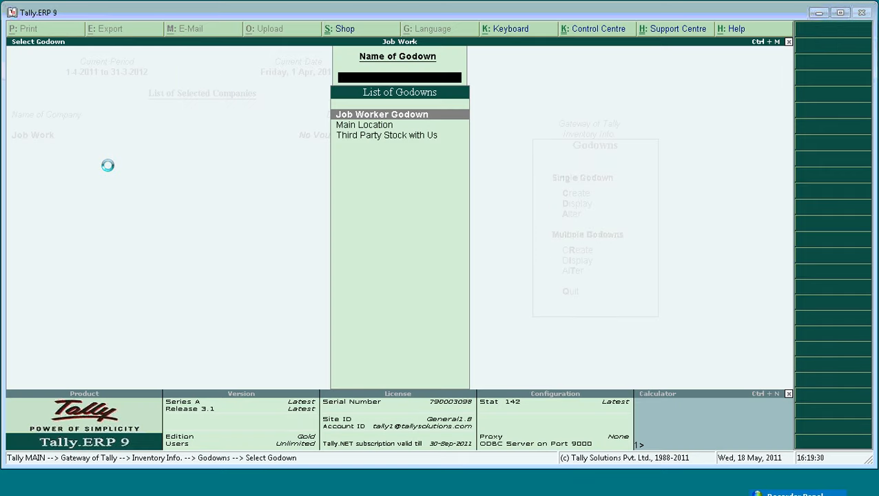
key("Return")
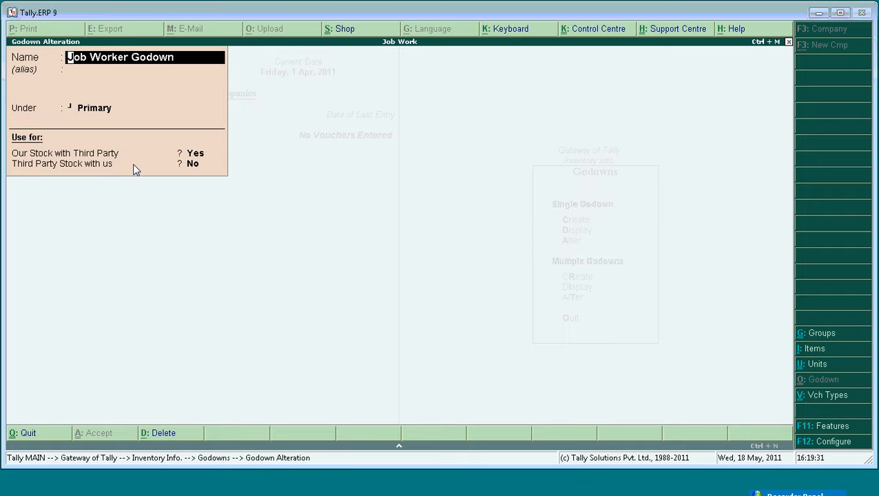
key("Escape")
key("y")
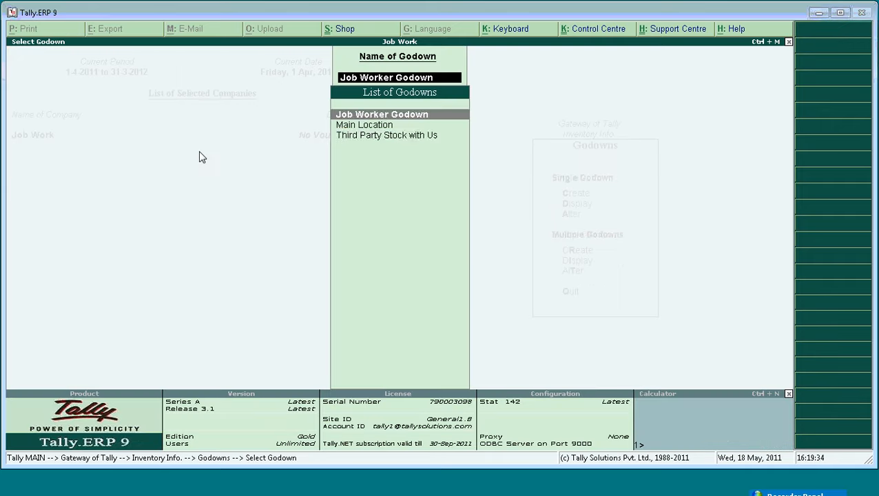
Open the Third Party Stock with Us godown to check its usage options, and leave the godown masters
key("Down")
key("Down")
key("Return")
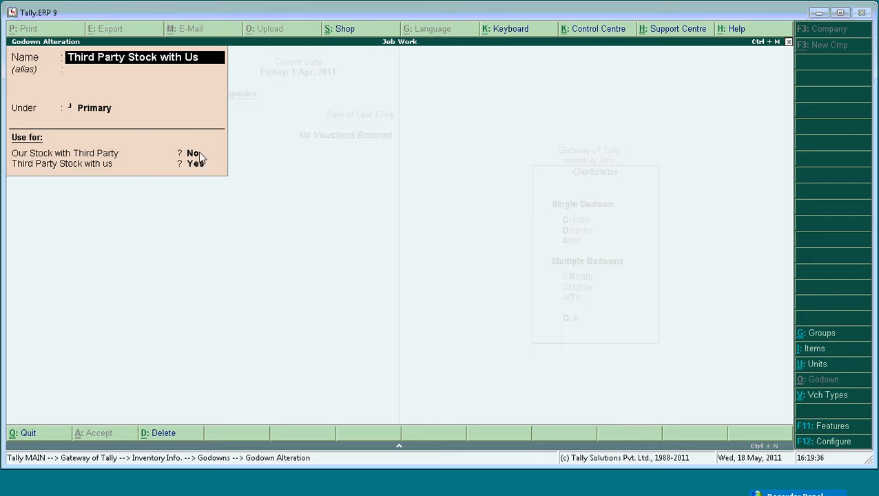
key("Escape")
key("y")
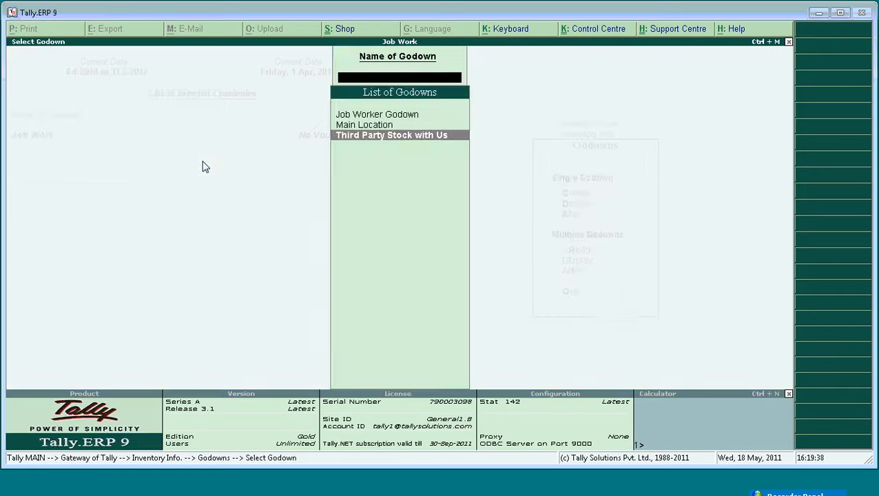
key("Escape")
key("Escape")
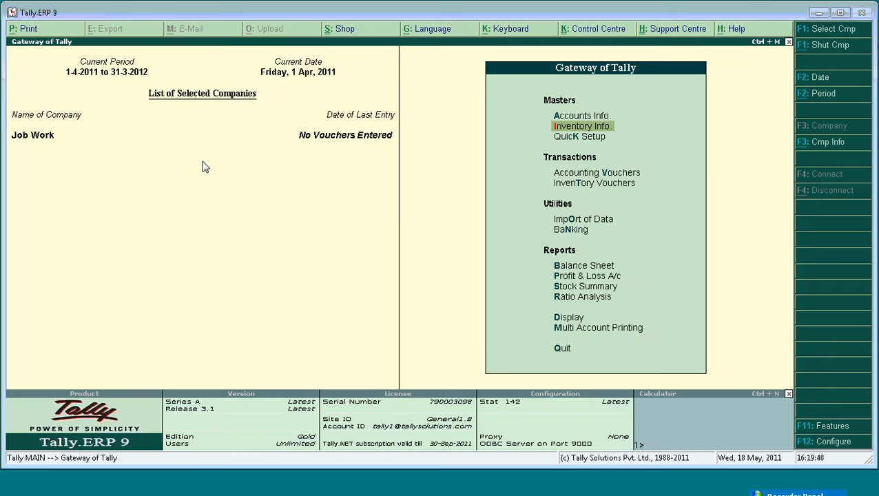
Start a new single stock item named Raw Material 1 and keep it under Primary
key("Return")
key("i")
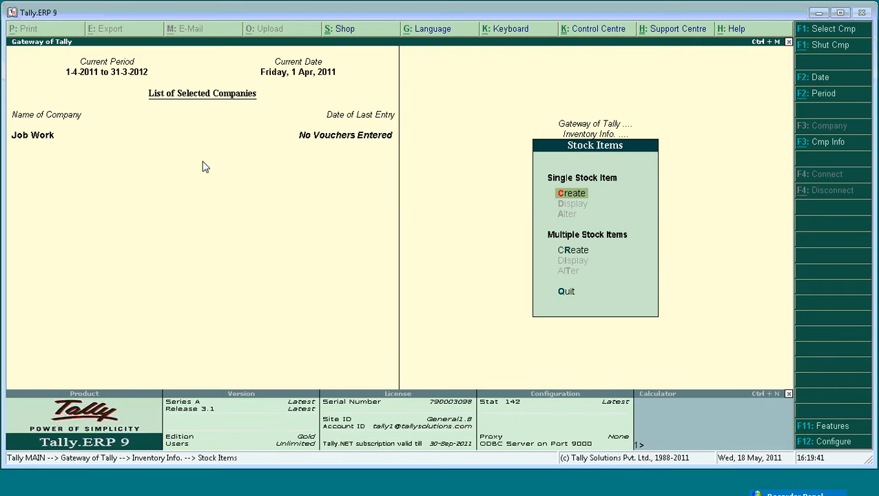
key("Return")
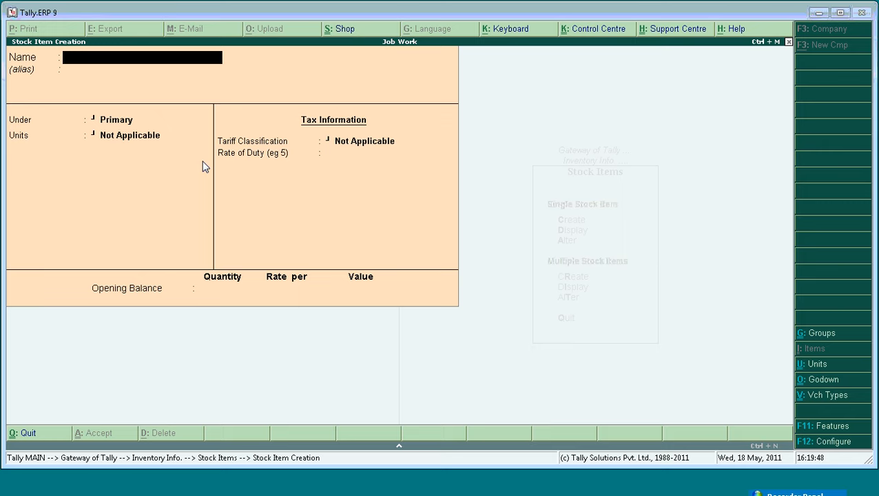
type("Raw material 1")
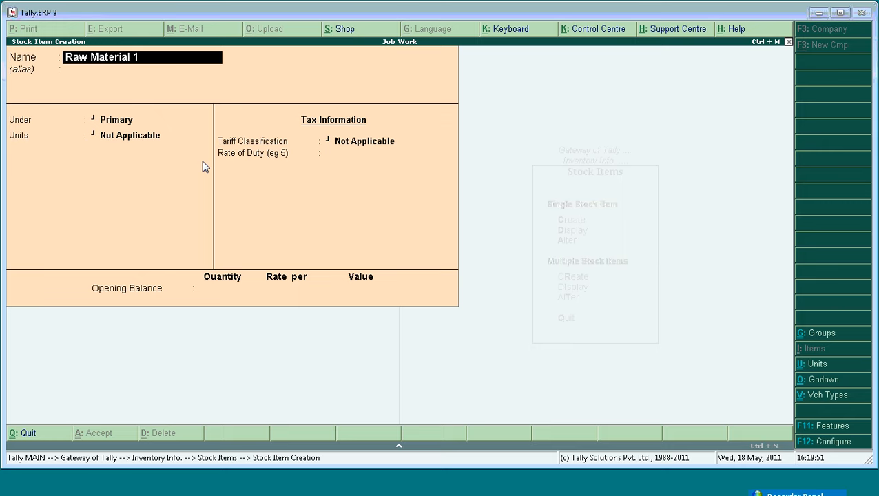
key("Return")
key("Return")
key("Return")
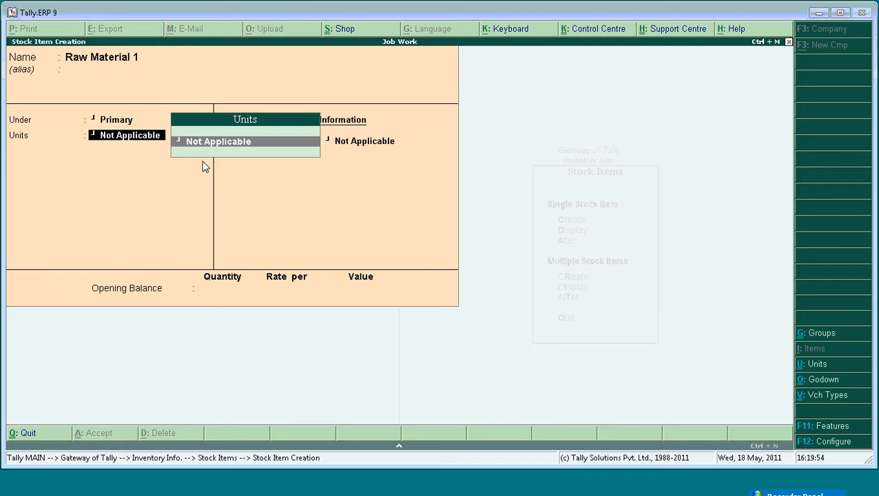
Create the unit of measure nos for Raw Material 1 and keep its tariff classification as Not Applicable
key("alt+c")
type("nos")
key("Return")
key("Return")
key("Return")
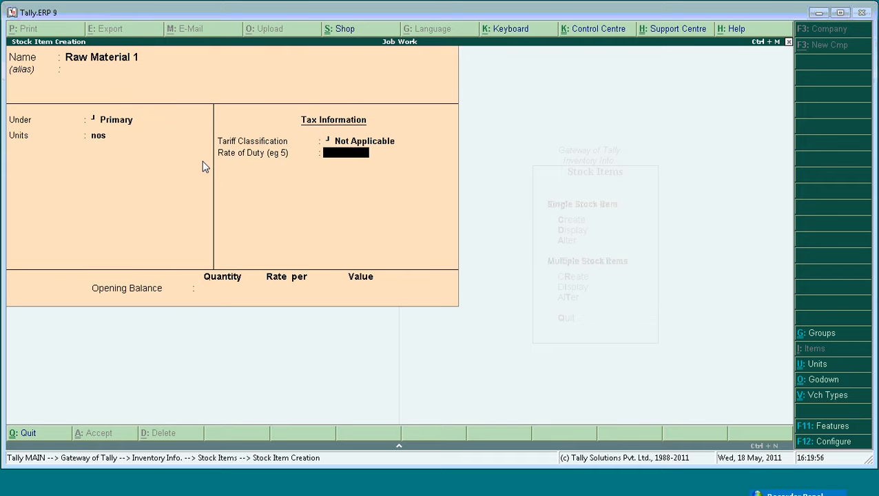
Leave the rate of duty blank and enter an opening quantity of 100 for Raw Material 1
key("Return")
type("1")
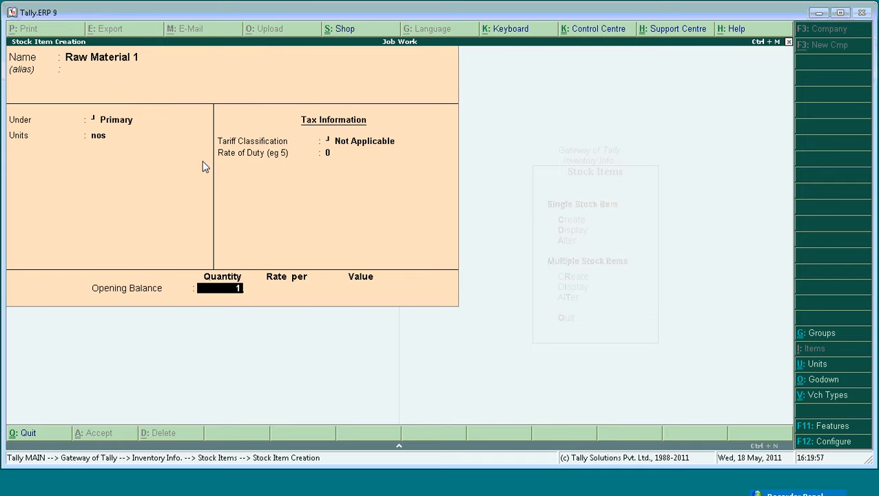
type("00")
key("Return")
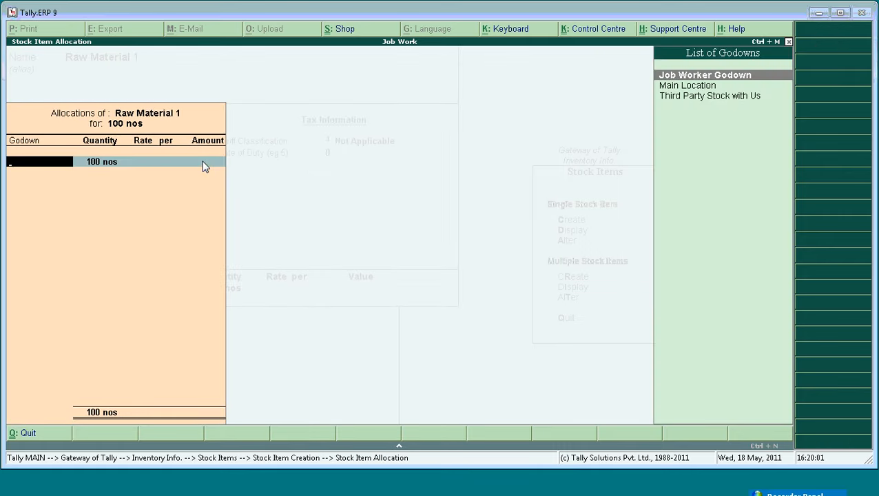
Allocate Raw Material 1's opening stock to Job Worker Godown at a rate of 100 and save the item
key("Return")
type("100")
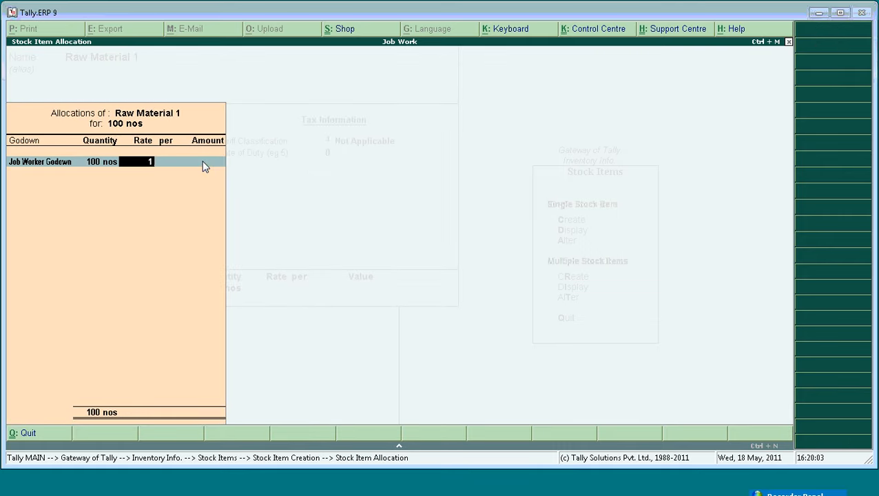
key("Return")
key("Return")
key("Return")
key("Return")
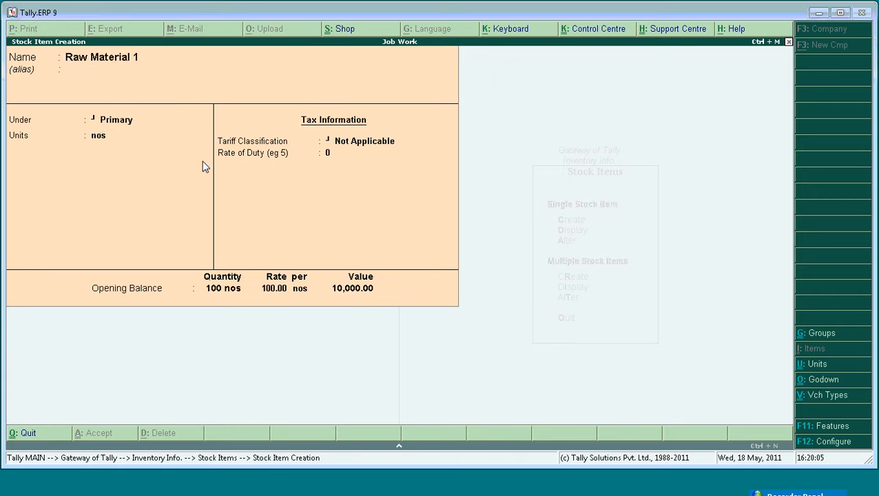
key("ctrl+a")
Name the second stock item Raw Material 2 and keep it under Primary
type("Raw")
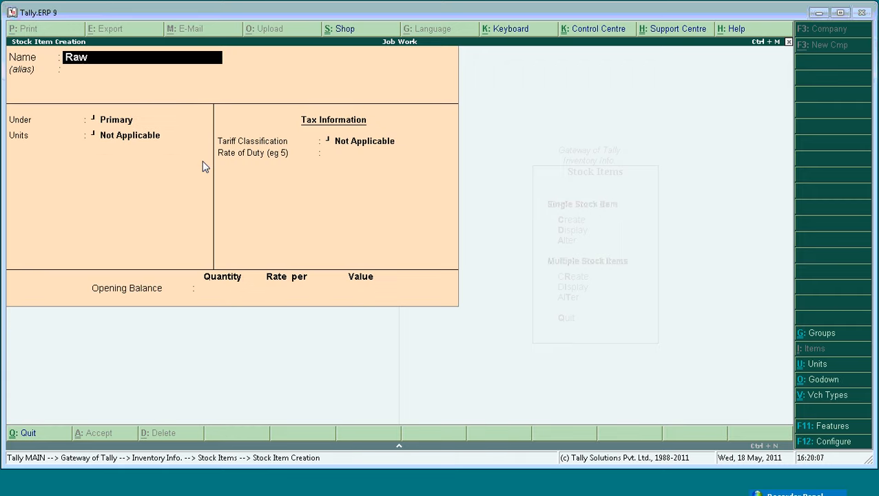
type(" Material 2")
key("Return")
key("Return")
key("Return")
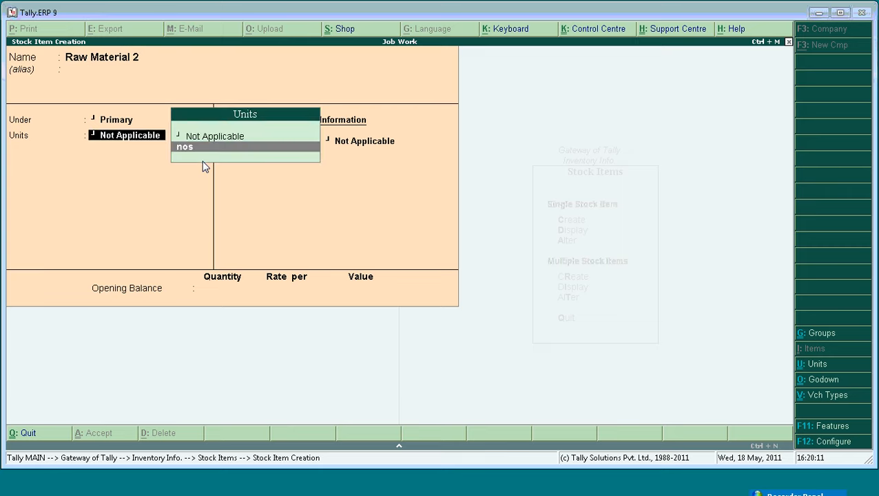
Set Raw Material 2's unit to nos and its opening quantity to 50, leaving the tax details at their defaults
key("Return")
key("Return")
key("Return")
key("Return")
key("Return")
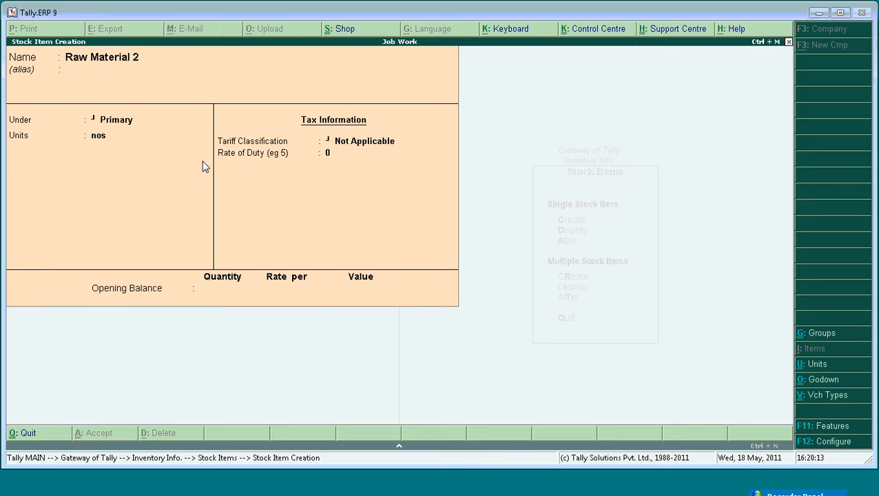
type("50")
key("Return")
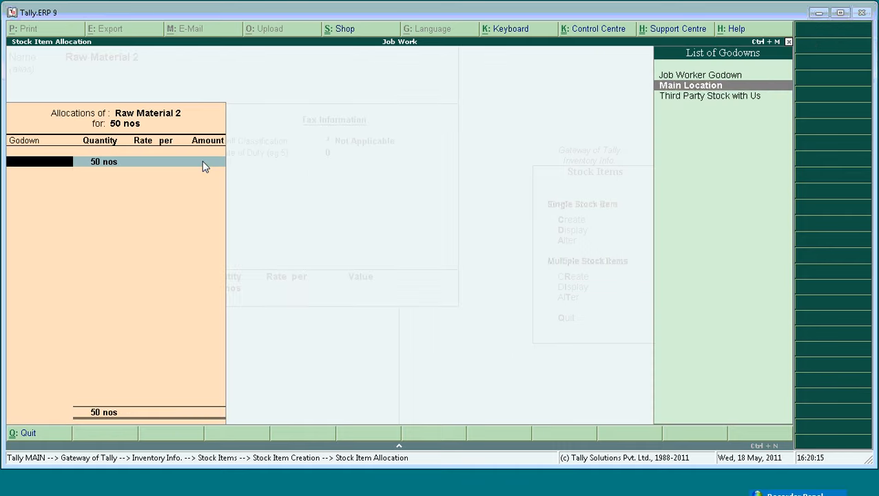
Allocate Raw Material 2's opening stock to Third Party Stock with Us at a rate of 50 and save the item
key("Down")
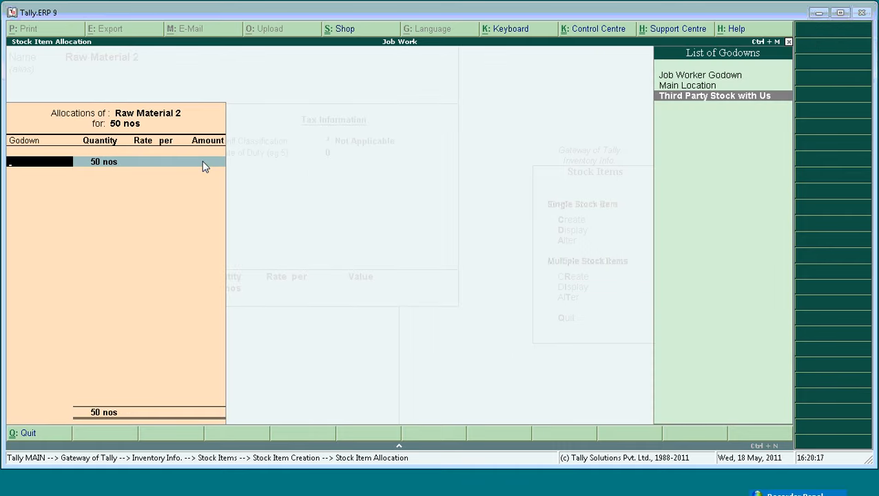
key("Return")
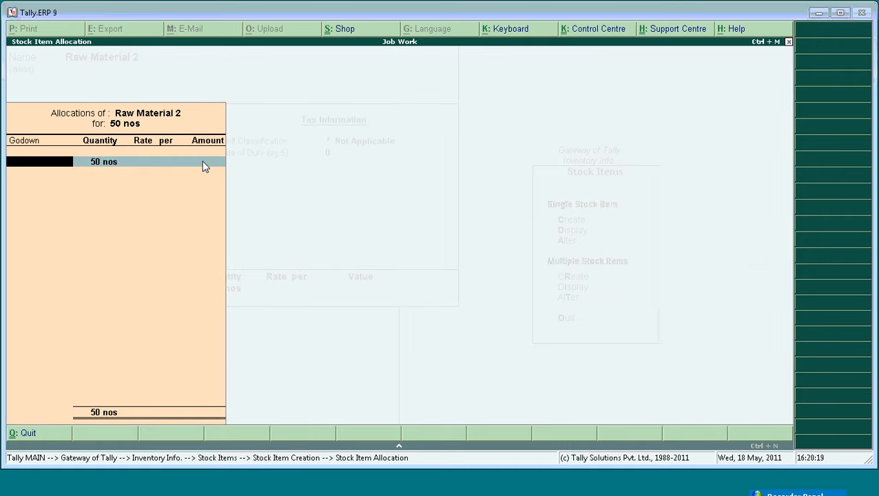
key("Return")
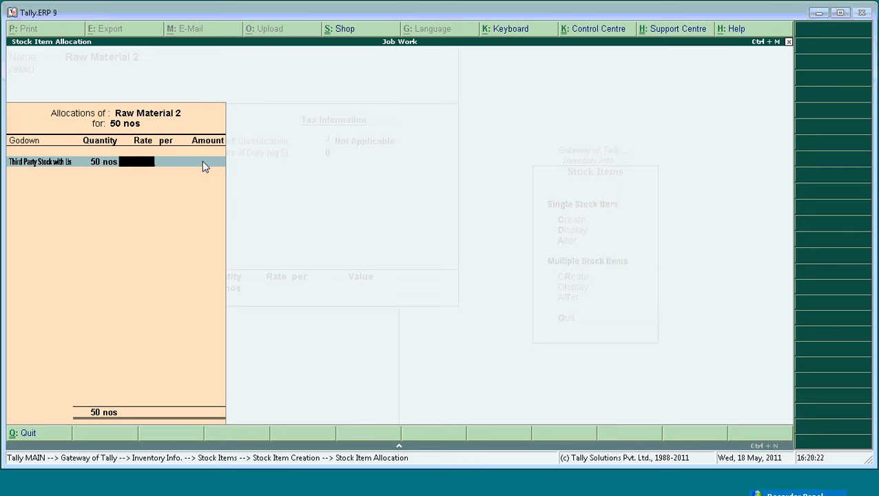
type("50")
key("Return")
key("Return")
key("Return")
key("Return")
key("y")
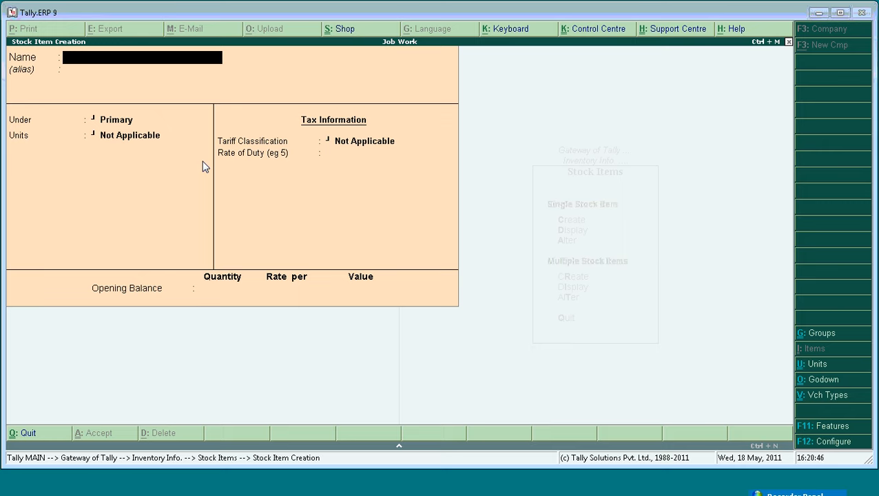
key("Escape")
key("Escape")
key("Escape")
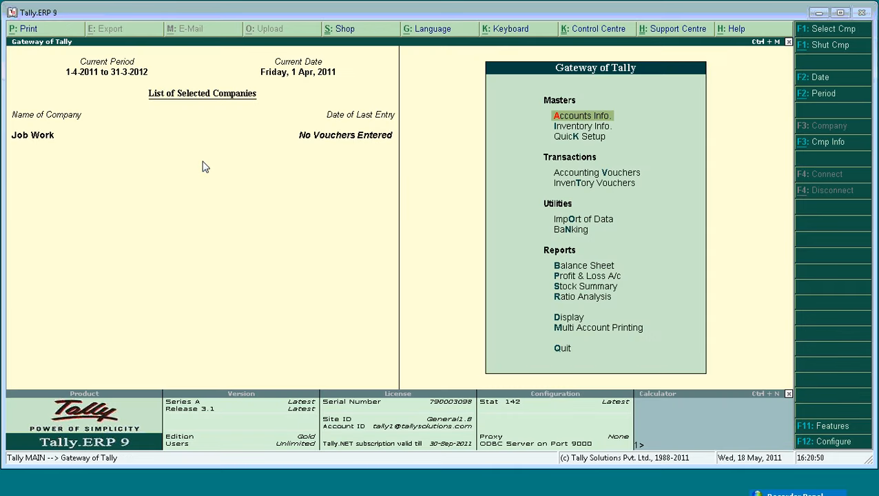
Open the Stock Summary report to check which items and stock values it includes
key("Down")
key("Down")
key("Down")
key("Down")
key("Down")
key("Down")
key("Down")
key("Down")
key("Down")
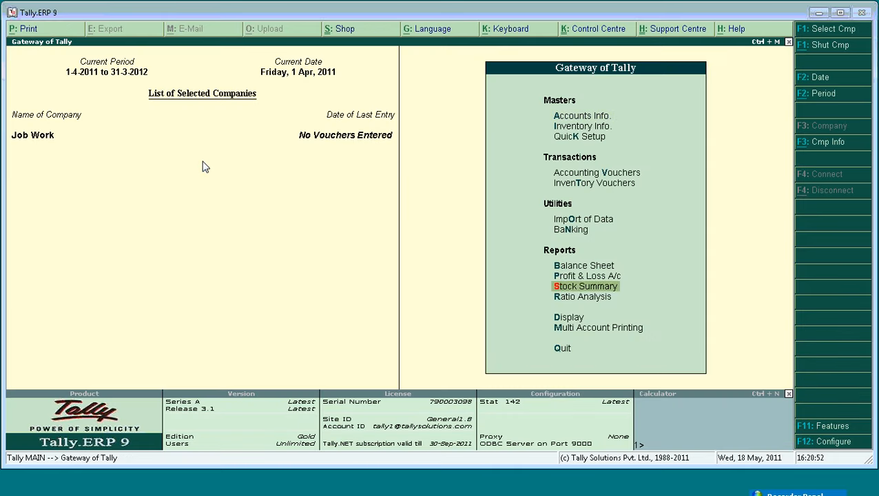
key("Return")
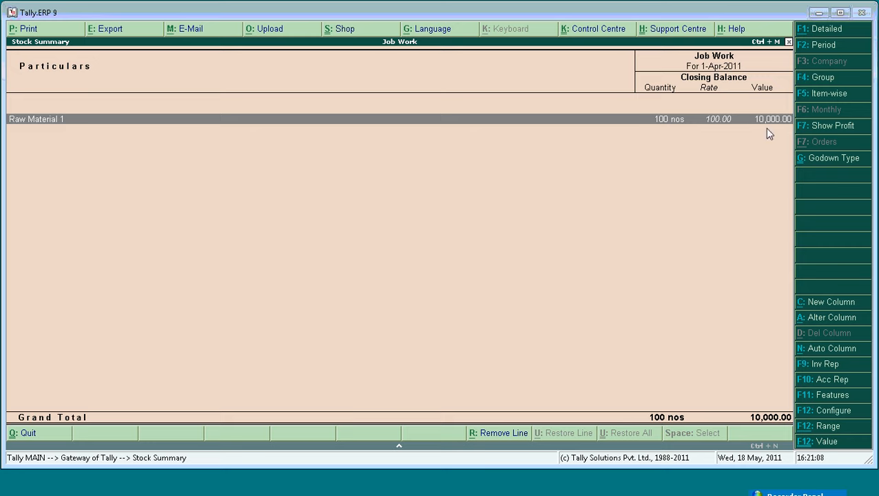
key("Escape")
Open the Profit & Loss A/c to check its opening and closing stock values
key("Up")
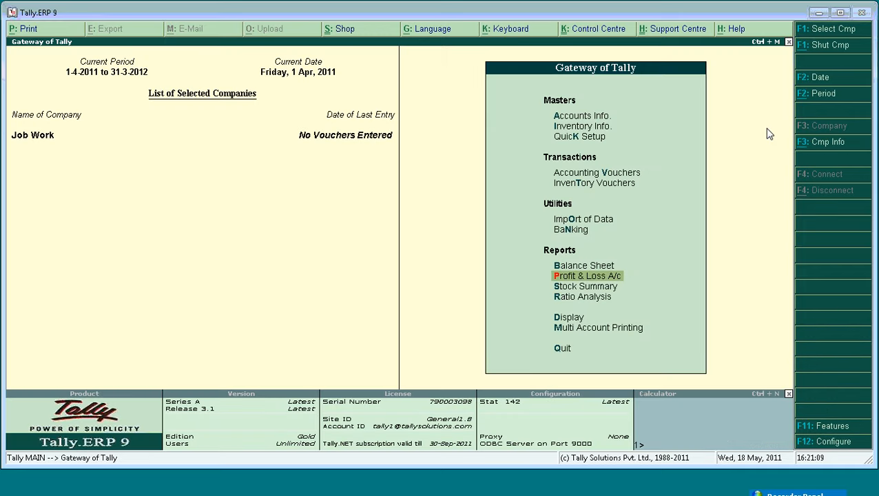
key("Return")
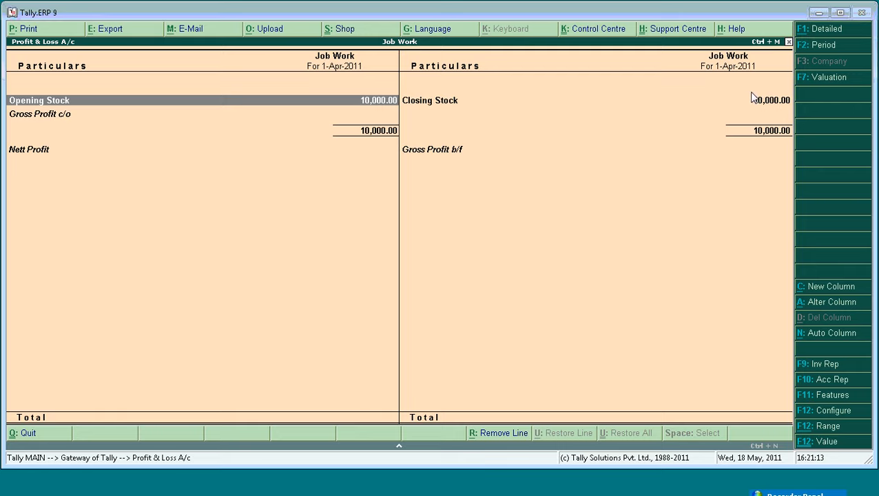
key("Escape")
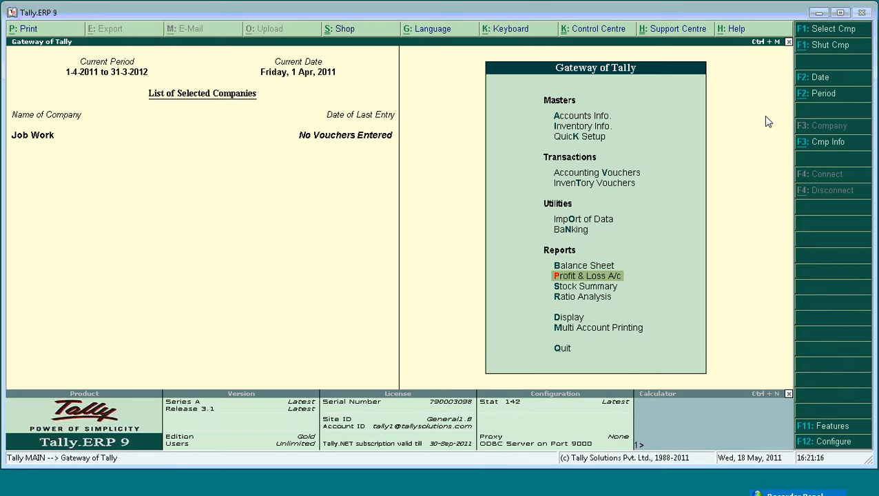
Reopen the Stock Summary and change its godown type to All Types
key("Down")
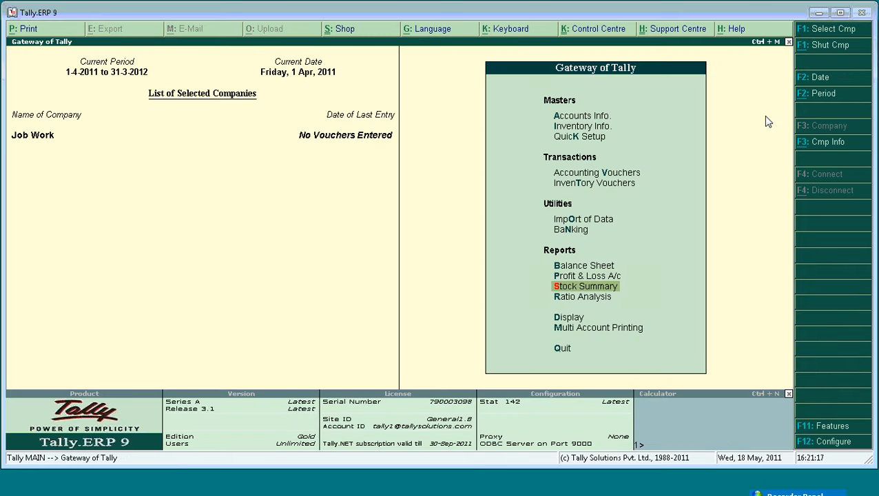
key("Return")
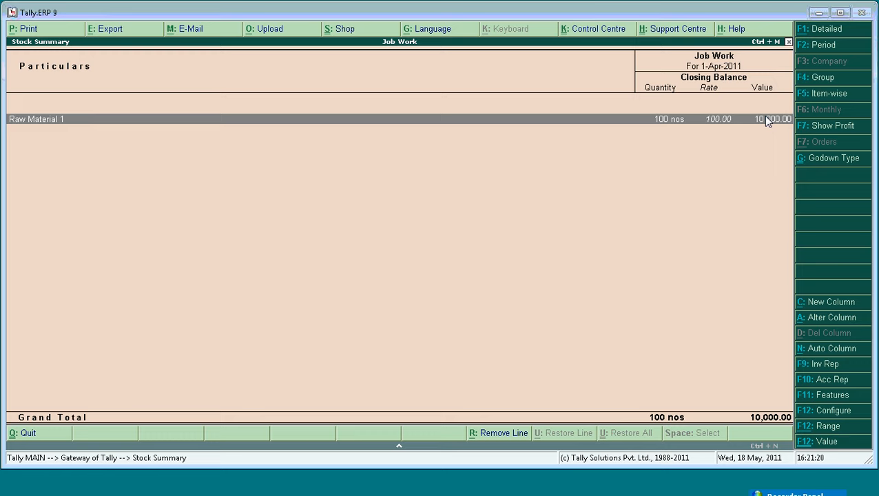
left_click(834, 165)
key("Up")
key("Up")
key("Up")
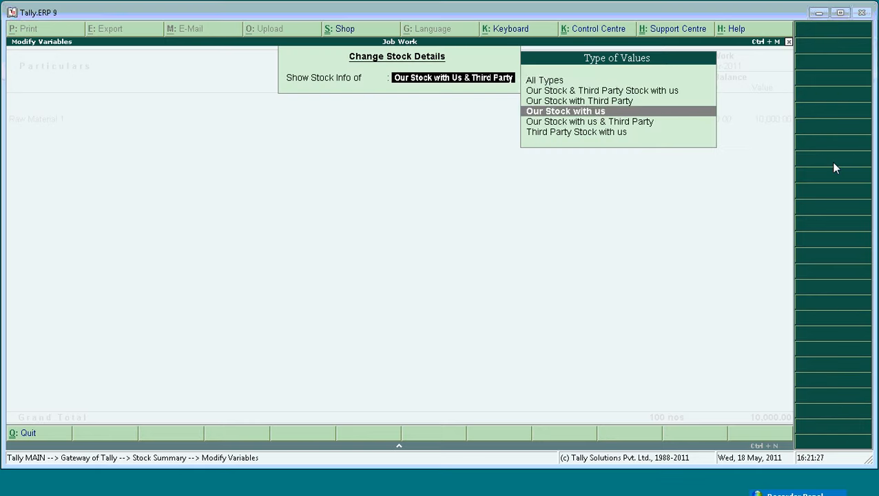
key("Up")
key("Return")
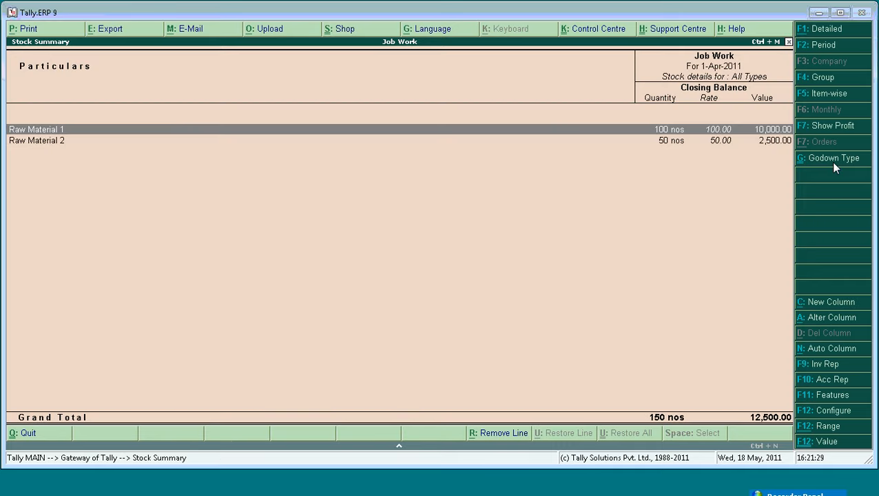
Show the Stock Summary in detailed form with the godown breakdown of each item
key("Down")
key("Up")
key("alt+F1")
key("Down")
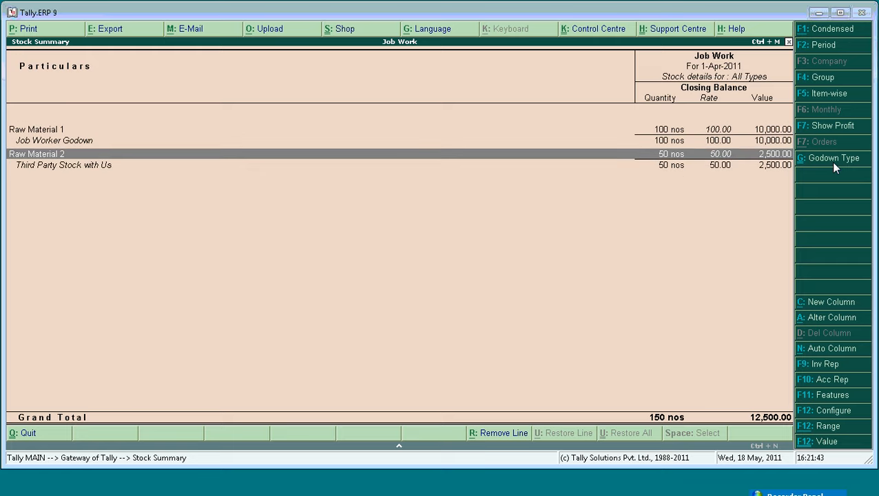
Examine the godown, quantity and value lines of both raw materials in the detailed Stock Summary
key("Down")
key("Up")
key("Up")
key("Down")
key("Down")
key("Up")
key("Up")
key("Down")
key("Down")
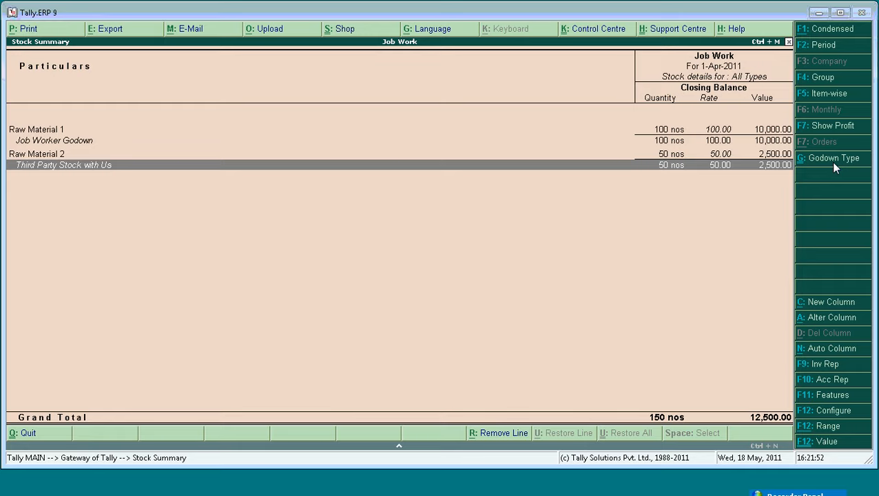
key("Escape")
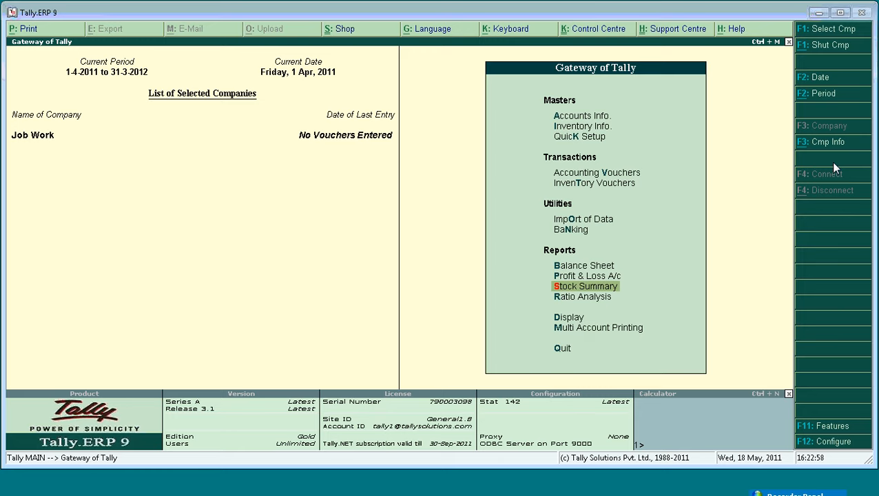
Open the creation form for another single stock item in the inventory masters
key("Up")
key("Up")
key("Up")
key("Up")
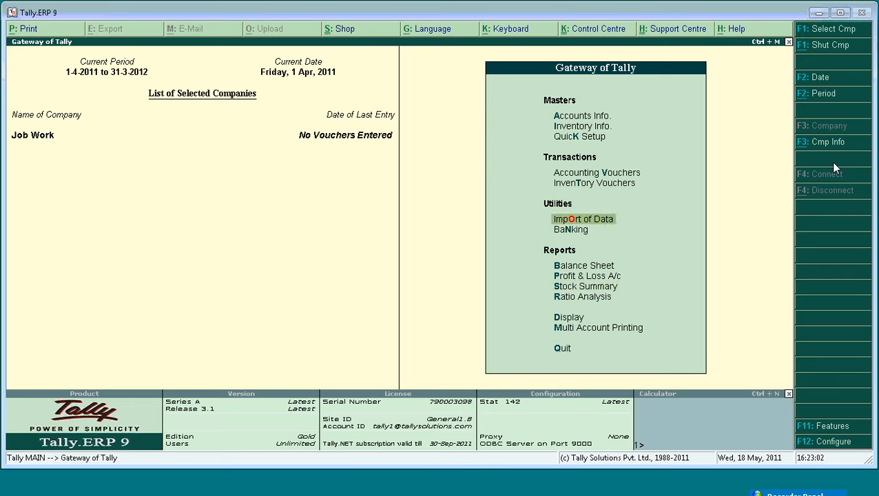
key("Up")
key("Up")
key("Up")
key("Up")
key("Return")
key("Down")
key("Down")
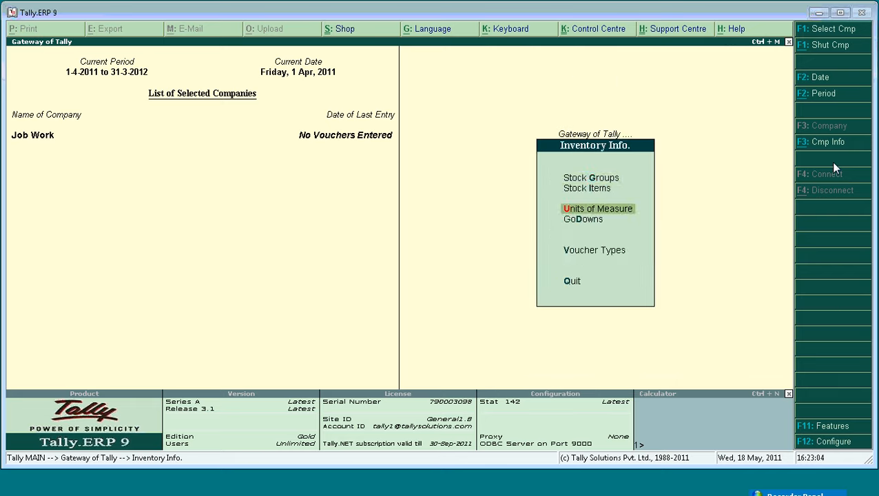
key("Up")
key("Return")
key("Return")
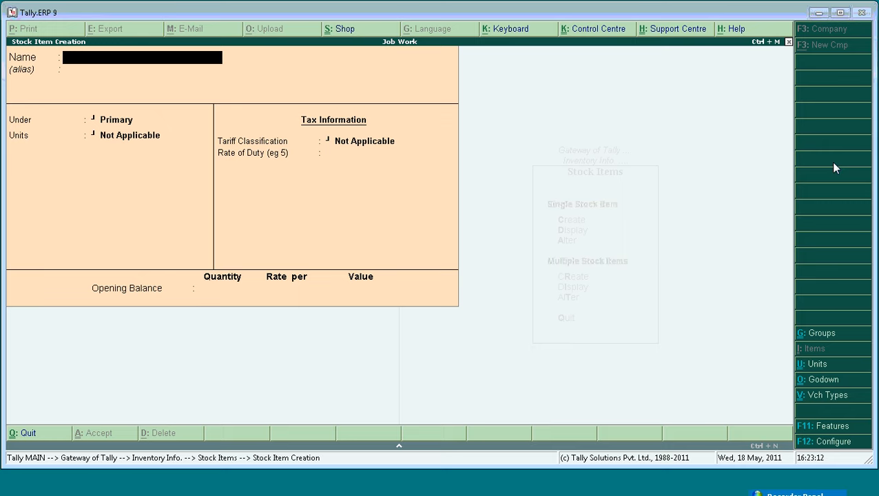
Name the new stock item Bottle, keep it under Primary and choose nos as its unit
type("Bottle")
key("Return")
key("Return")
key("Return")
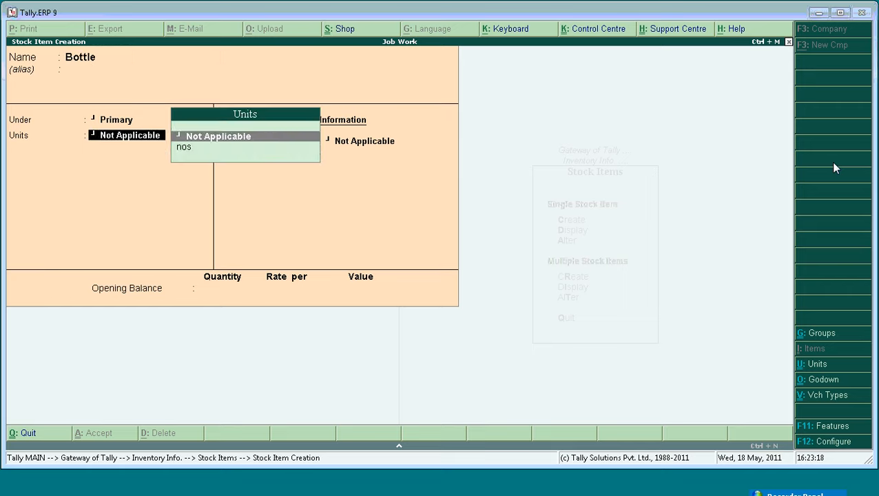
key("Down")
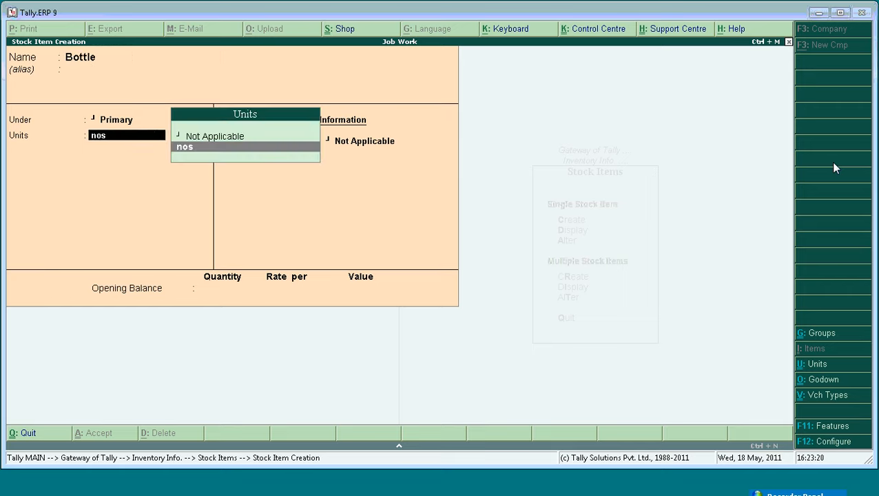
Enable component list details (Bill of Materials) in the stock item configuration and return to Bottle's component setting
key("F12")
key("Return")
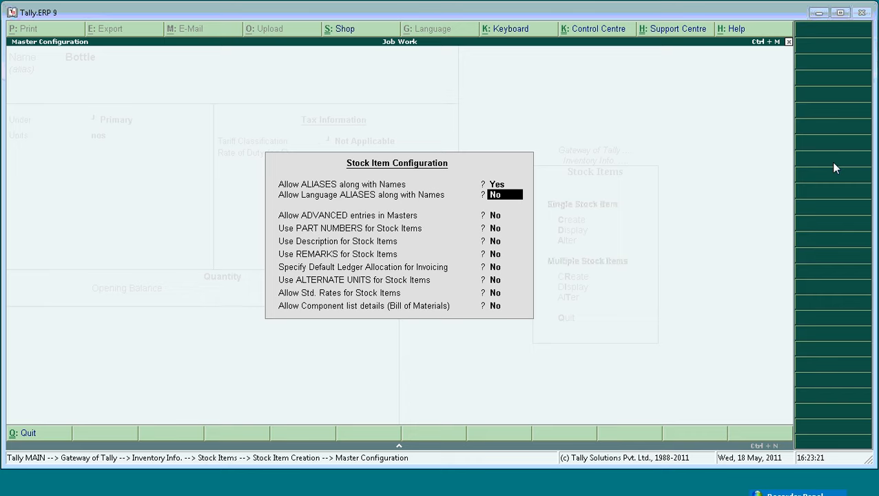
key("Return")
key("Return")
key("Return")
key("Return")
key("Return")
key("Return")
key("Return")
key("Return")
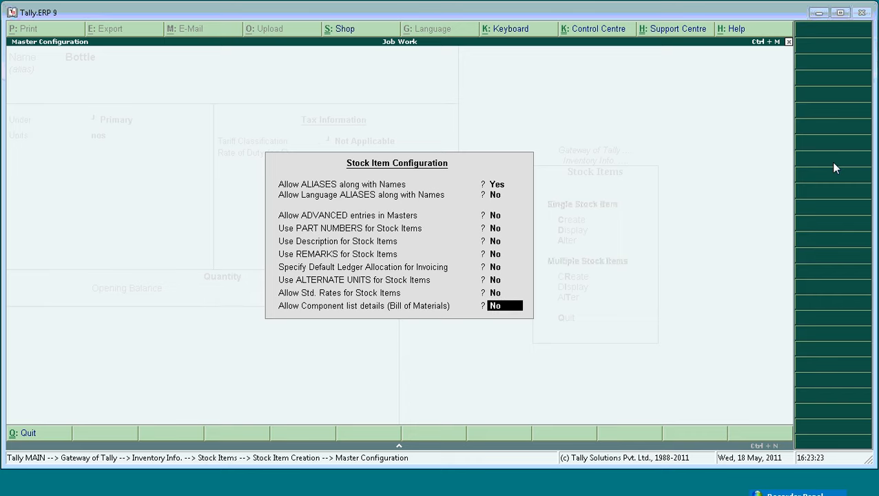
type("y")
key("Return")
key("Return")
key("Return")
key("Return")
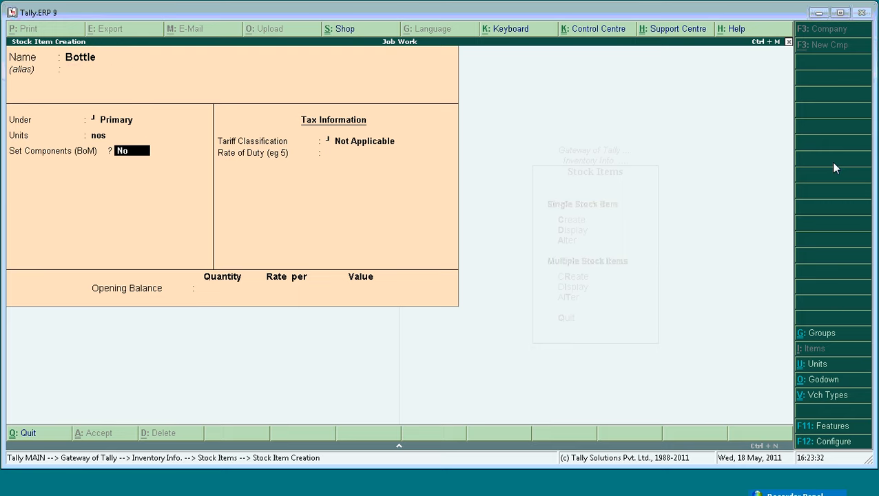
Turn on Set Components for Bottle and start a BoM named Bom1 with a unit of manufacture of 1 nos
type("y")
key("Return")
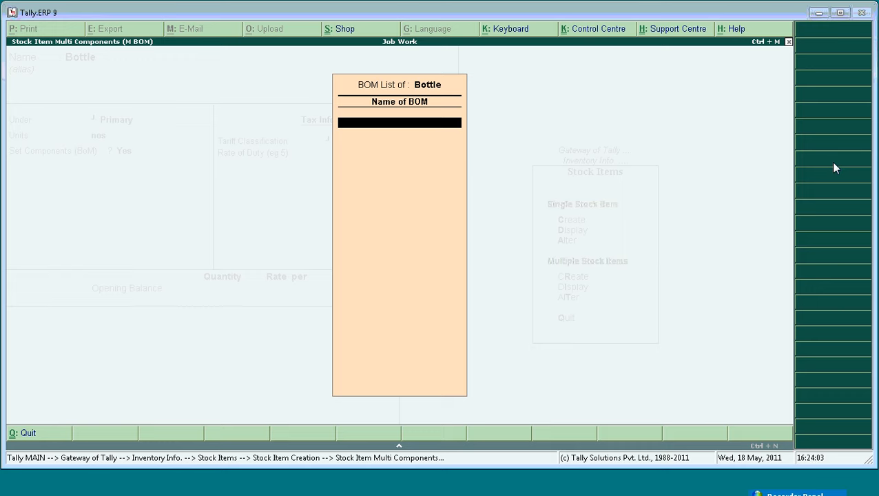
type("Bom1")
key("Return")
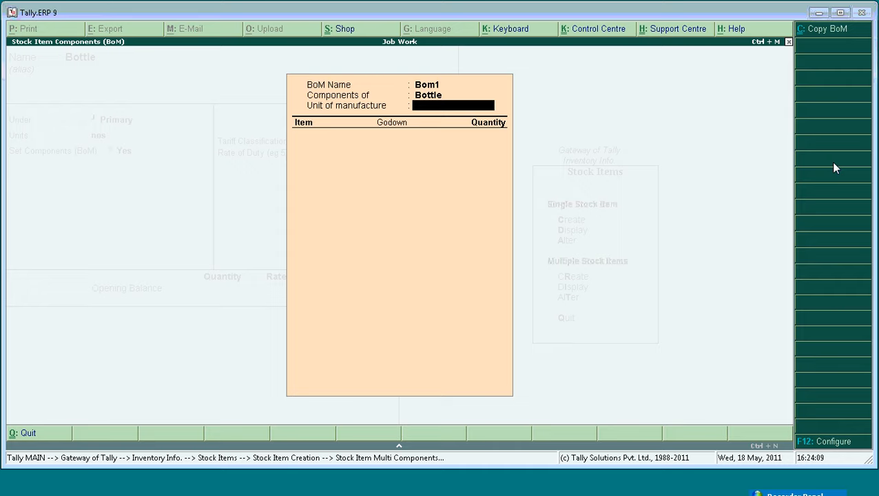
type("1")
key("Return")
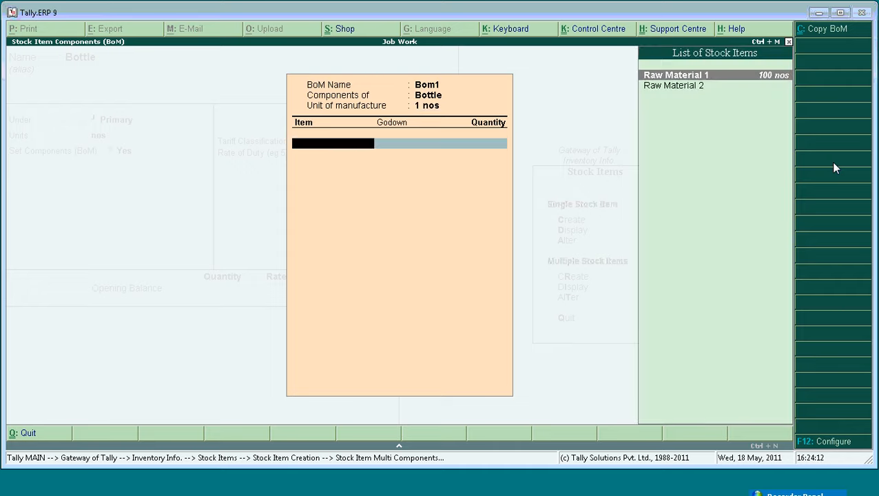
Create a stock item Plastic under Primary with unit nos, without its own components, as the first BoM component
key("alt+c")
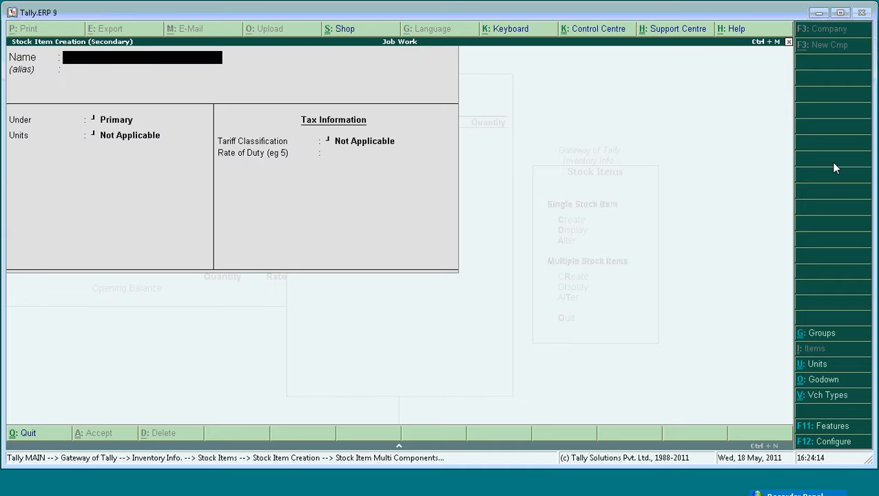
type("Plasticv")
key("BackSpace")
key("Return")
key("Return")
key("Return")
key("Down")
key("Return")
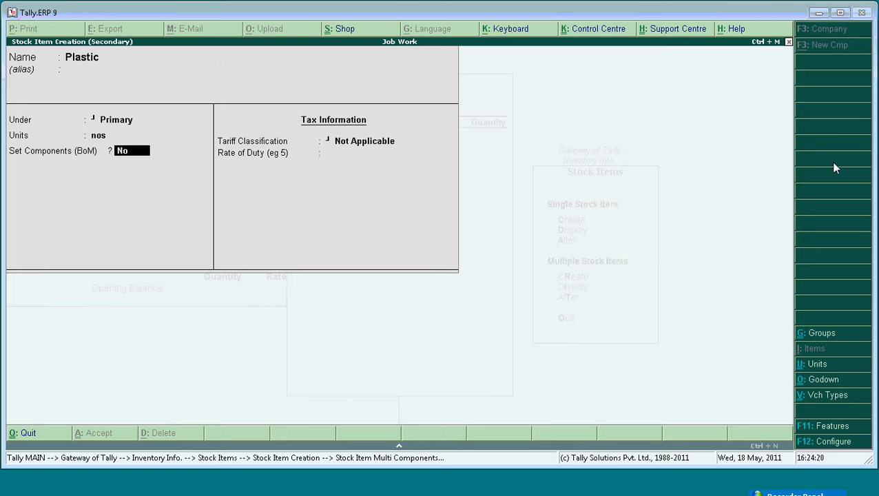
key("Return")
key("Return")
key("Return")
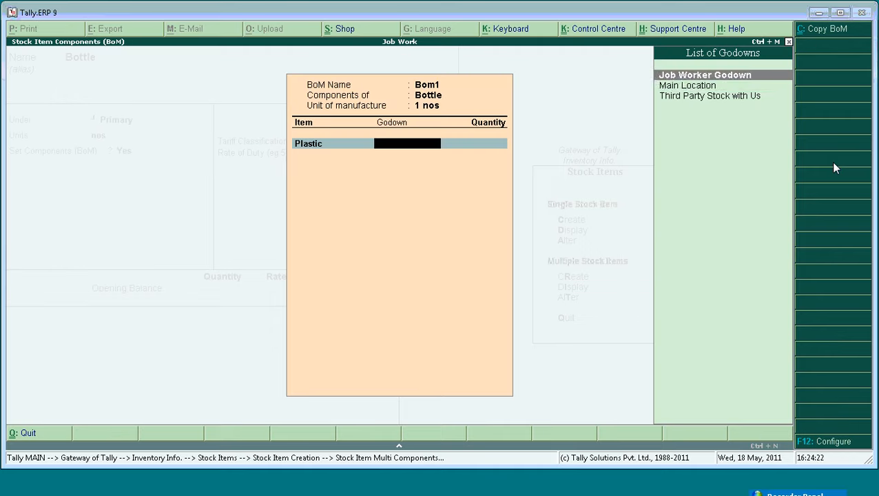
Assign the Plastic component to the Main Location godown with a quantity of 1 nos
key("Down")
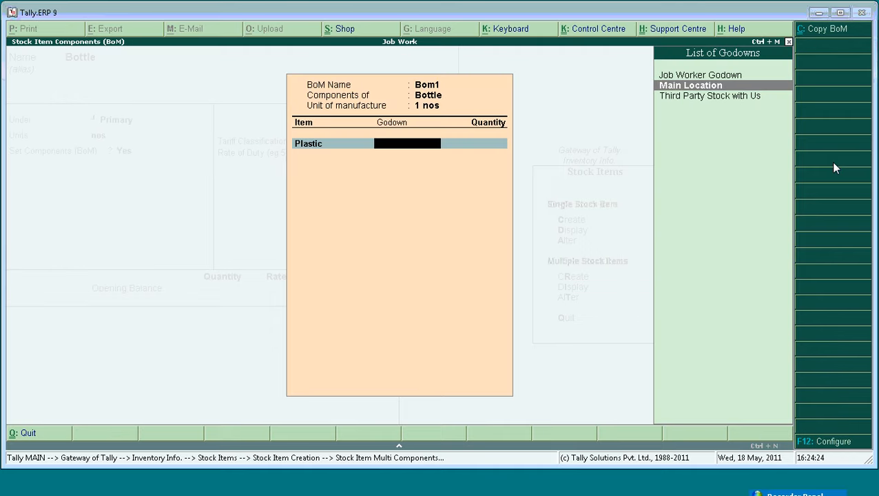
key("Return")
type("1")
key("Return")
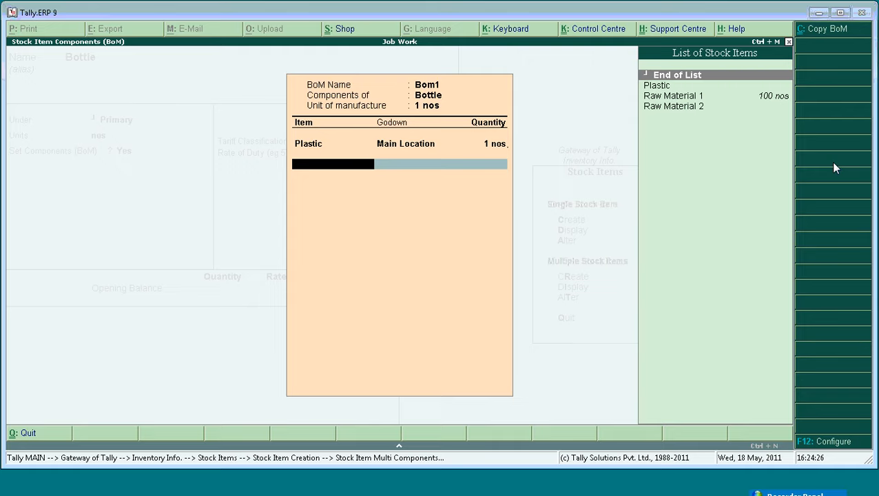
Create a stock item Red Cap under Primary with unit nos as the second BoM component
key("Return")
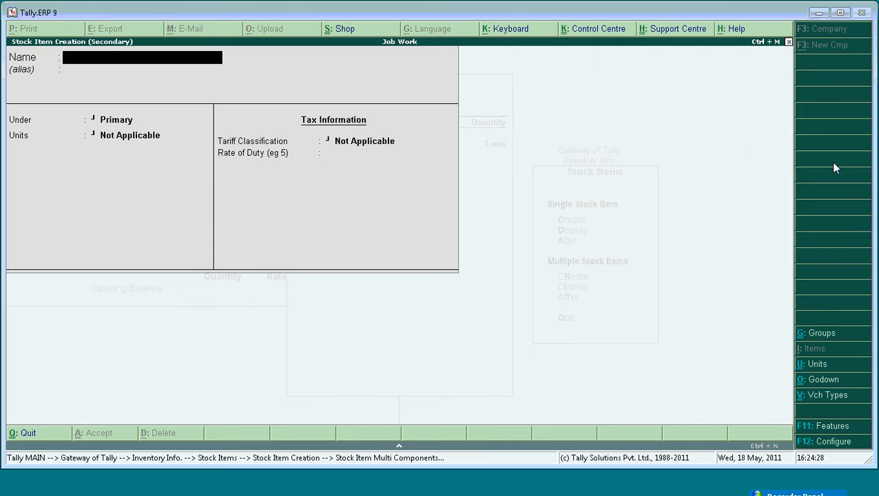
type("Red Cap")
key("Return")
key("Return")
key("Return")
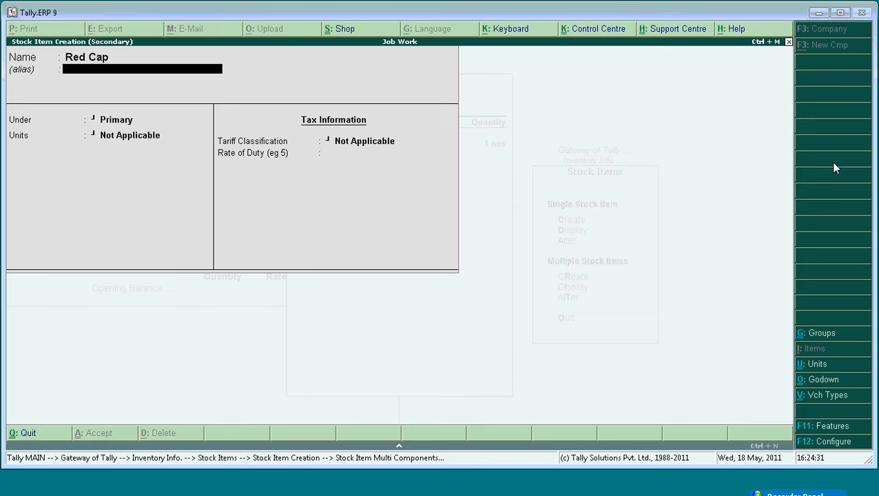
key("Down")
key("Return")
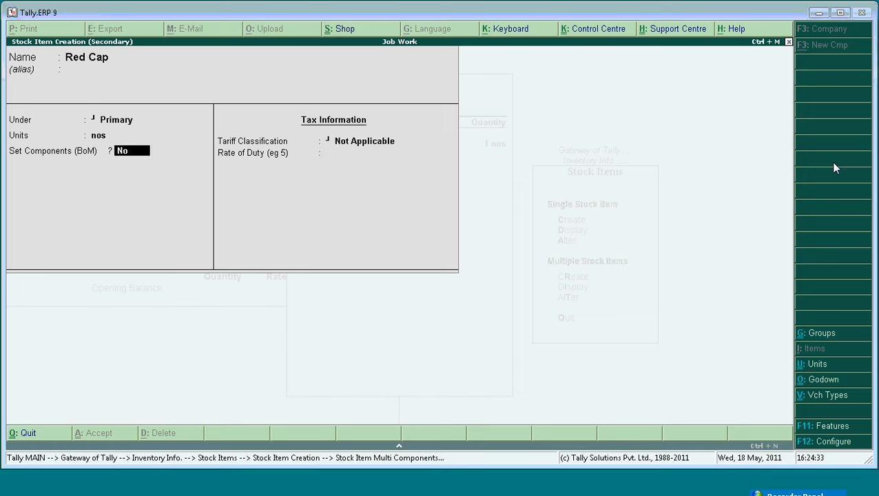
key("Return")
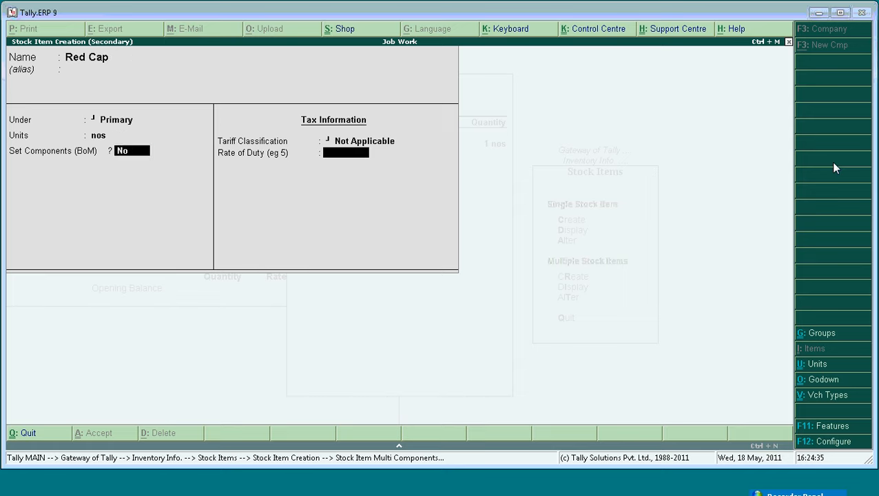
key("ctrl+a")
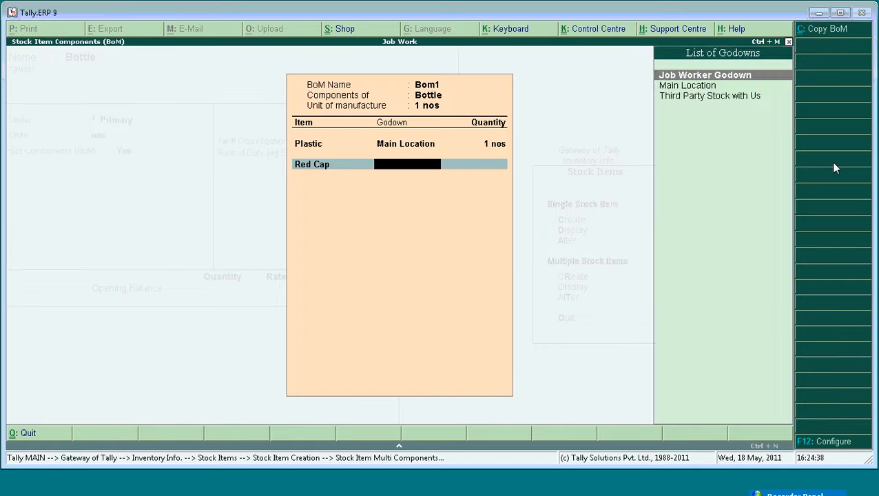
Assign the Red Cap component to Main Location without a quantity and close the component list
key("Return")
key("Return")
key("Return")
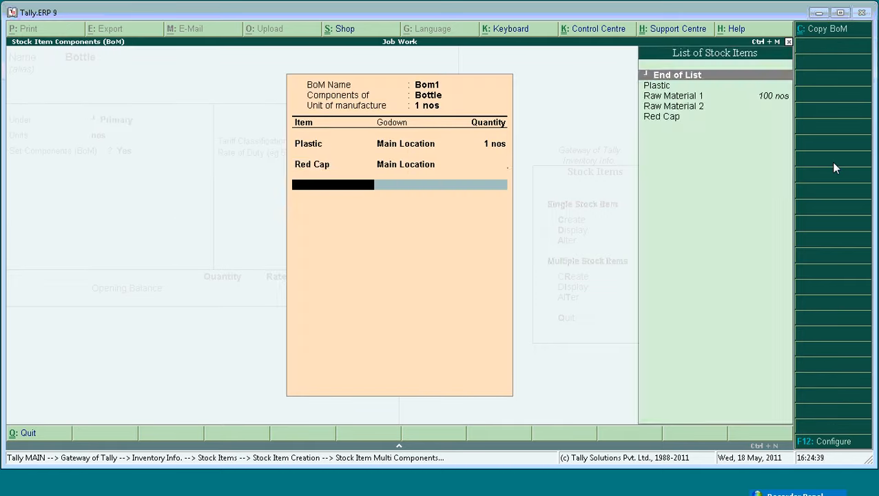
key("Return")
Rename the existing BoM of Bottle as Red Cap Bottle and reopen its component list
key("Up")
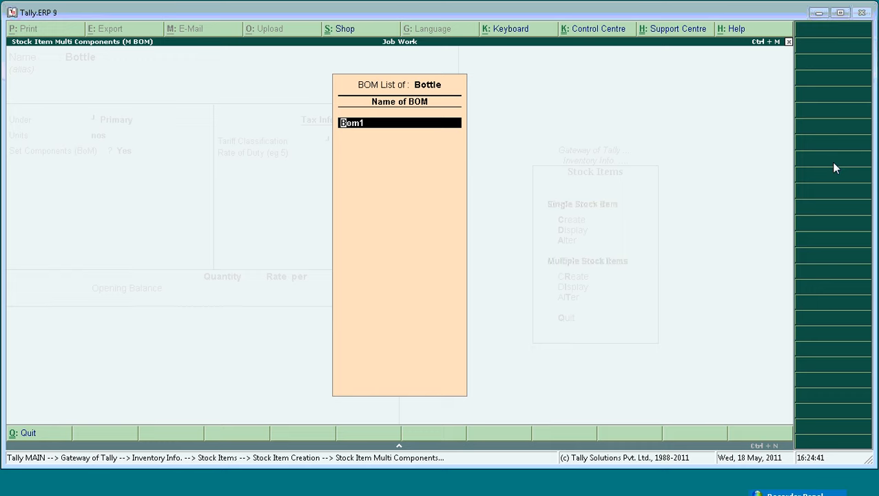
type("Red Cap bottle")
key("Return")
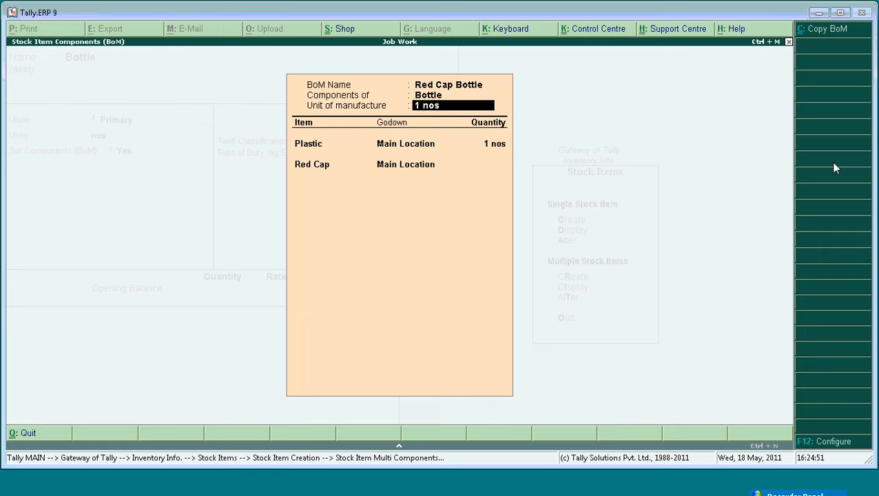
Set the Red Cap component's quantity to 1 nos and finish the Red Cap Bottle component list
key("Return")
key("Return")
key("Return")
key("Return")
key("Return")
key("Return")
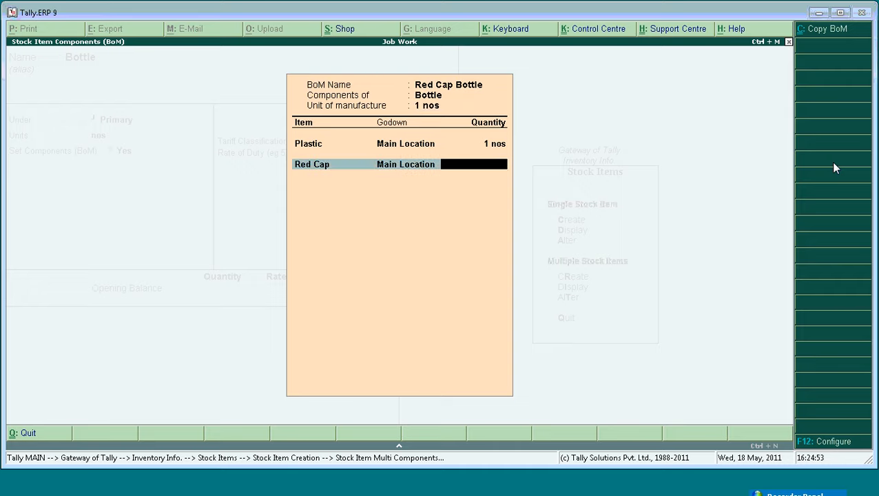
type("1")
key("Return")
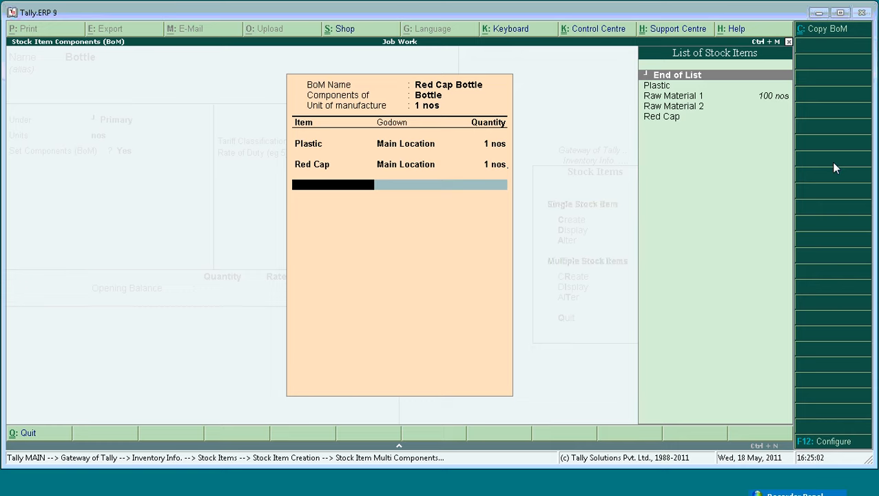
key("Return")
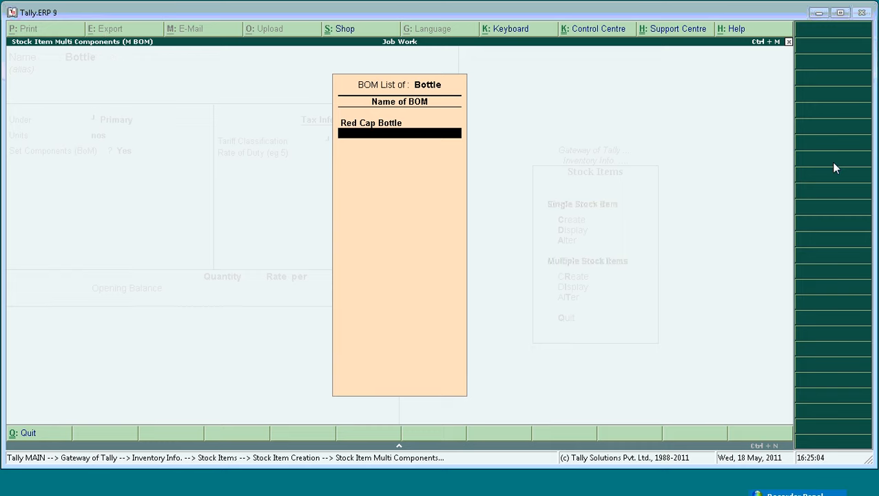
Add a second BoM named Blue Cap Bottle to Bottle's BoM list
type("Blue Cap")
type(" Bollet")
key("BackSpace")
key("BackSpace")
key("BackSpace")
key("BackSpace")
type("ttle")
key("Return")
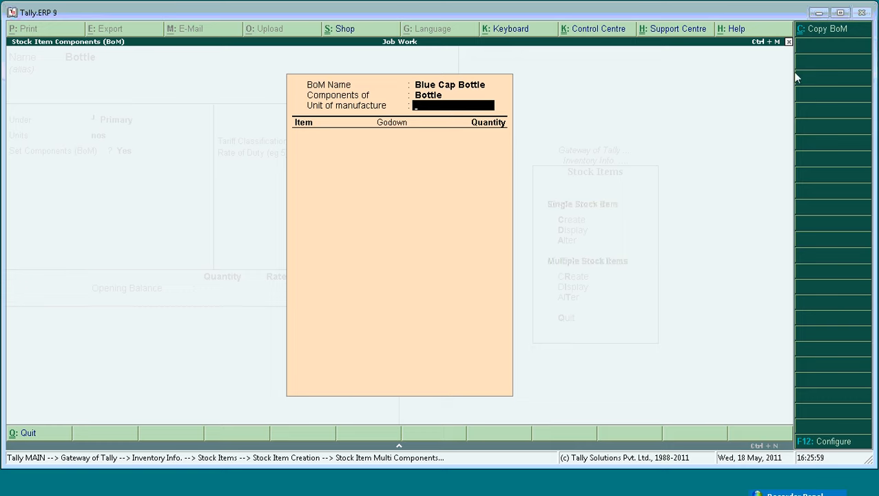
Copy the components from the Red Cap Bottle BoM and set the unit of manufacture to 1 nos
left_click(838, 32)
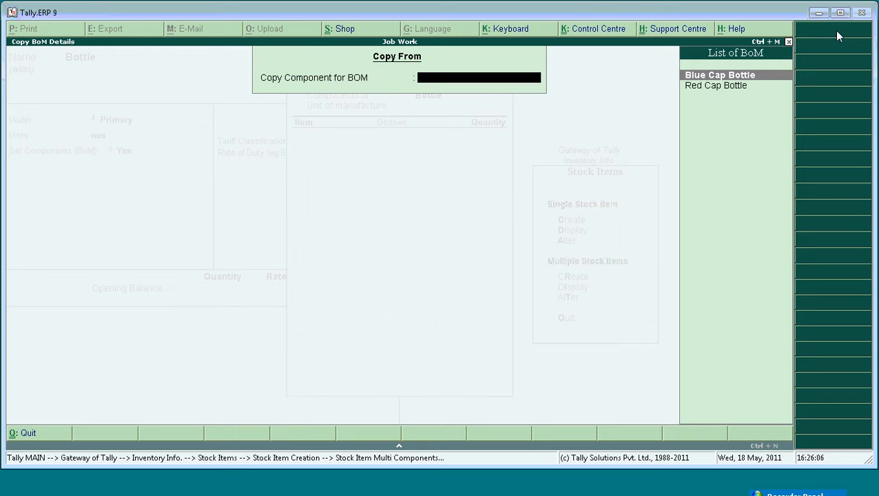
key("Down")
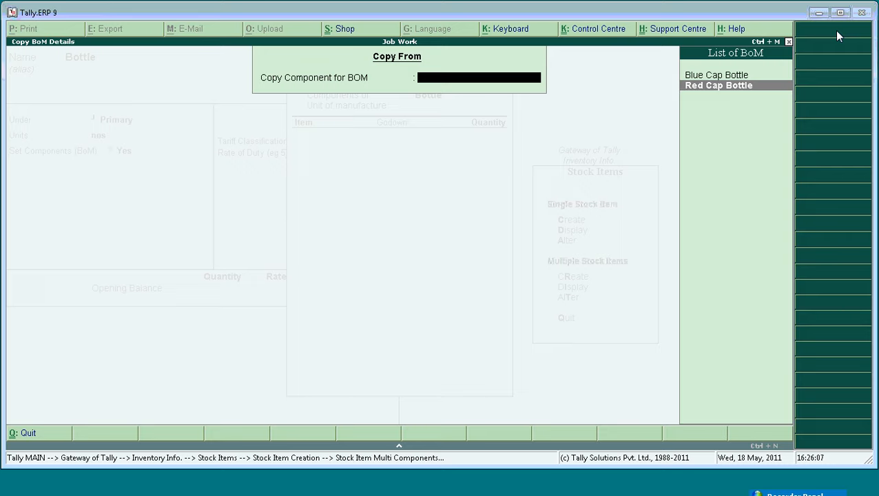
key("Return")
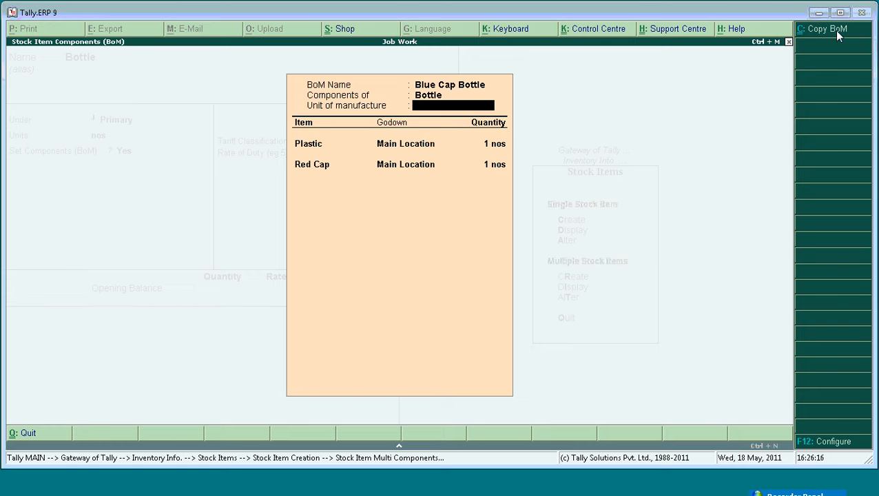
type("1")
key("Return")
Replace the copied Red Cap component with a newly created stock item Blue Cap in nos, keeping Main Location and 1 nos
key("Return")
key("Return")
key("Return")
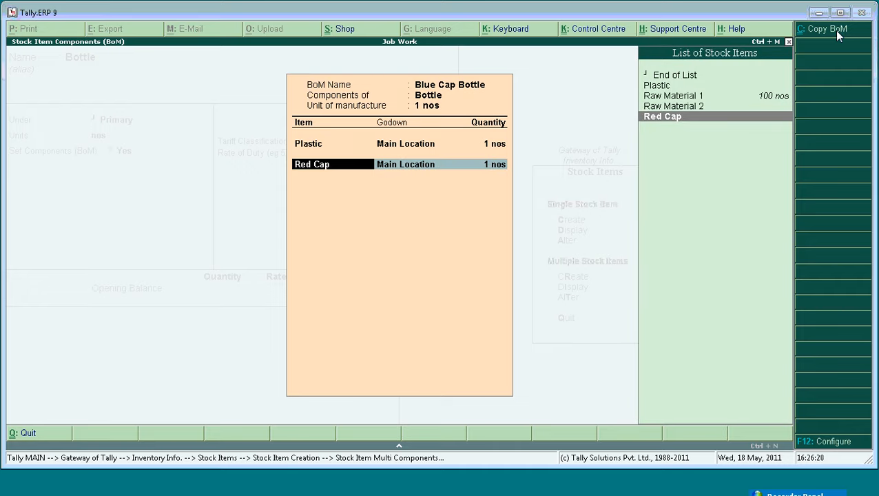
key("alt+c")
type("B")
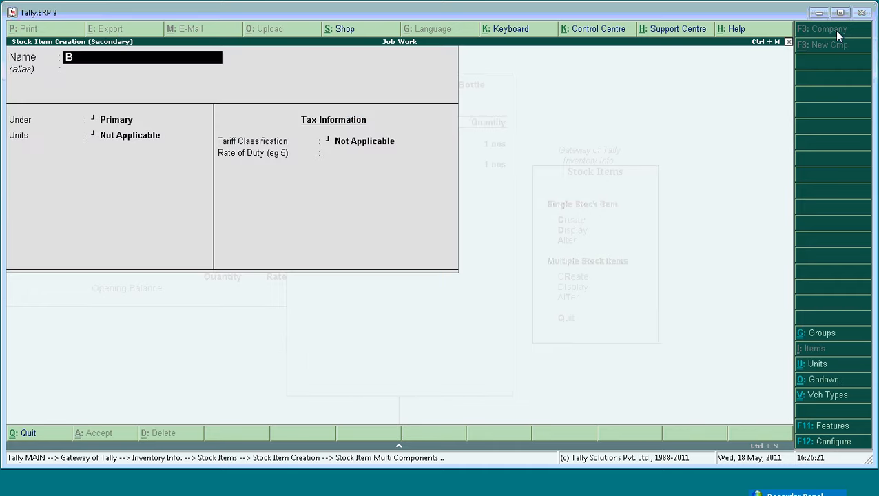
type("lue Cap")
key("Return")
key("Return")
key("Return")
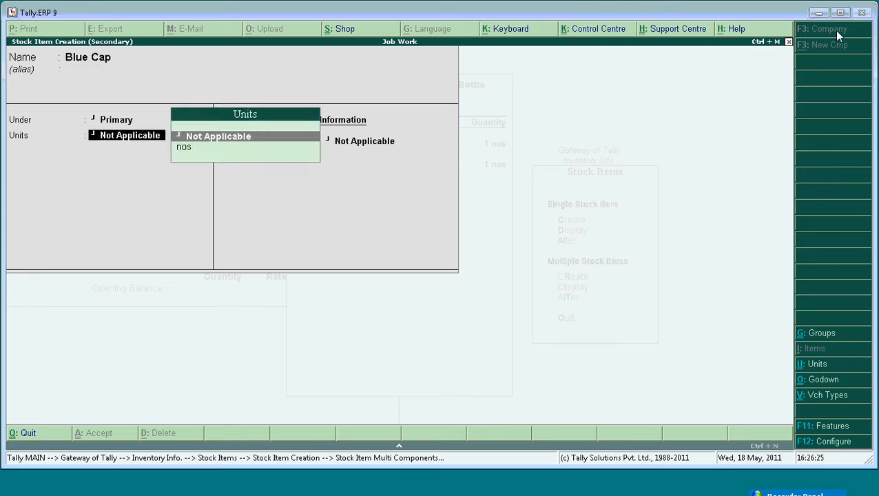
key("Down")
key("Return")
key("Return")
key("Return")
key("Return")
key("Return")
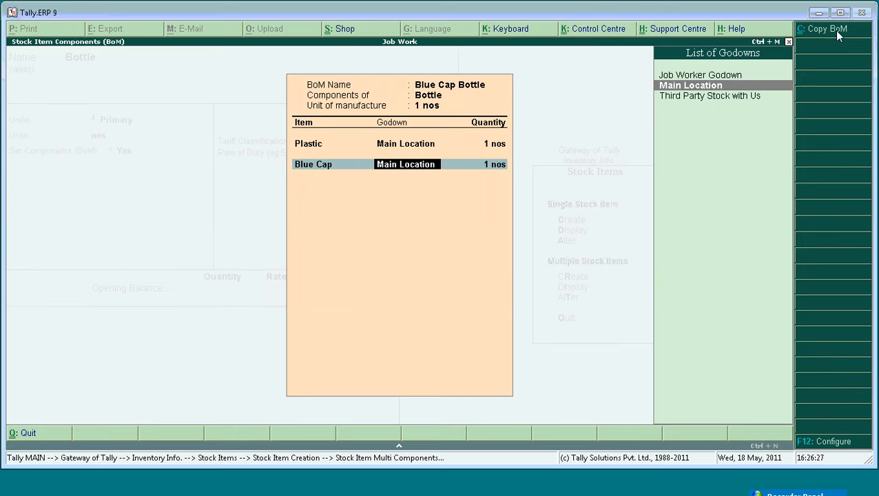
key("Return")
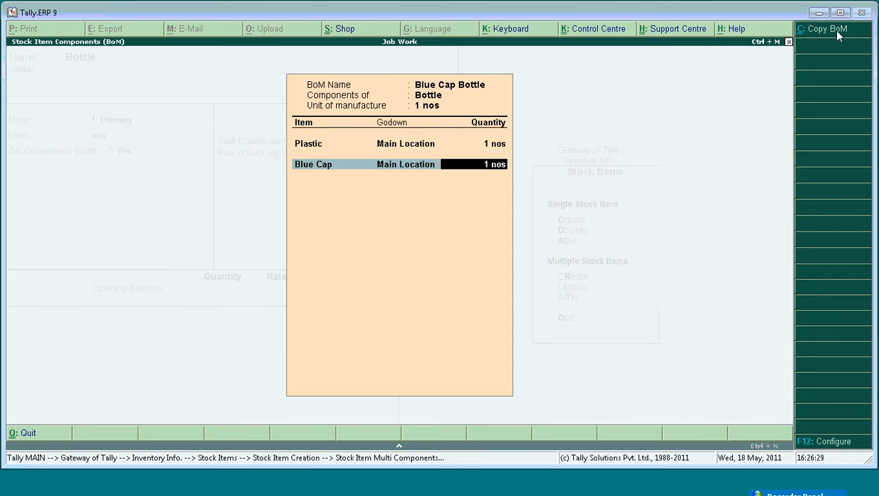
key("Return")
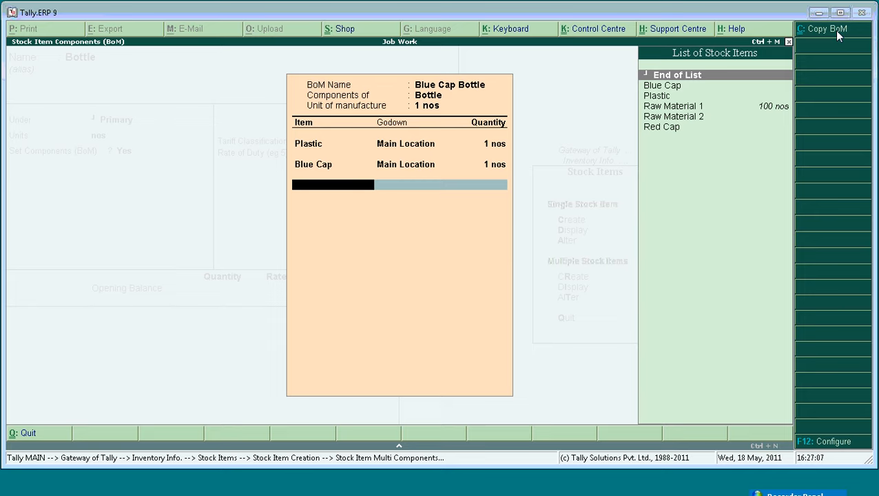
Enable defining the type of component for BoM in the component list's configuration
key("F12")
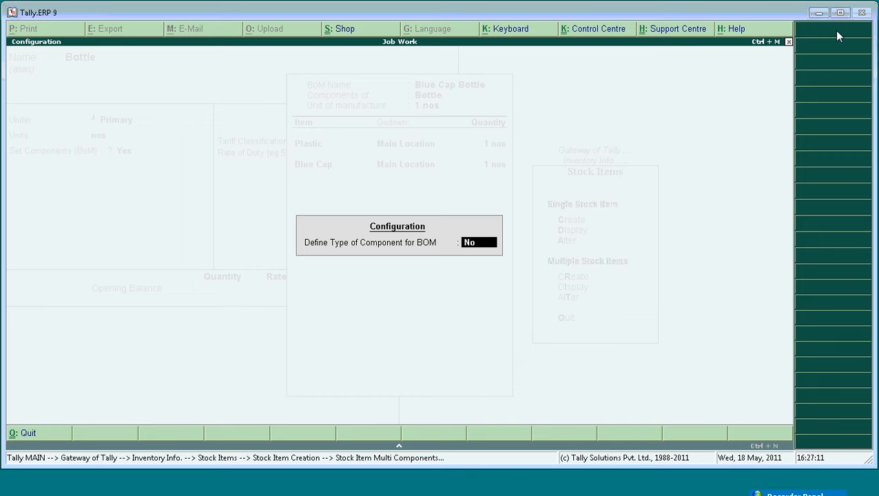
key("y")
key("Return")
Keep Plastic and Blue Cap as Component-type items from Main Location with 1 nos each
key("Return")
key("Return")
key("Return")
key("Return")
key("Return")
key("Return")
key("Return")
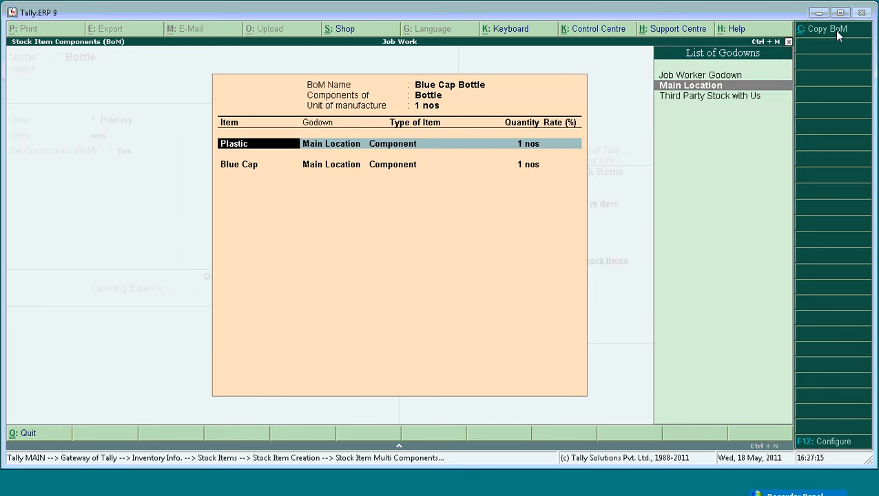
key("Return")
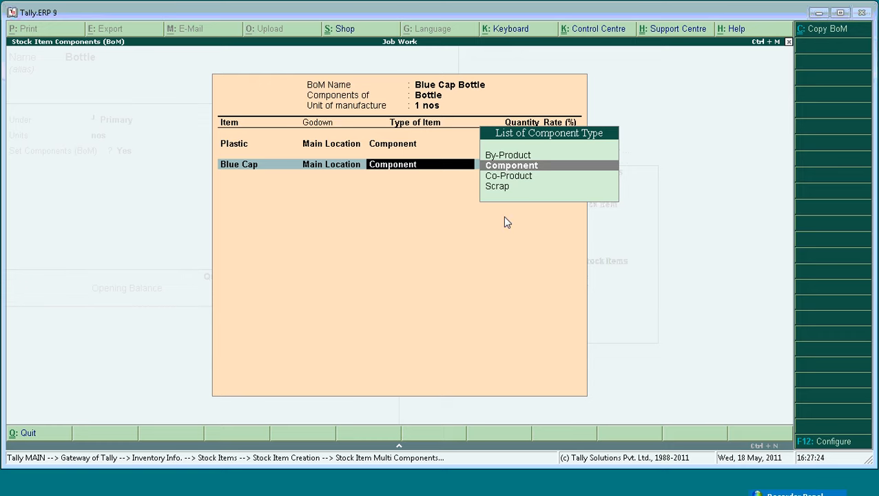
key("Return")
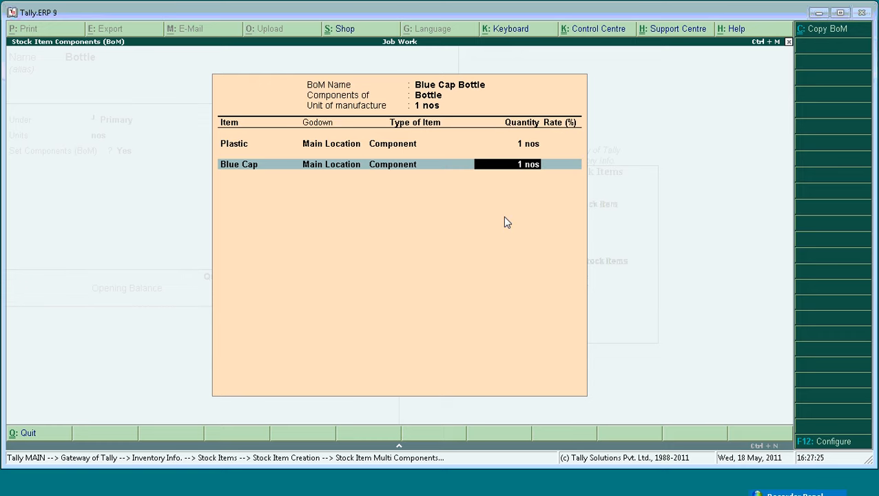
key("Return")
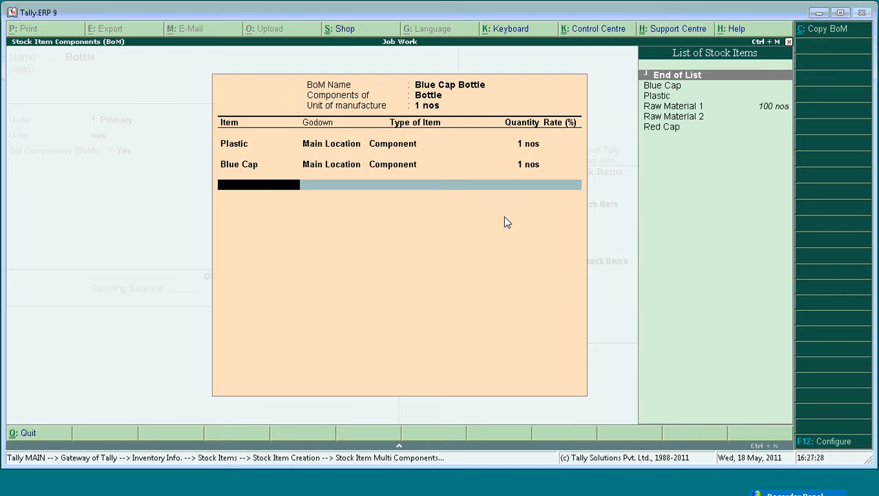
Create a new stock item SFG under Primary in nos as the next item of the Blue Cap Bottle BoM
key("alt+c")
type("S")
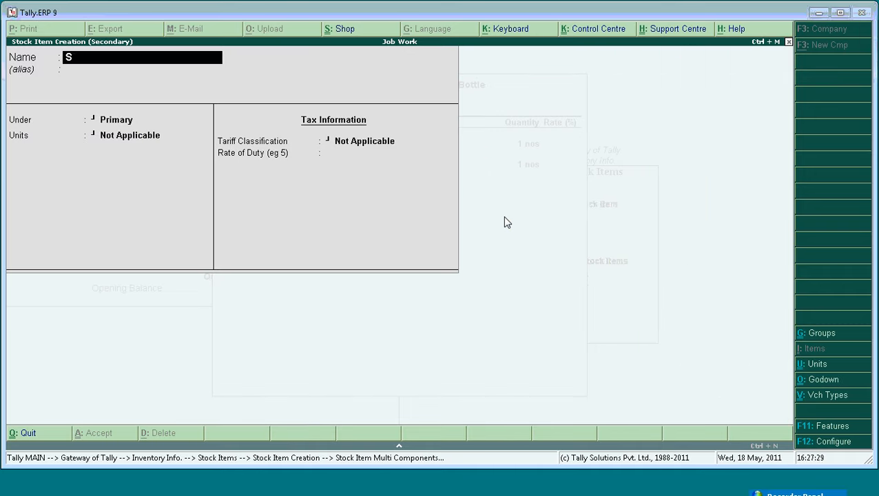
type("FG")
key("Return")
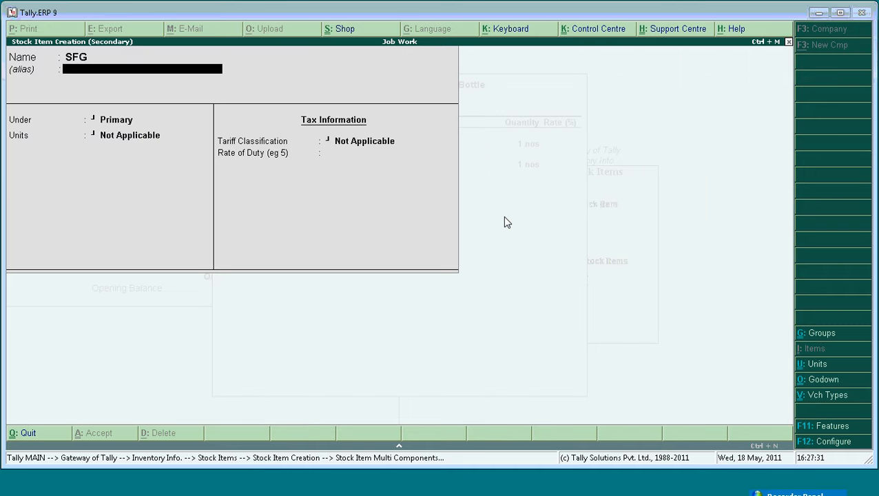
key("Return")
key("Return")
key("Down")
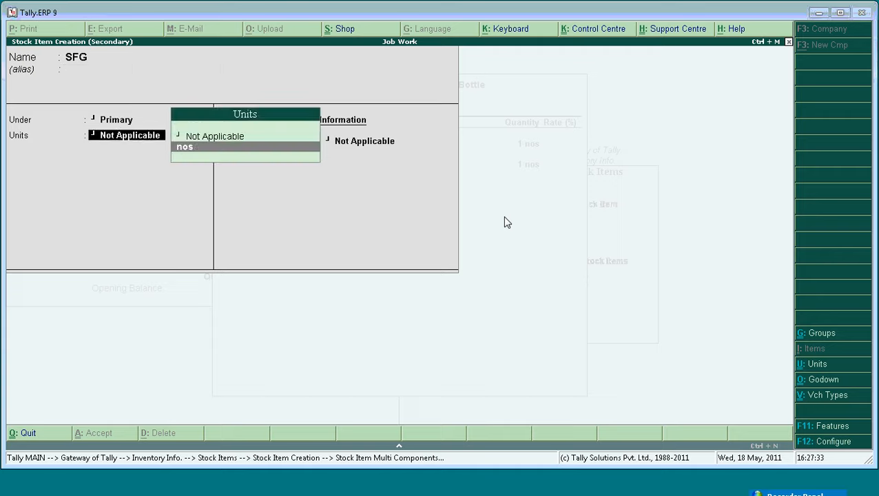
key("Return")
key("Return")
key("Return")
key("Return")
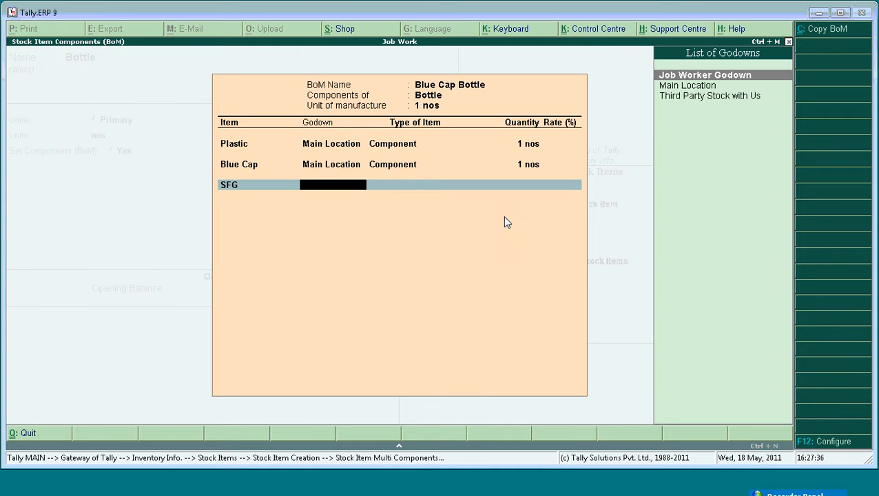
Set the SFG line to Main Location as a By-Product with quantity 1 nos and rate 10%
key("Down")
key("Return")
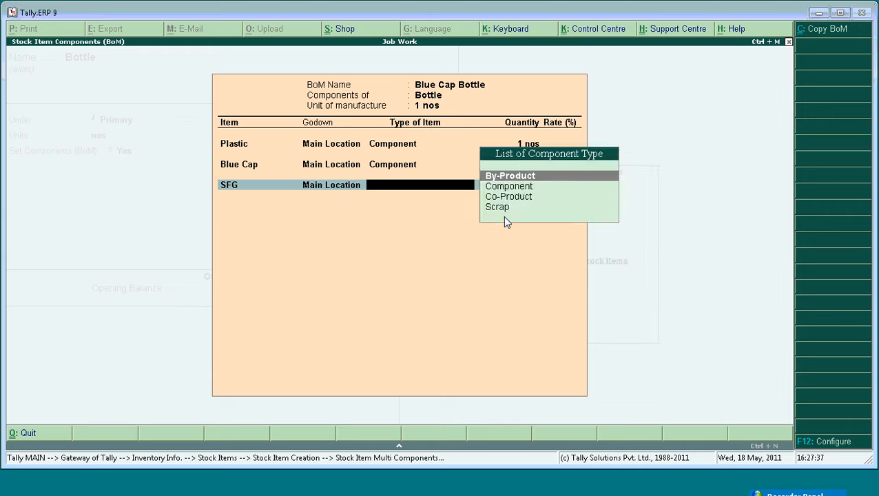
key("Return")
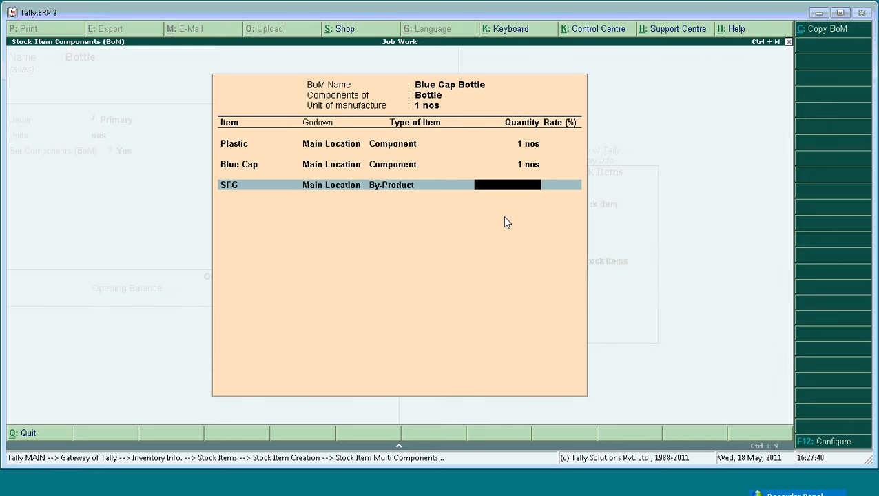
type("1")
key("Return")
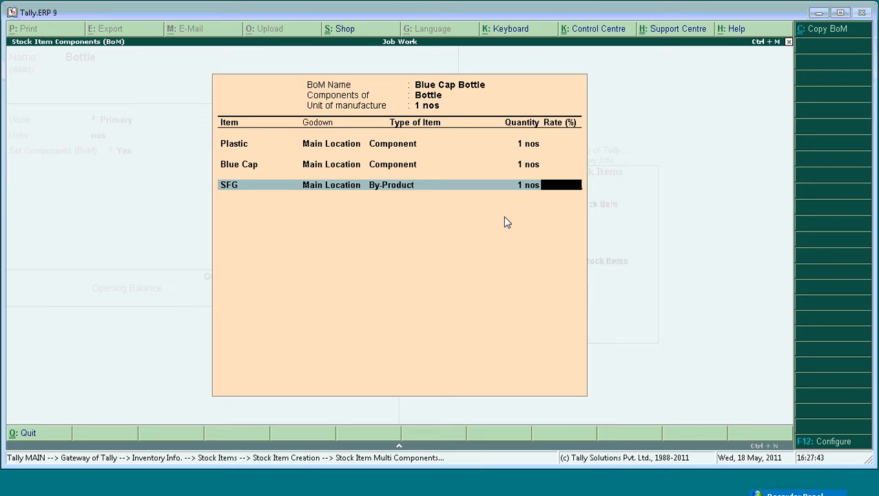
type("10")
key("Return")
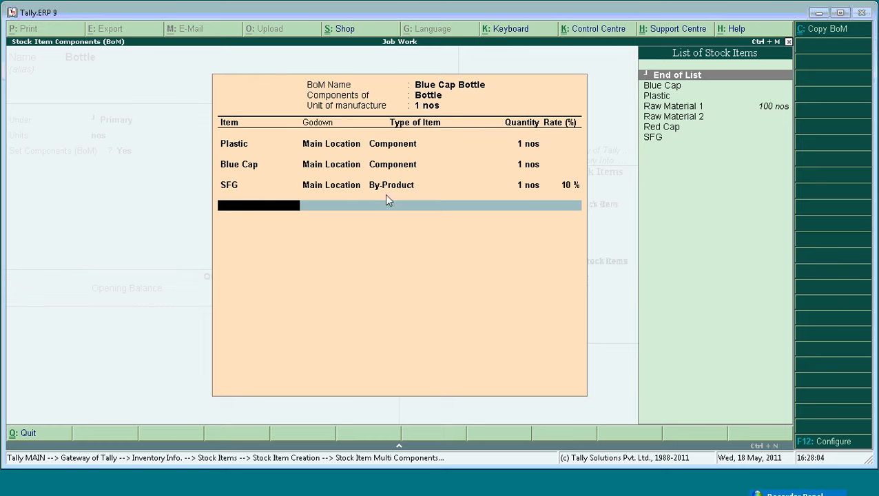
Create a new stock item Scrap under Primary in nos as the next item of the Blue Cap Bottle BoM
key("alt+c")
type("Scap")
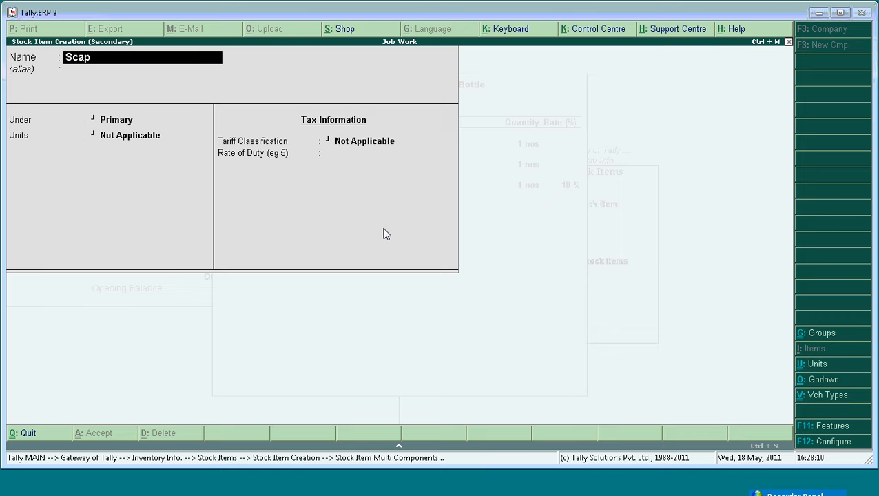
key("Return")
key("BackSpace")
type("Scrap")
key("Return")
key("Return")
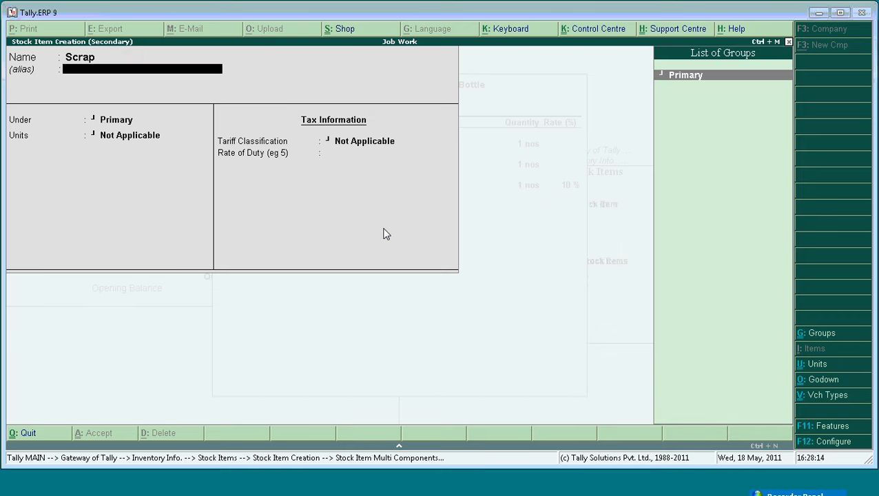
key("Return")
key("Down")
key("Return")
key("Return")
key("Return")
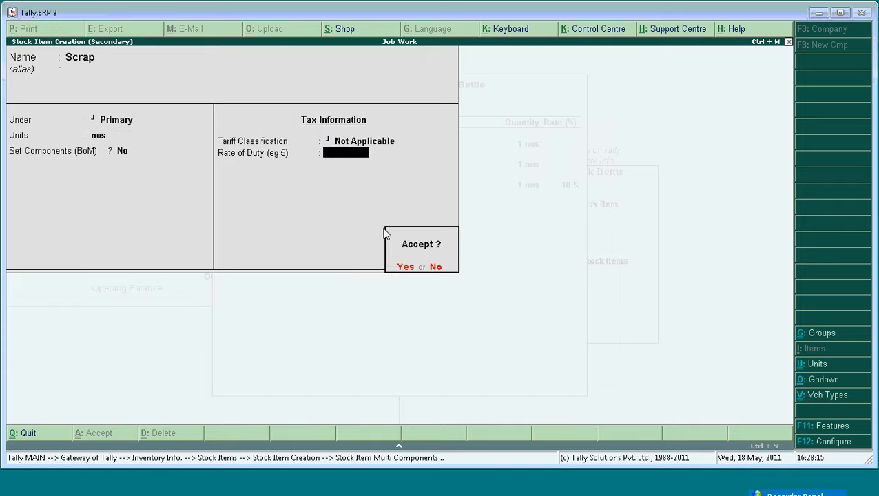
key("Return")
Set the Scrap line to Main Location with type Scrap, quantity 1 nos and rate 5%
key("Down")
key("Down")
key("Up")
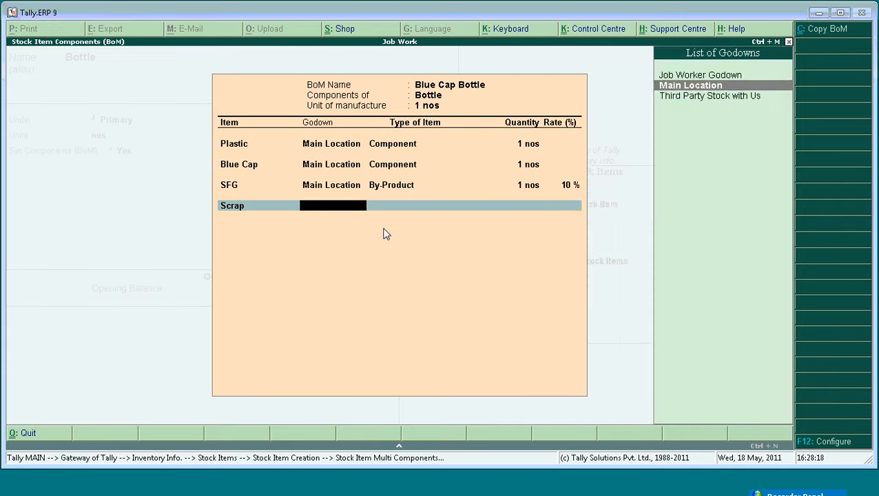
key("Return")
key("Down")
key("Down")
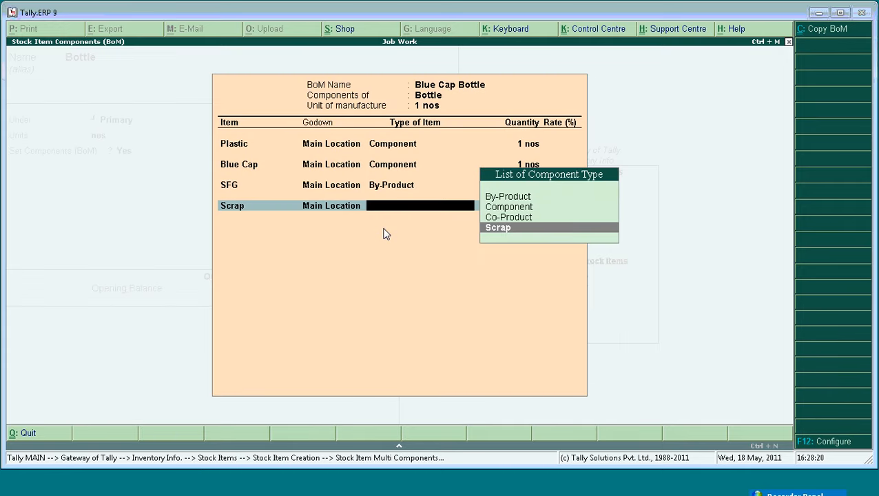
key("Return")
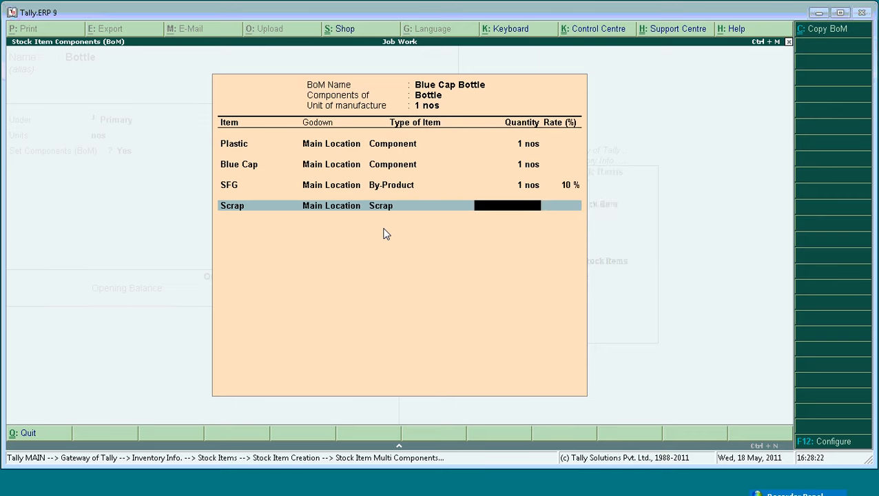
key("Return")
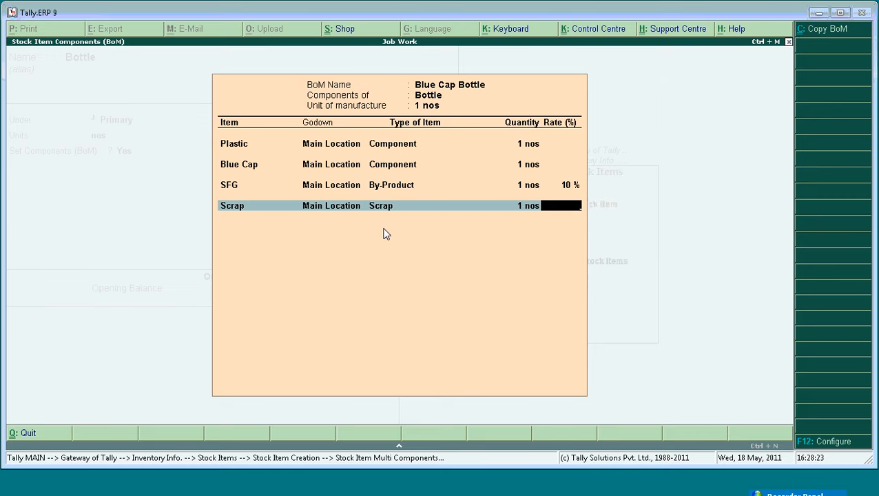
type("5")
key("Return")
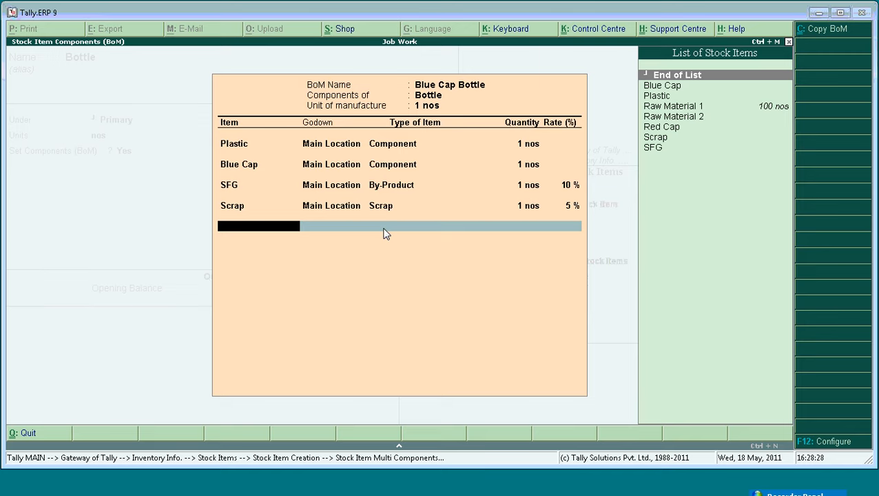
Review the component types available for the Scrap line, keeping its type as Scrap
key("BackSpace")
key("BackSpace")
key("BackSpace")
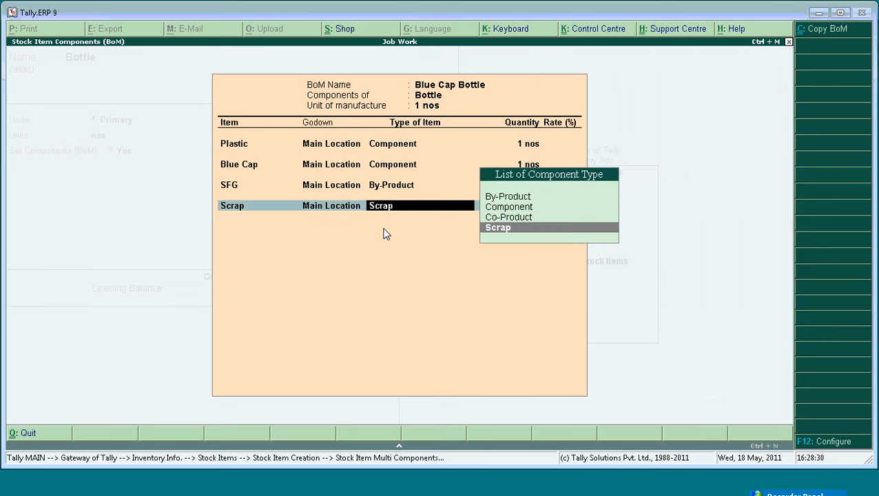
key("Up")
key("Up")
key("Up")
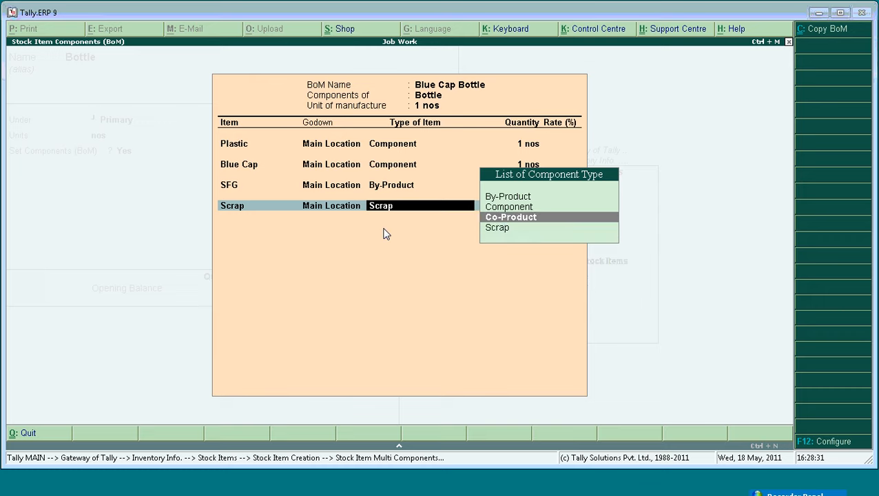
key("Down")
key("Down")
key("Down")
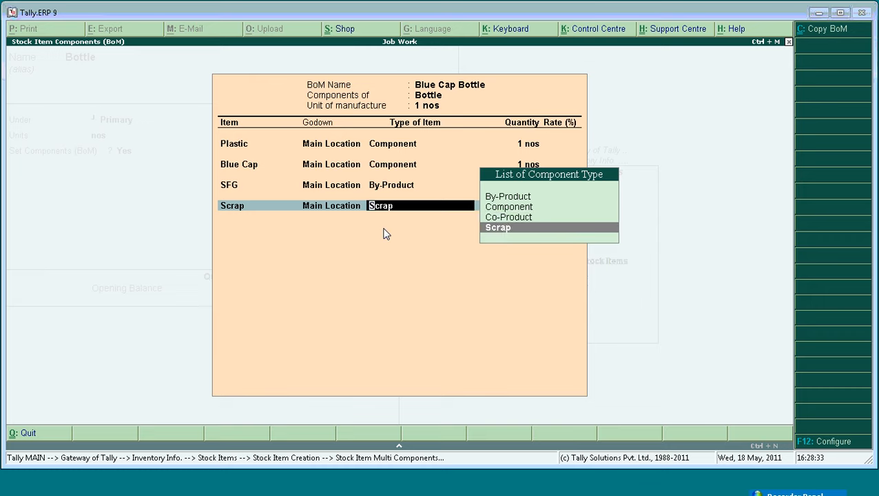
key("Return")
key("Return")
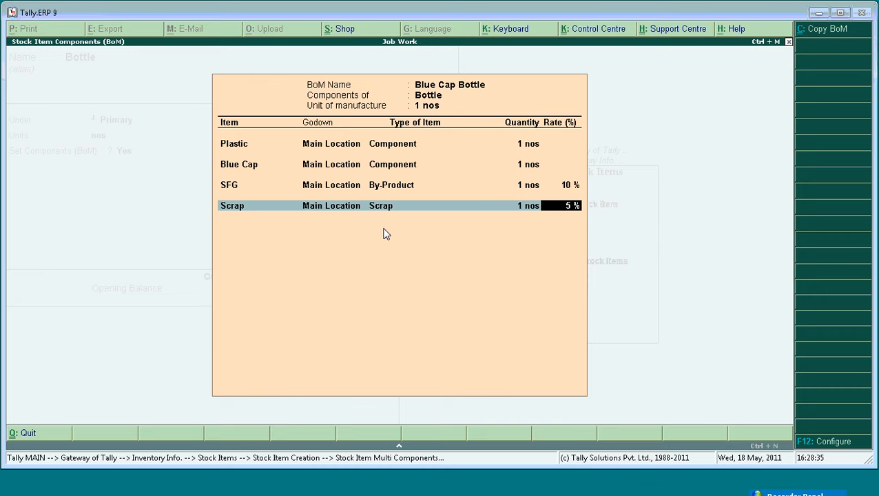
Go back to the SFG line and review the type, quantity and rate of the SFG and Scrap lines
key("BackSpace")
key("BackSpace")
key("BackSpace")
key("BackSpace")
key("BackSpace")
key("BackSpace")
key("BackSpace")
key("BackSpace")
key("BackSpace")
key("BackSpace")
key("BackSpace")
key("BackSpace")
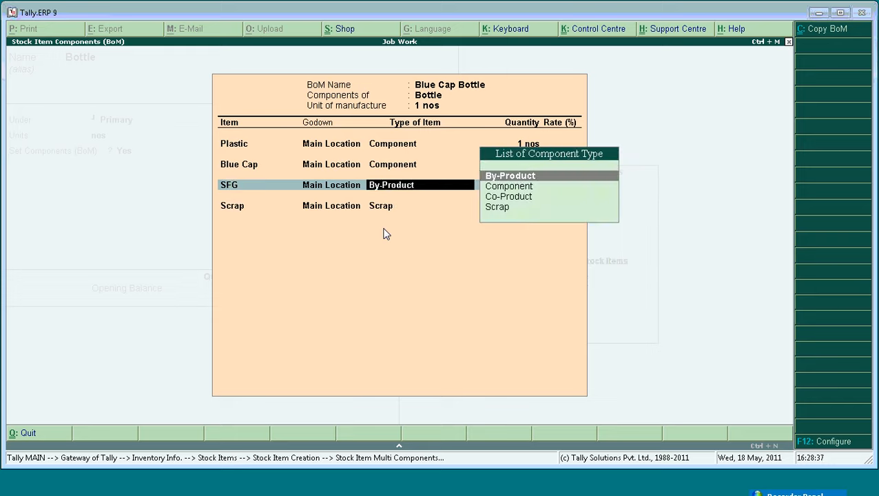
key("Return")
key("Return")
key("Return")
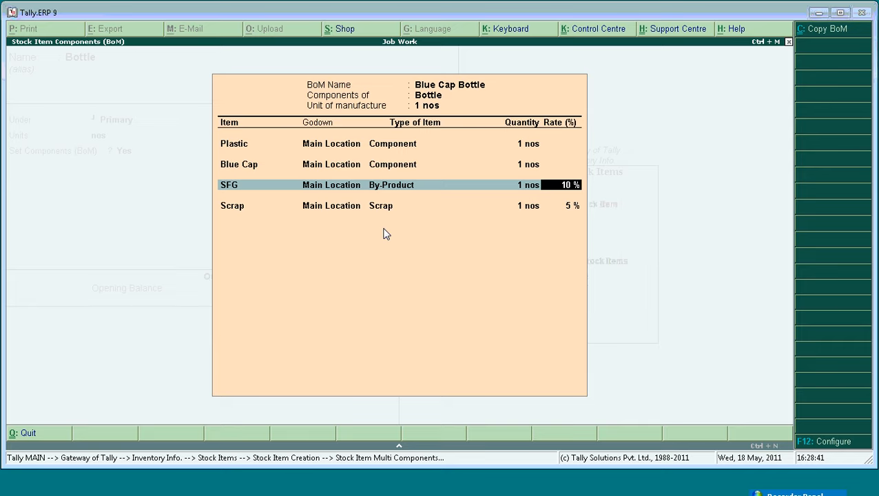
key("Return")
key("Return")
key("Return")
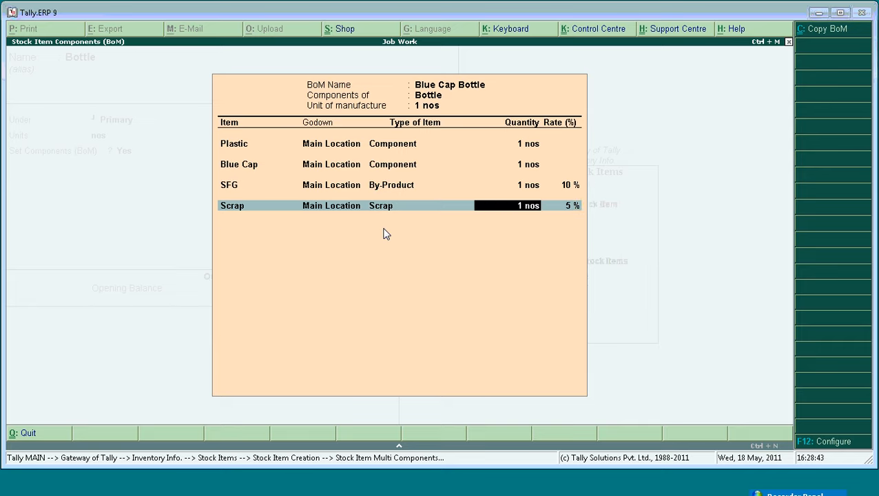
key("Return")
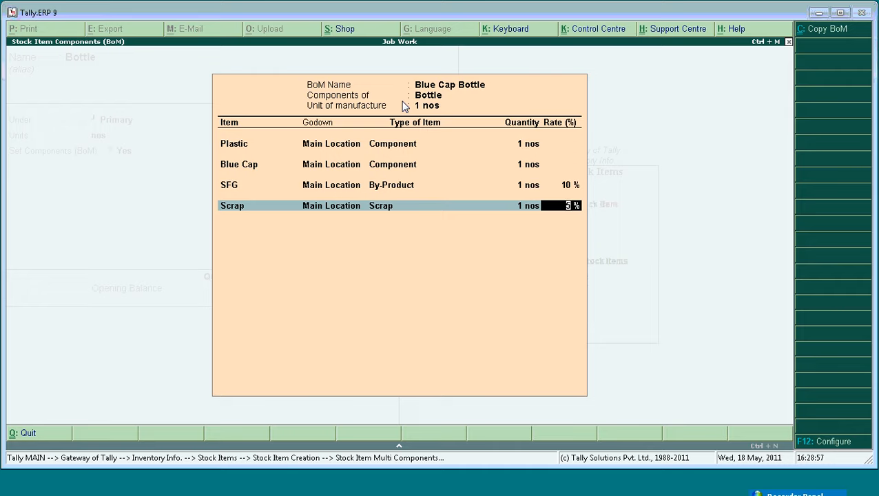
Finish the Blue Cap Bottle component list and save the stock item Bottle
key("Return")
key("Return")
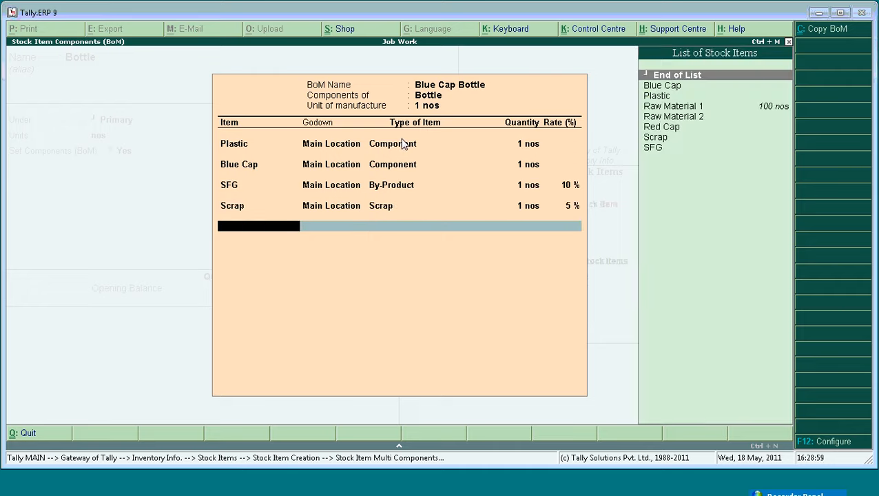
key("Return")
key("Return")
key("Return")
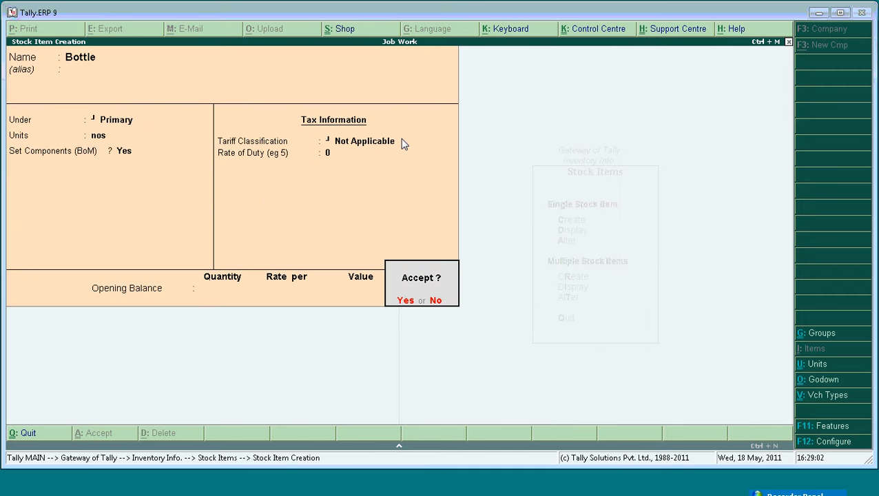
key("Return")
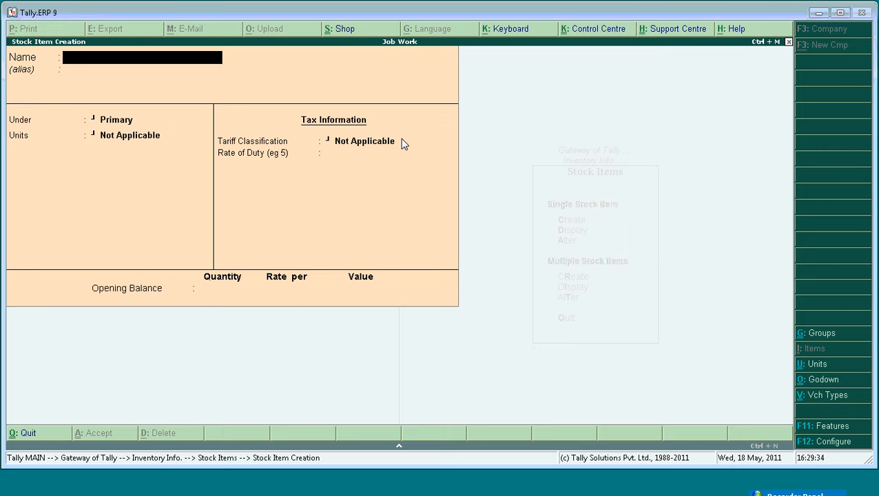
Leave stock item creation and start a new inventory voucher type named Manufacturing Journal
key("Escape")
key("Return")
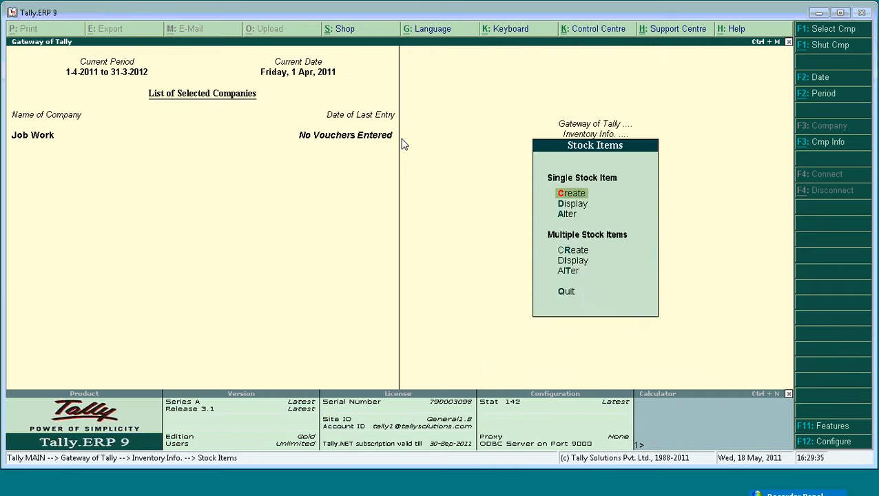
key("Escape")
key("Escape")
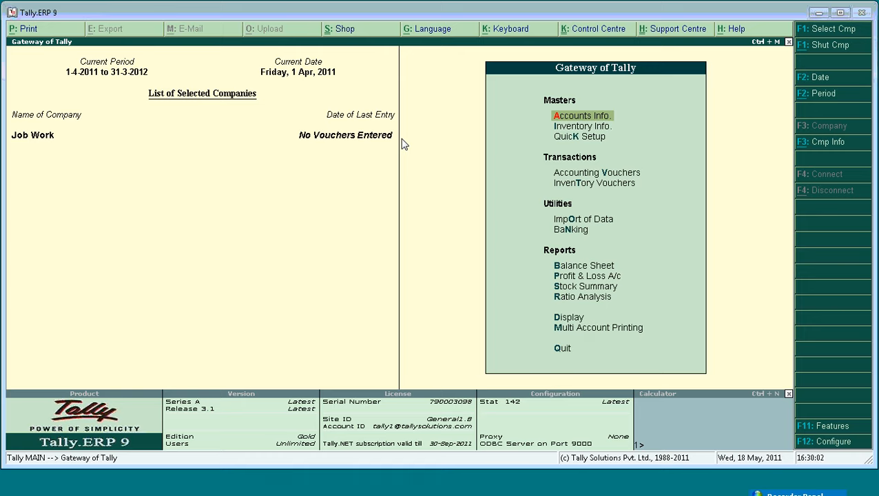
key("Down")
key("Return")
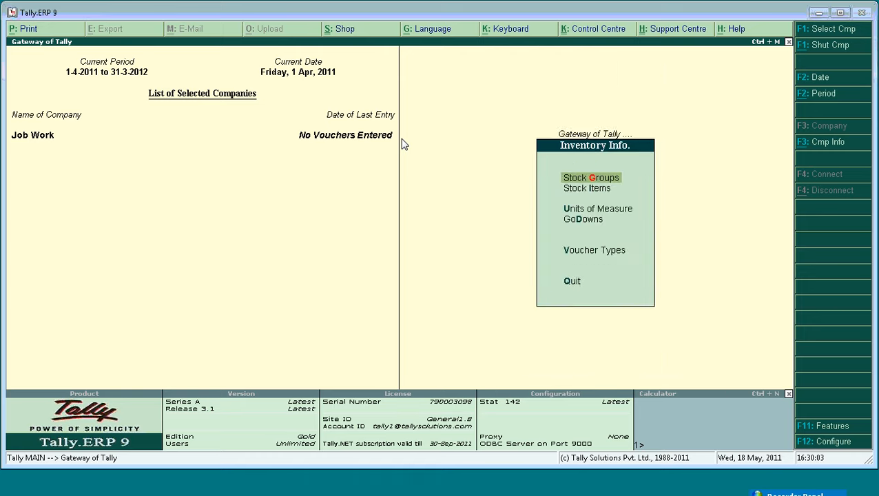
key("Down")
key("v")
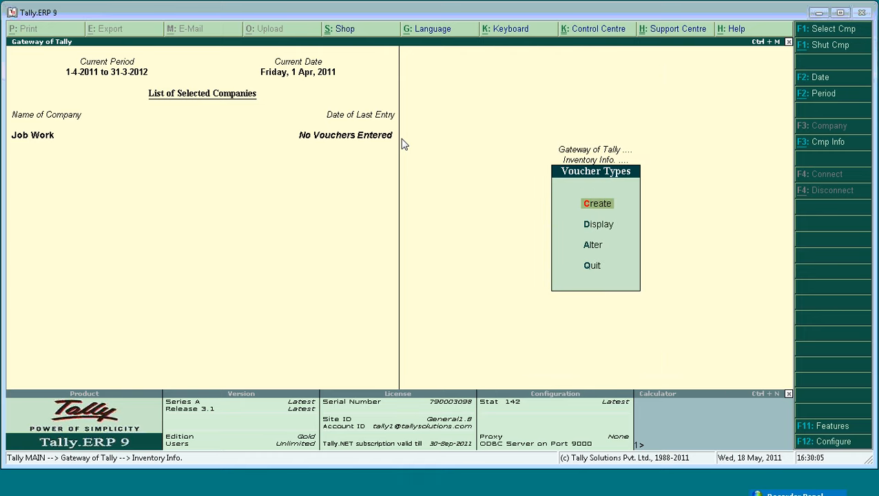
key("Return")
type("M")
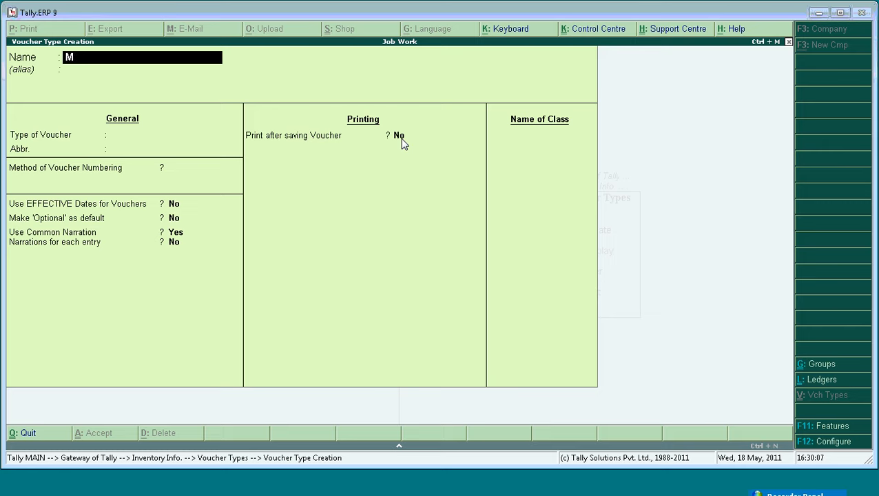
type("anufacturing Journal")
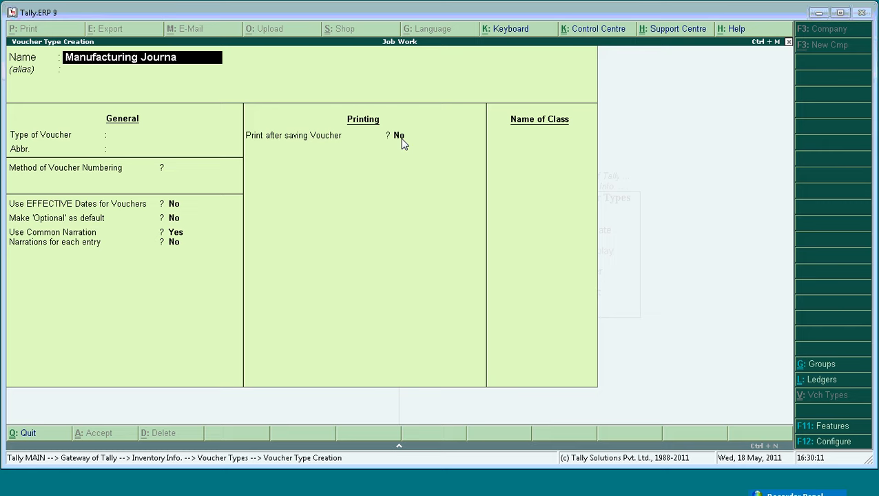
Set the voucher type to Stock Journal, keeping automatic numbering and the other general defaults
key("Return")
type("Sto")
key("Return")
key("Return")
key("Return")
key("Return")
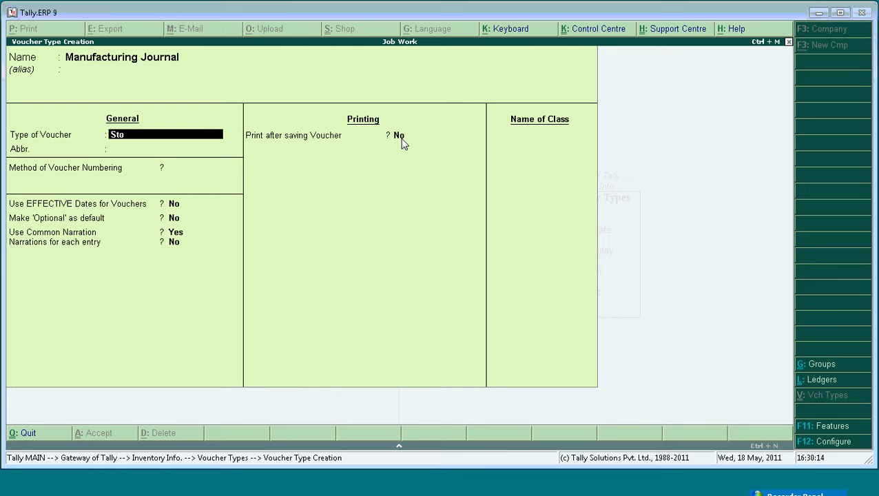
key("Return")
key("Return")
key("Return")
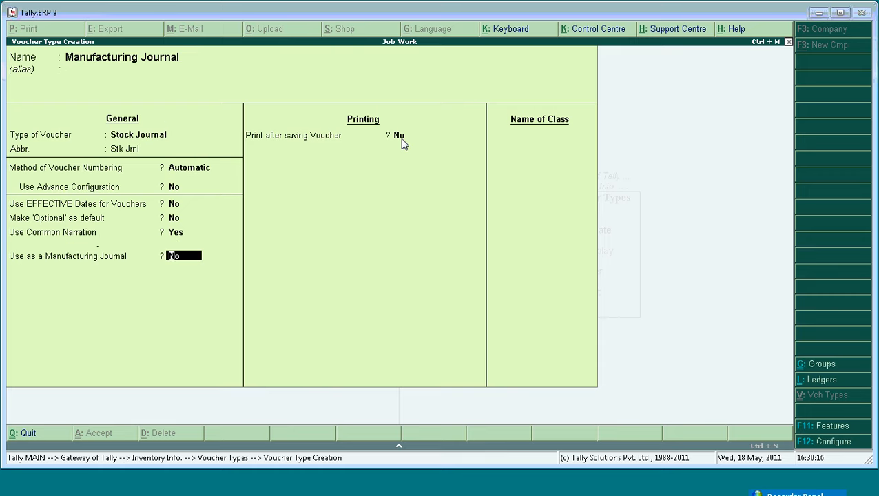
Enable use as a manufacturing journal, keep printing after saving off, and save the voucher type
type("y")
key("Return")
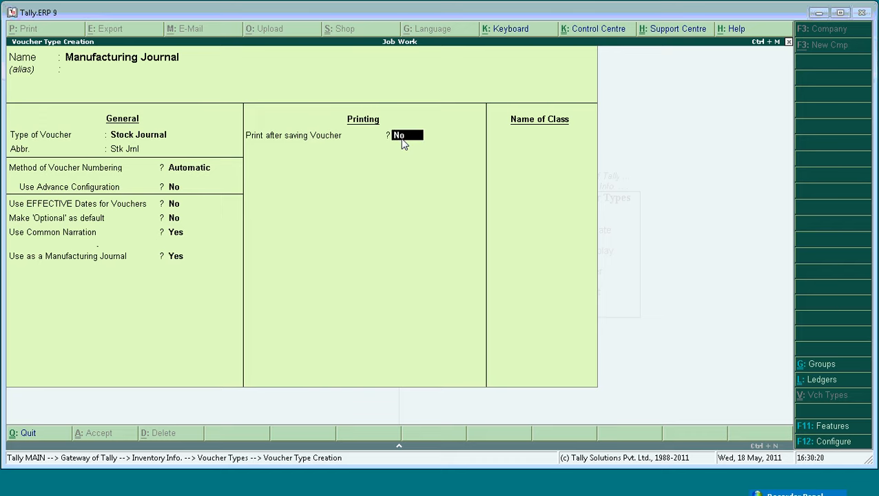
key("Return")
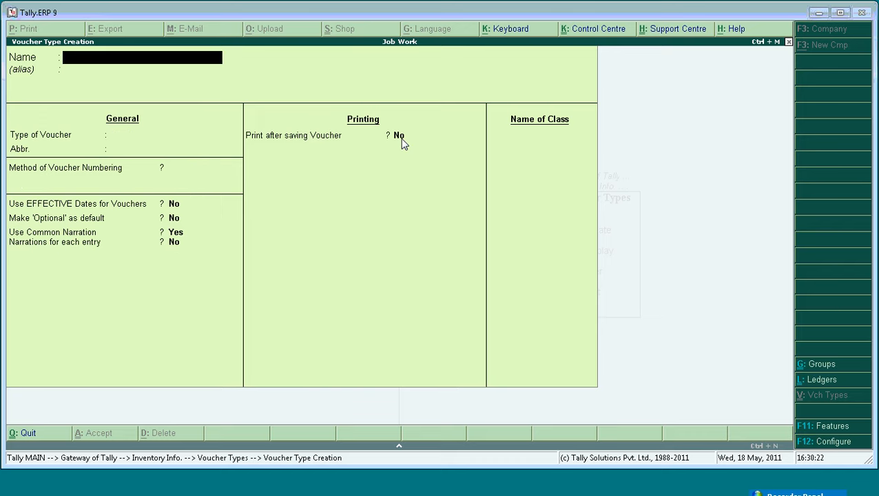
Start a new inventory voucher from the Gateway and change its voucher type to Manufacturing Journal
key("Escape")
key("Escape")
key("Escape")
key("Down")
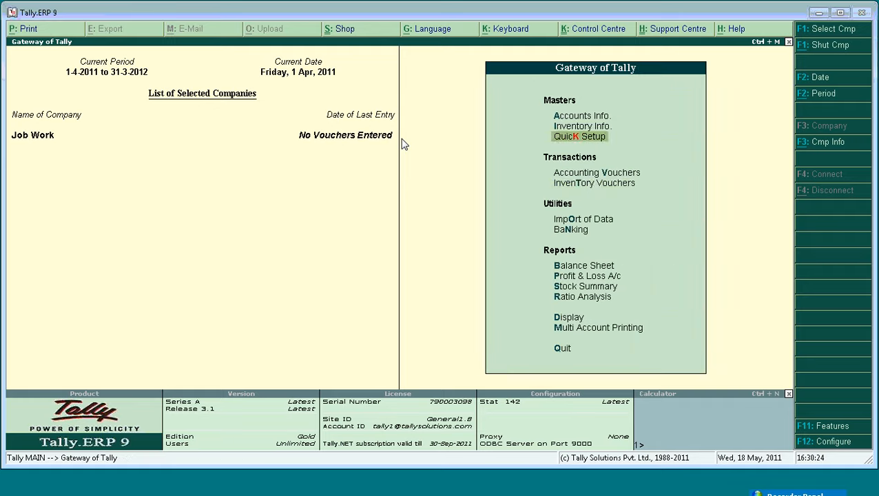
key("Down")
key("Down")
key("Return")
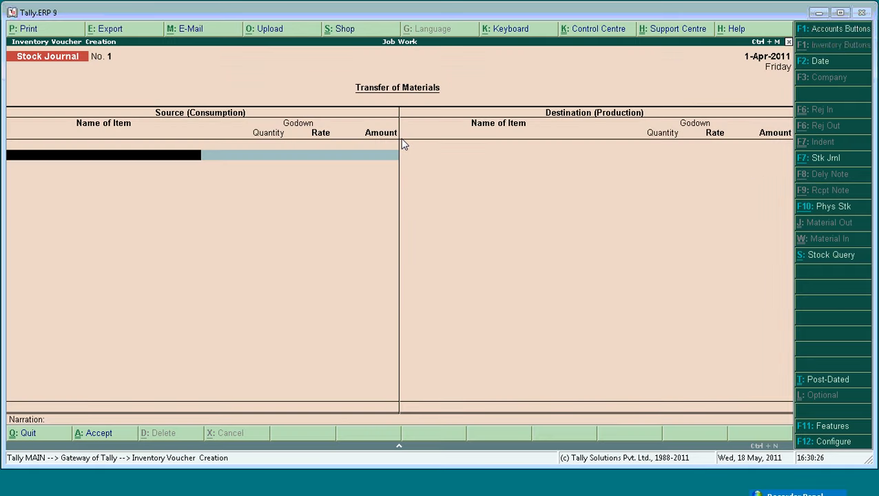
key("F7")
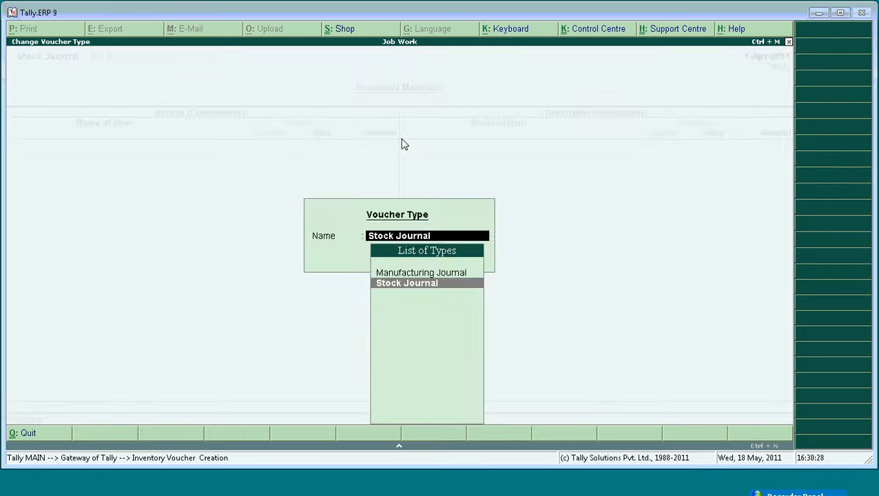
key("Up")
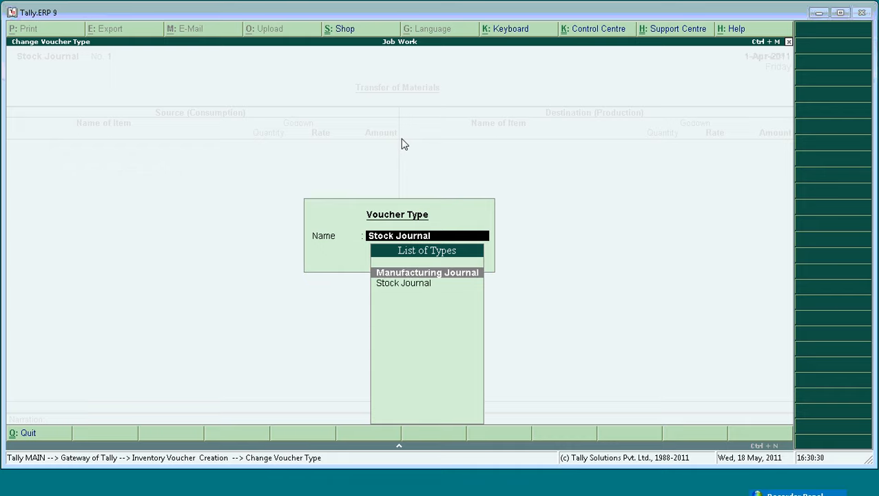
key("Return")
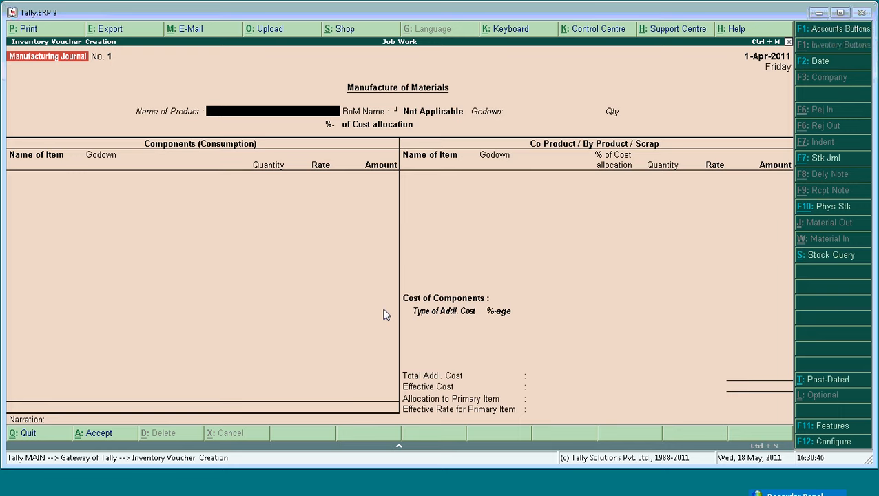
Choose Bottle as the product to manufacture and compare its BoMs, selecting Blue Cap Bottle
type("Bo")
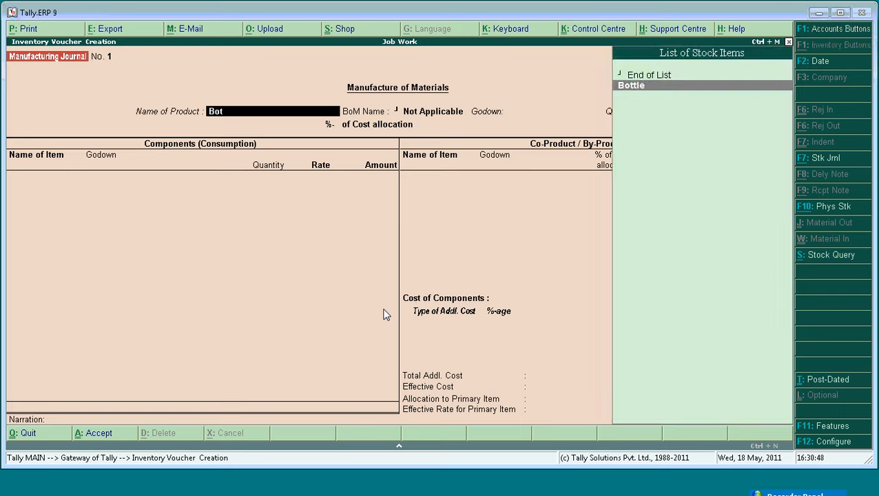
type("t")
key("Return")
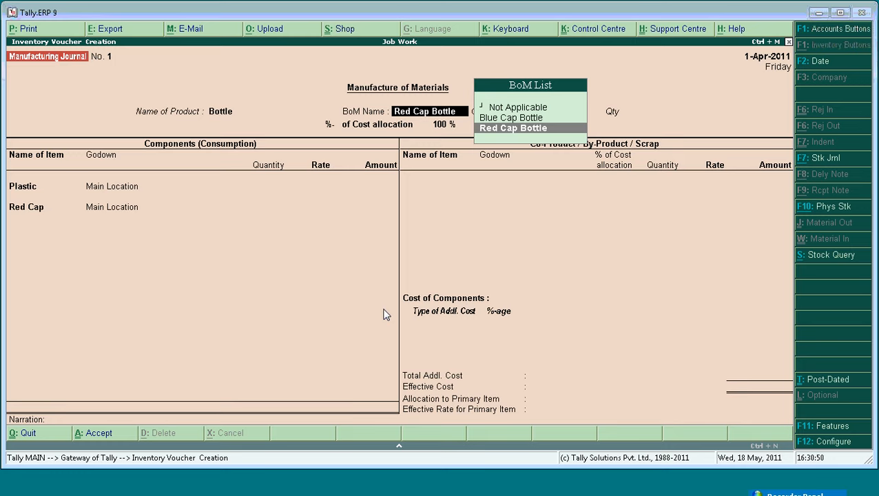
key("Up")
key("Down")
key("Up")
key("Down")
key("Up")
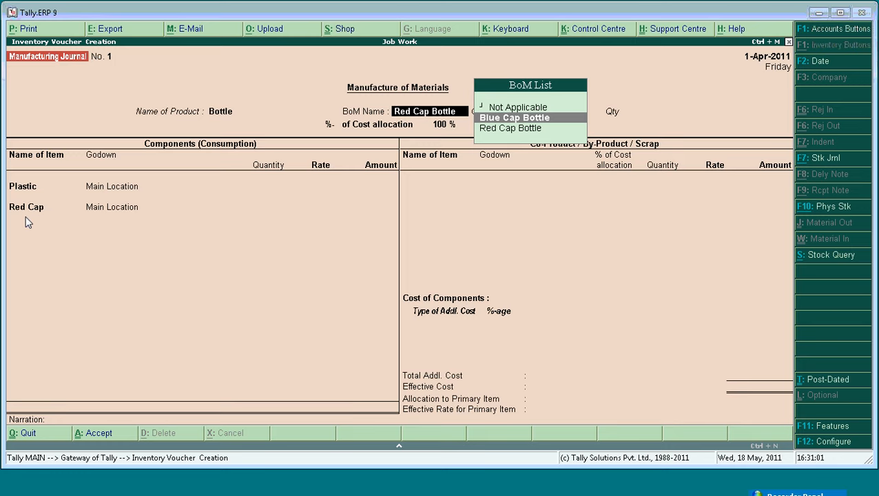
key("Return")
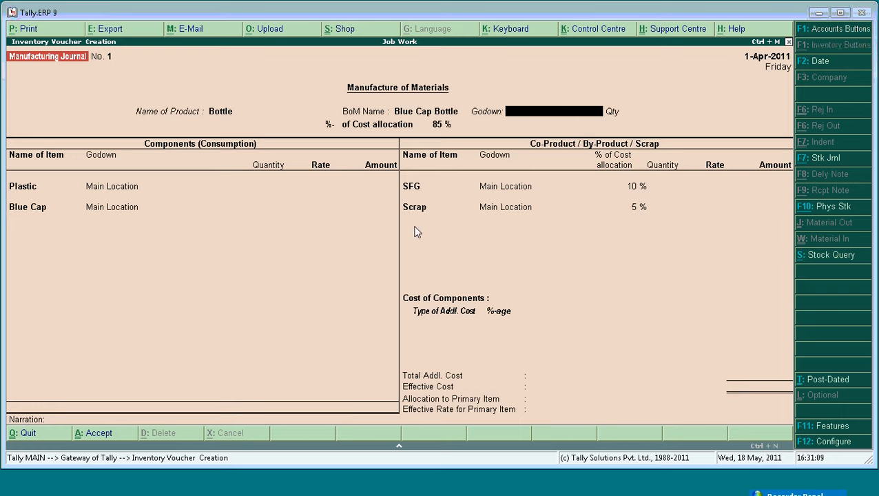
Set the product's godown to Main Location and its quantity to 100 nos
key("space")
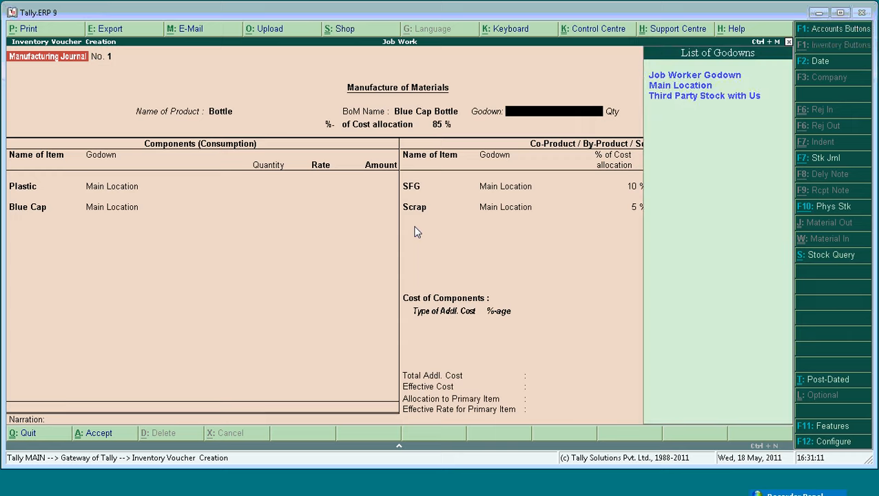
key("Down")
key("Down")
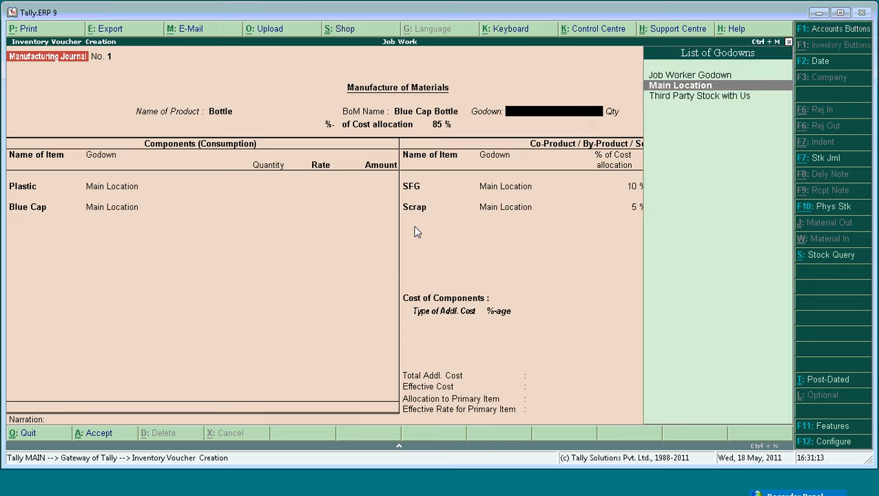
key("Return")
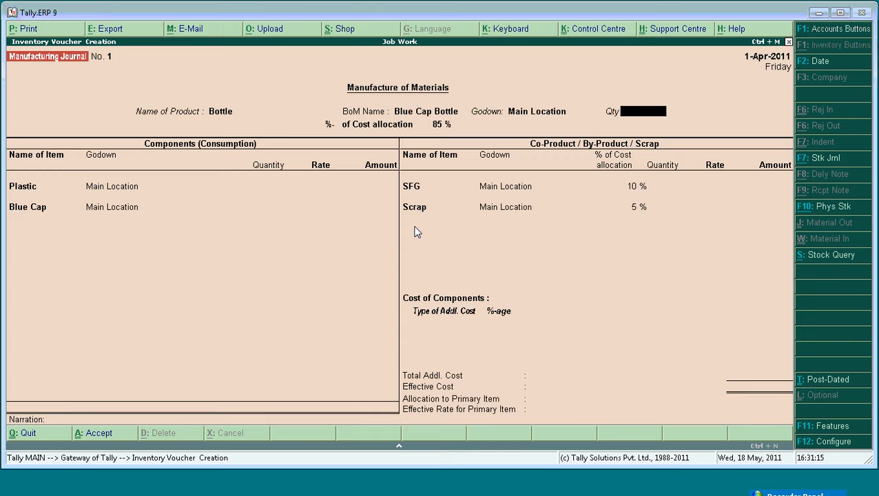
type("100")
key("Return")
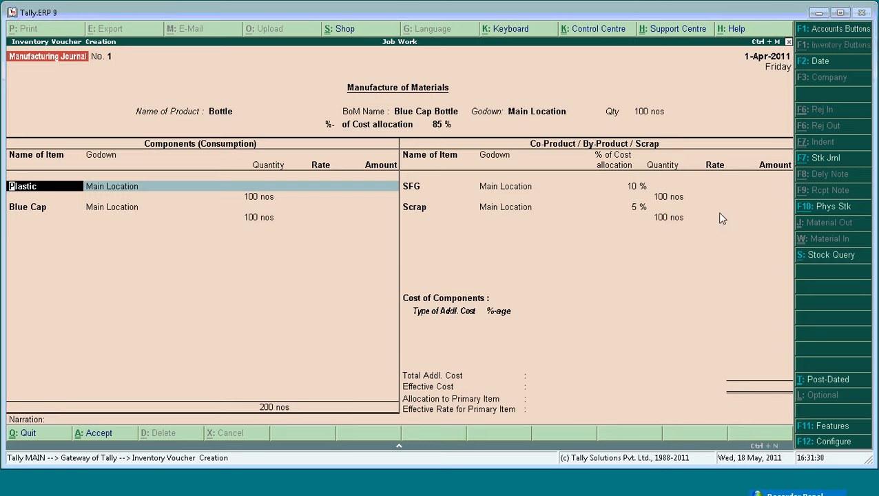
key("ctrl+a")
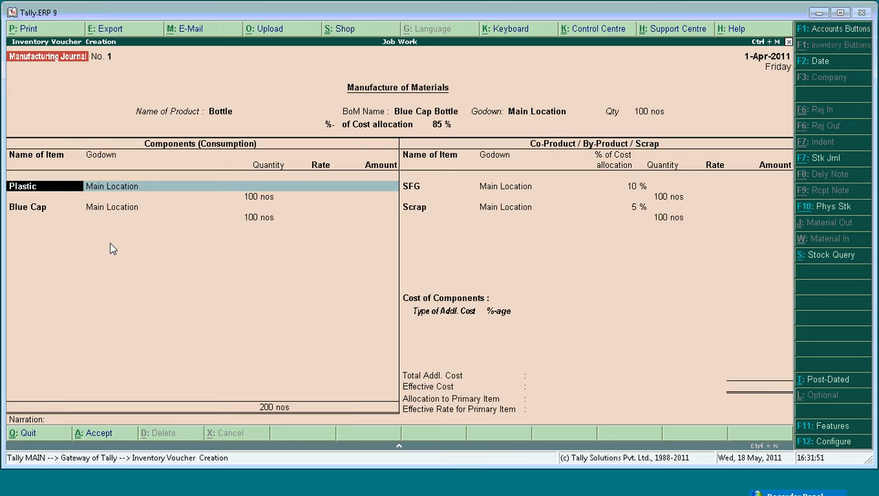
Enter component rates of 60 per nos for Plastic and 40 per nos for Blue Cap
key("Return")
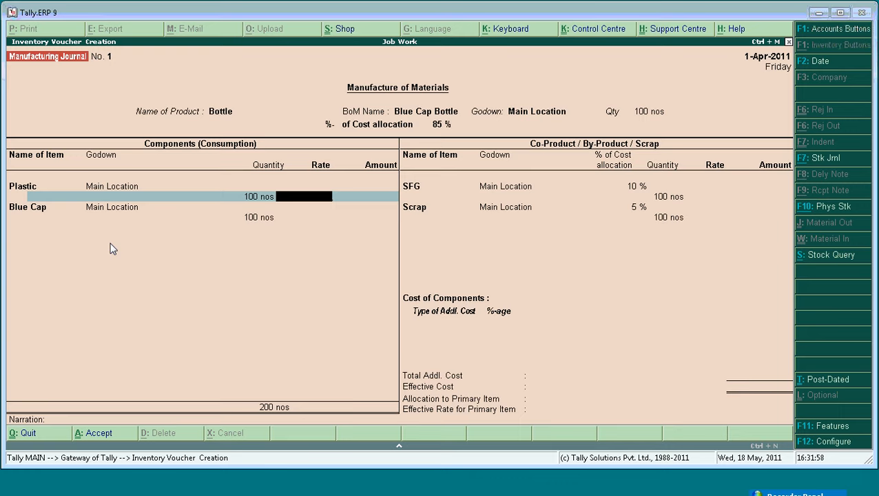
type("60")
key("Return")
key("Return")
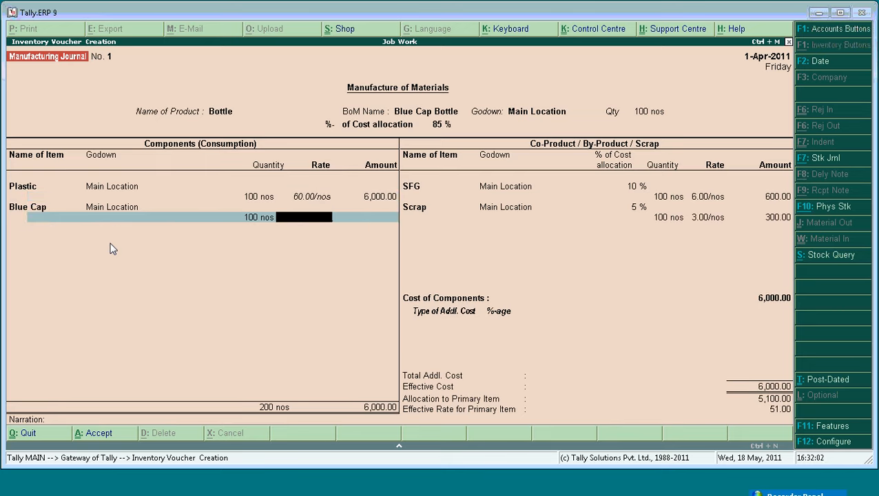
type("40")
key("Return")
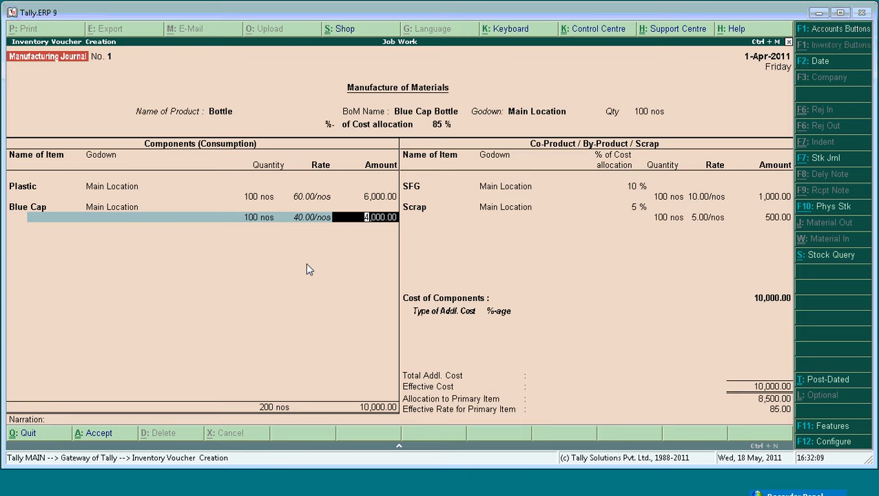
key("Return")
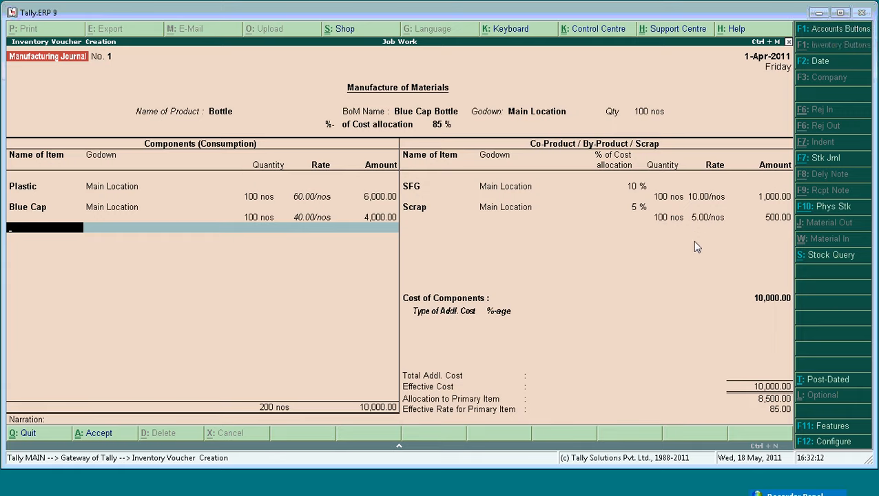
key("ctrl+m")
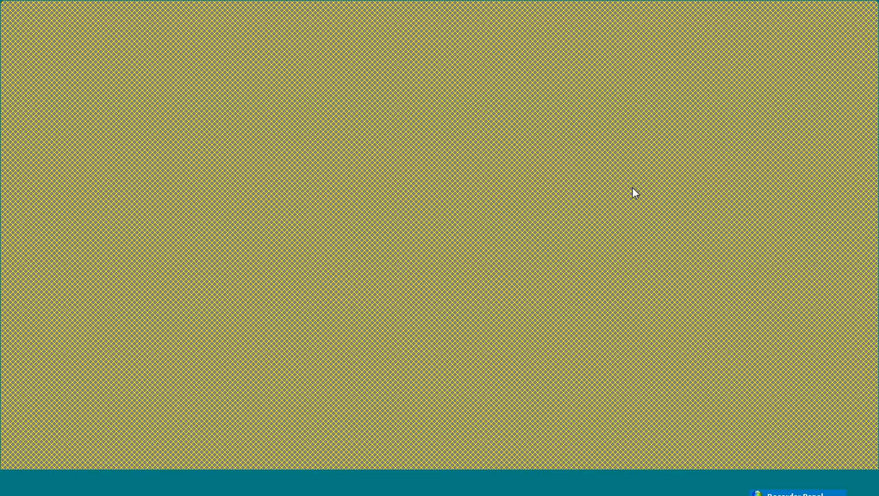
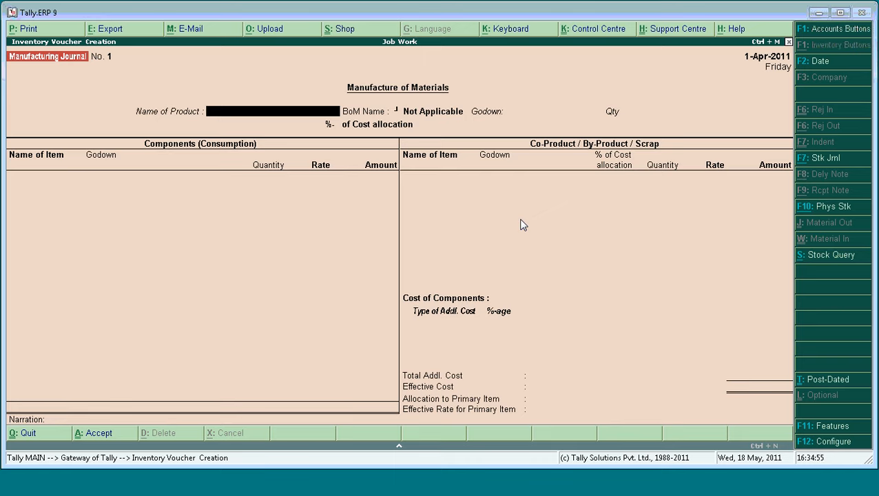
Enter Bottle as the product with the Blue Cap Bottle BoM, godown Main Location and quantity 100 nos
type("Bo")
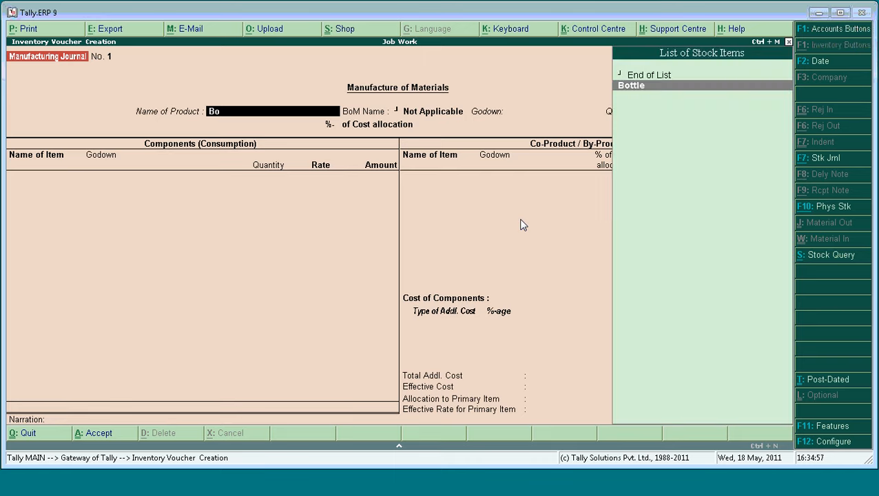
key("Return")
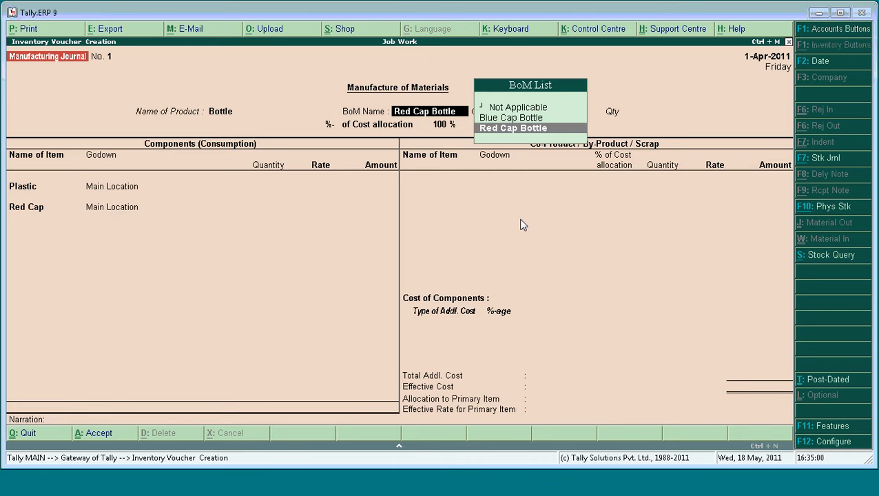
key("Up")
key("Return")
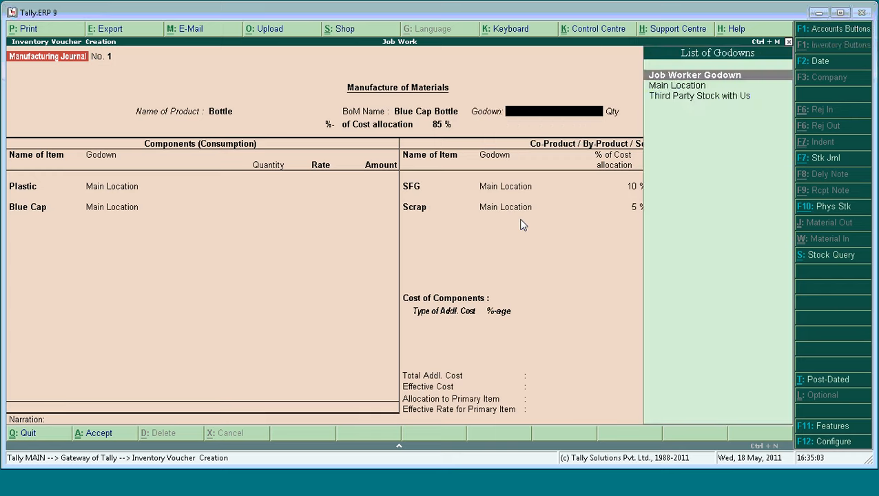
key("Down")
key("Return")
type("100")
key("Return")
Set the Plastic component's rate to 60 per nos and go on to the Blue Cap rate
key("Return")
key("Return")
key("Return")
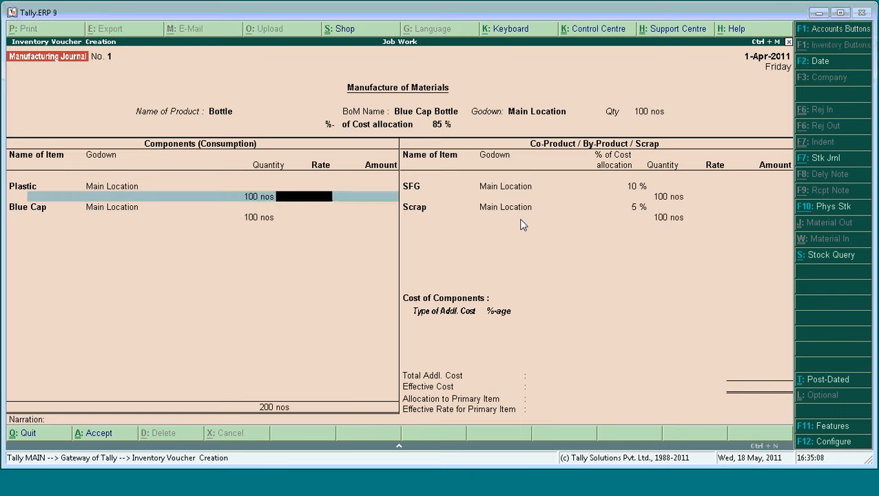
type("60")
key("Return")
key("Return")
key("Return")
key("Return")
key("Return")
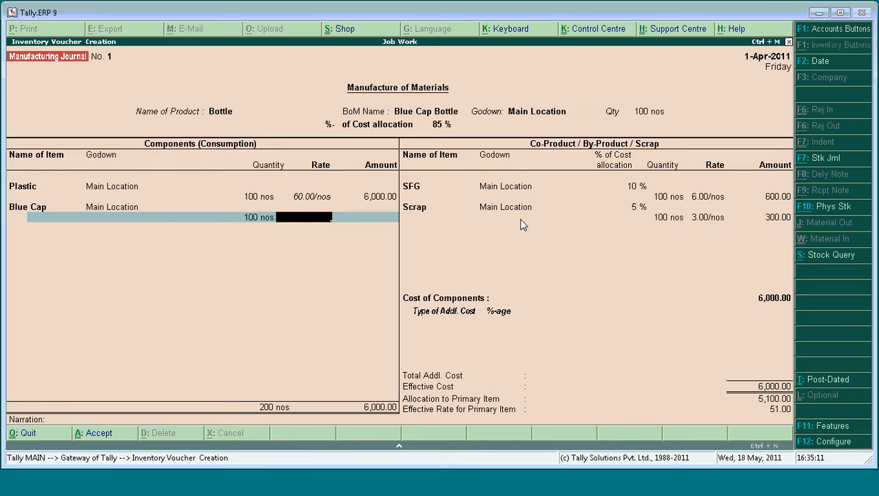
Set the Blue Cap component's rate to 40 per nos and finish the components list
type("40")
key("Return")
key("Return")
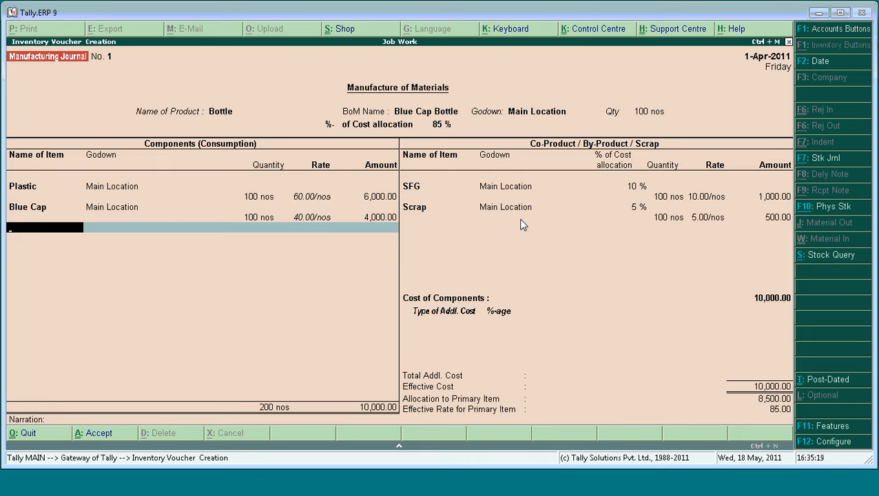
key("Return")
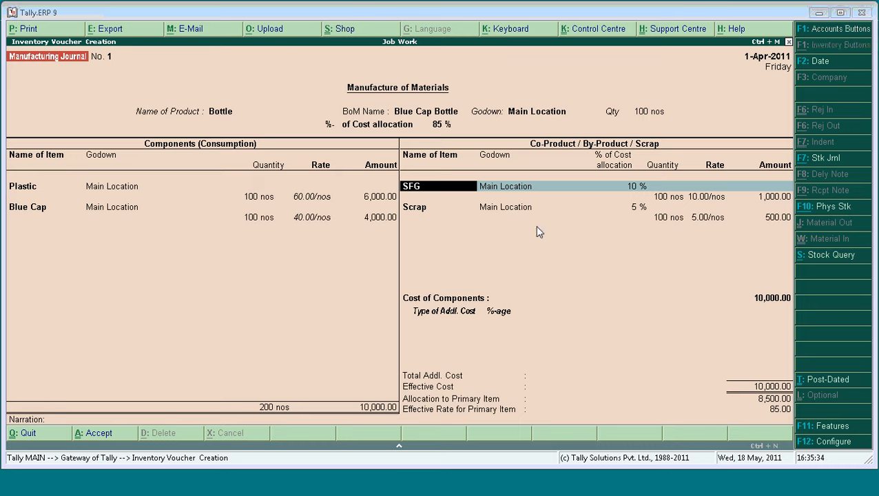
Create the ledger Additional Manufacturing Exp under Direct Expenses as the voucher's type of additional cost
left_click(431, 330)
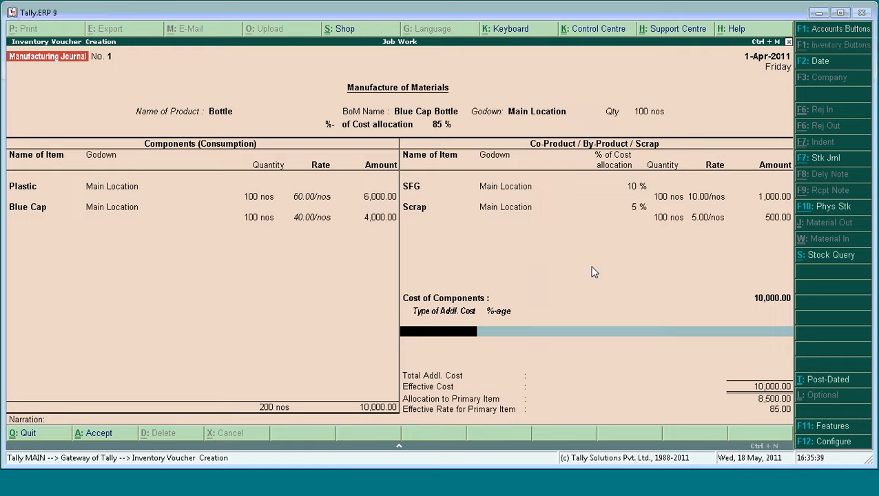
key("alt+c")
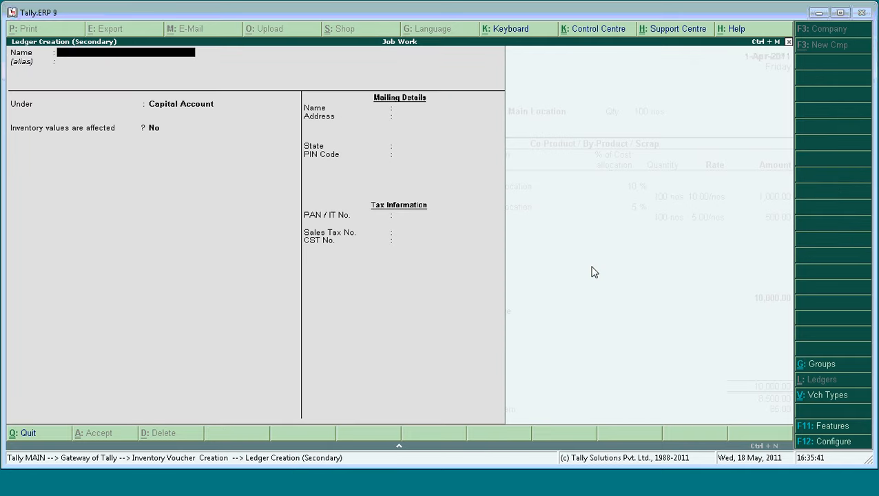
type("Additionlal Manugav")
key("BackSpace")
key("BackSpace")
key("BackSpace")
type("facturing e")
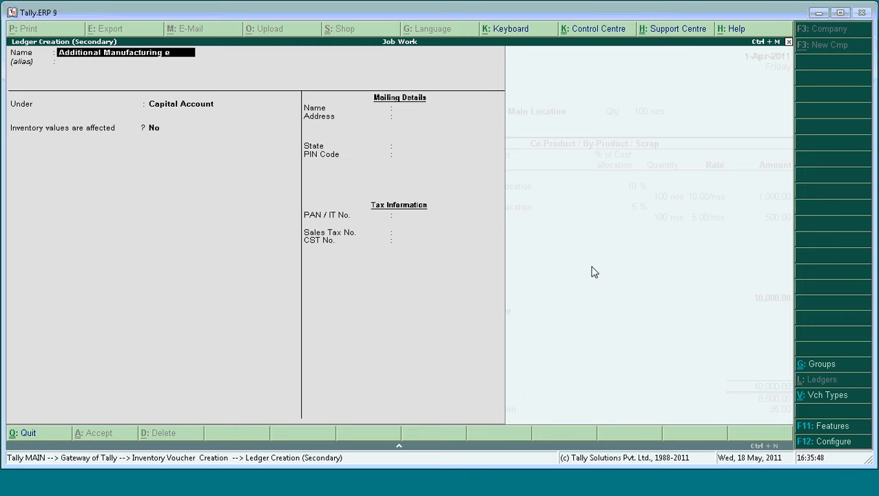
type("xp")
key("Return")
type("Di")
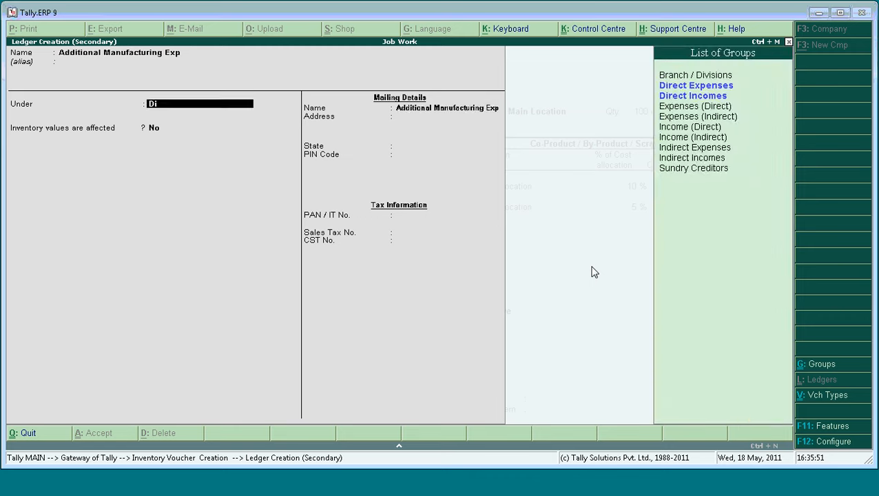
key("Return")
key("ctrl+a")
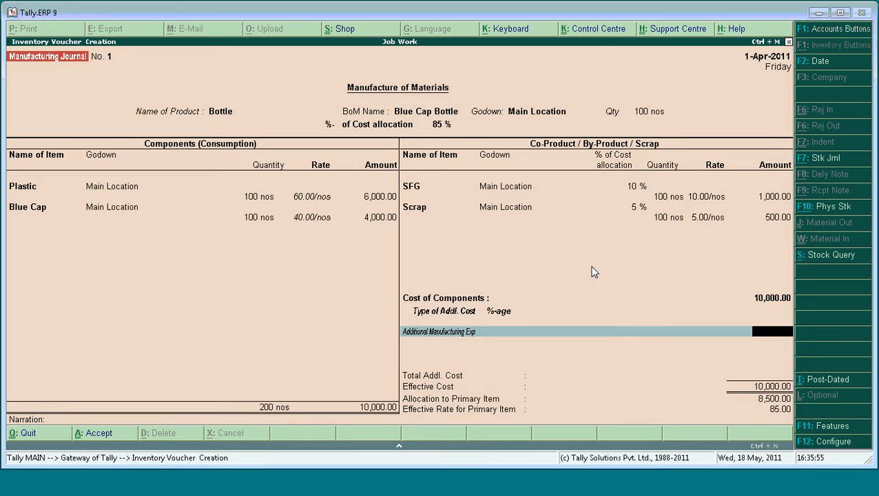
Enter 1000 as the additional manufacturing cost, save the Manufacturing Journal voucher and leave voucher entry
type("1000")
key("Return")
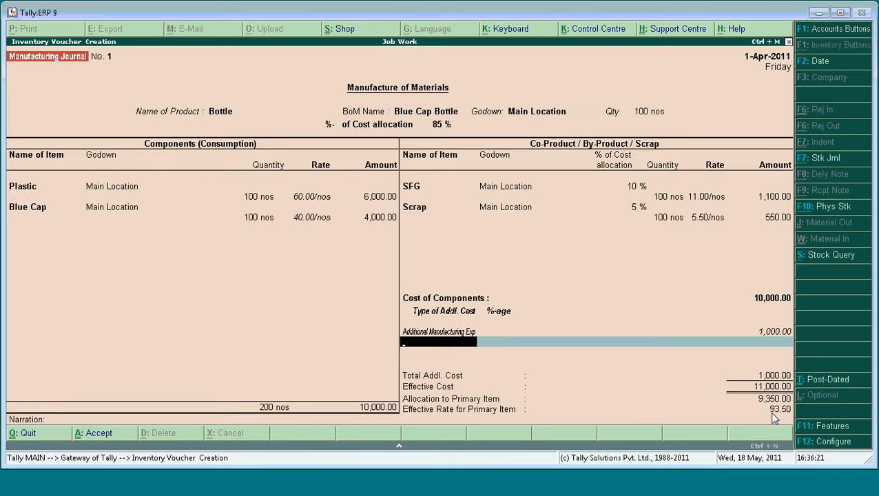
key("Return")
key("ctrl+a")
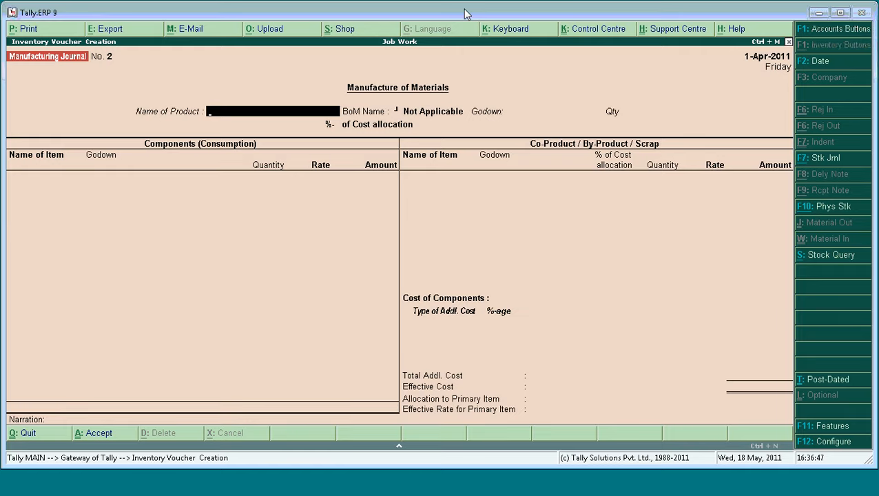
key("Escape")
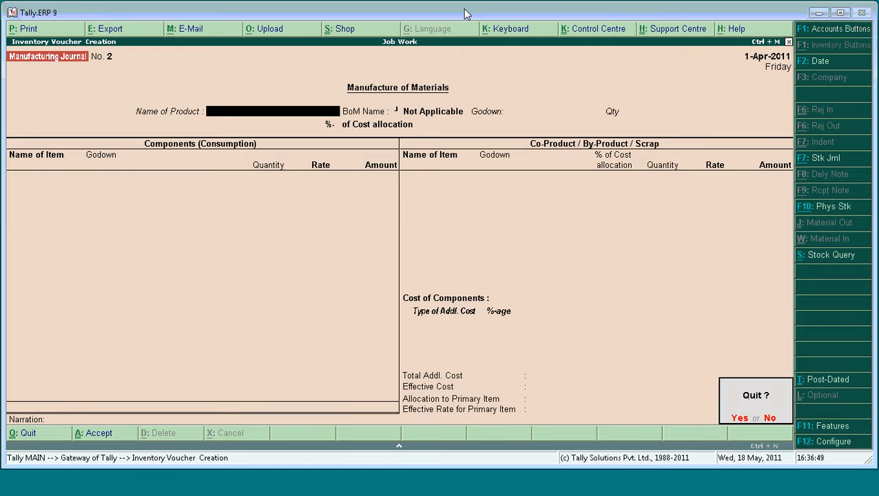
key("Return")
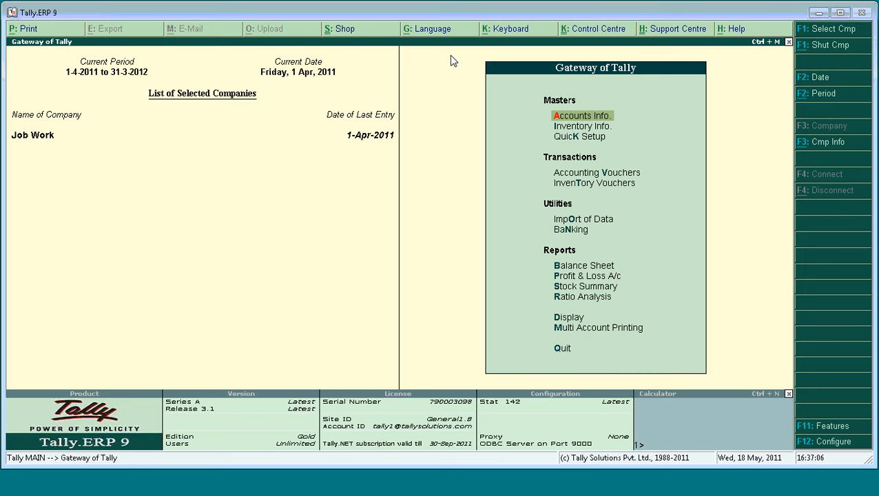
Examine the Use Material In/Out option in the company's inventory features
key("F11")
key("Down")
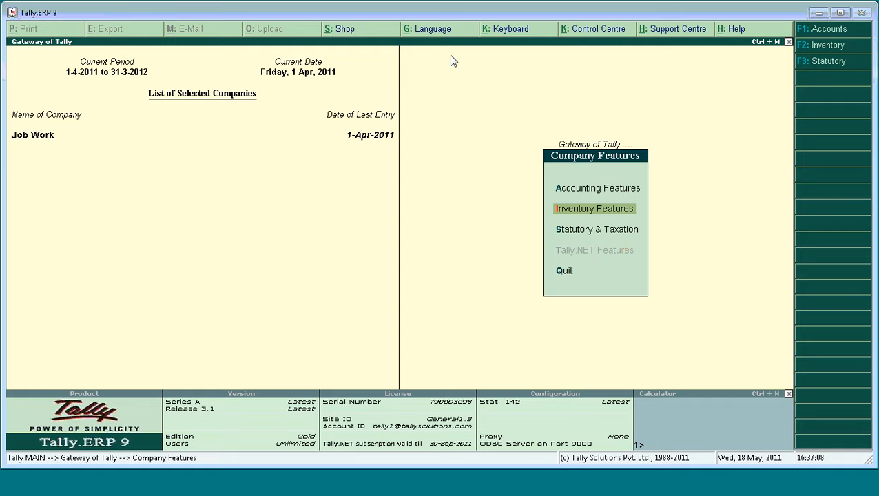
key("Return")
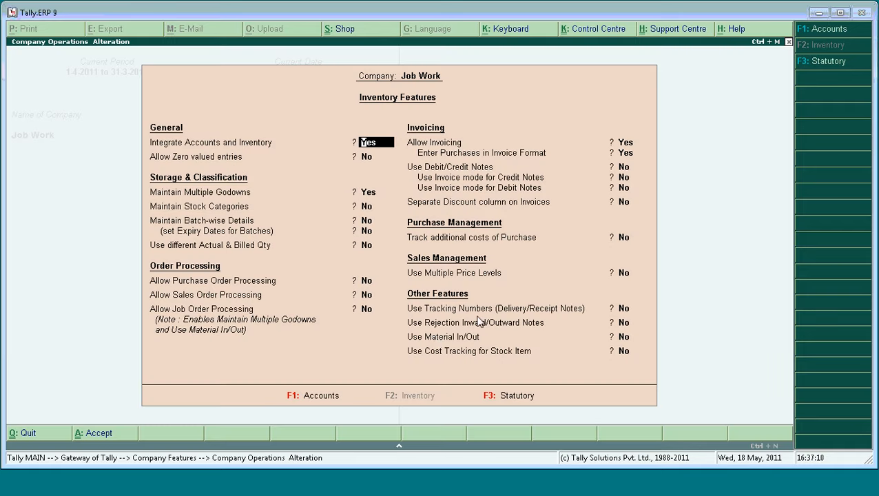
left_click(627, 338)
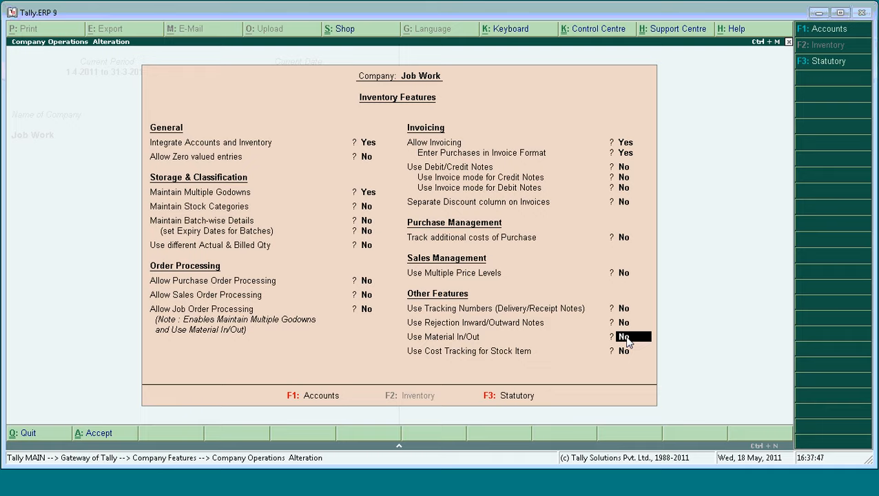
key("ctrl+a")
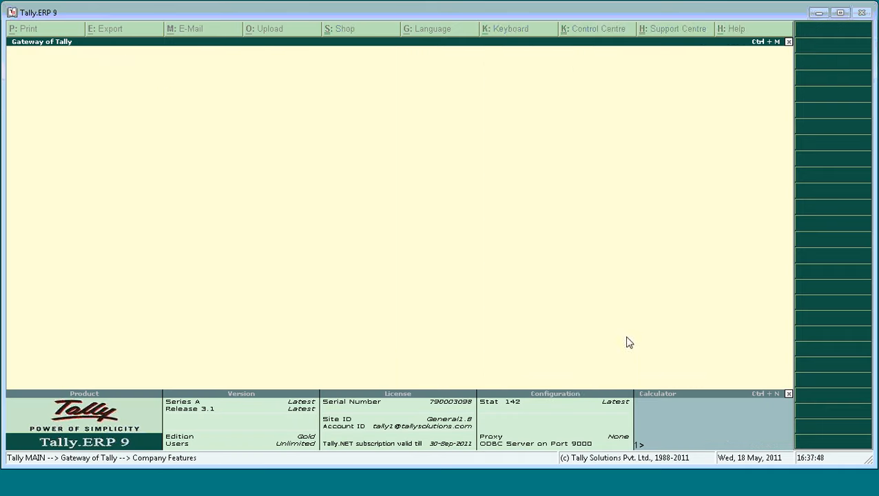
Open a Stock Journal inventory voucher to examine its source and destination layout, then leave it
key("Down")
key("Down")
key("Down")
key("Down")
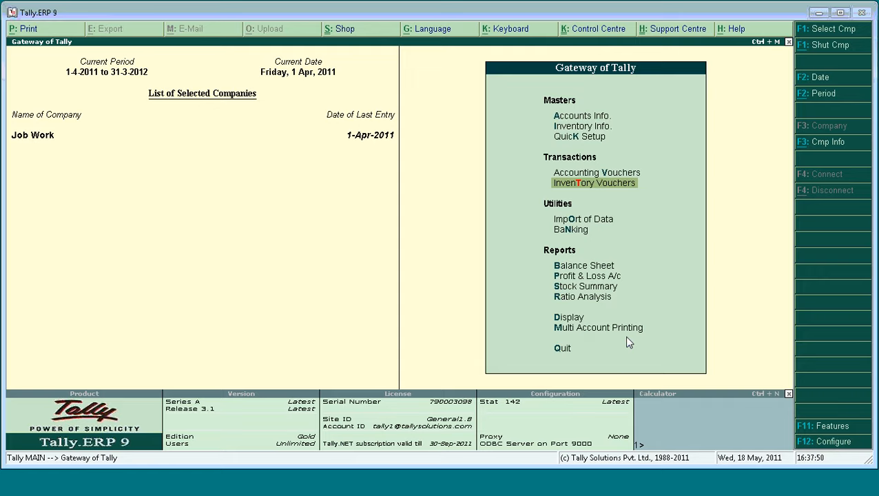
key("Return")
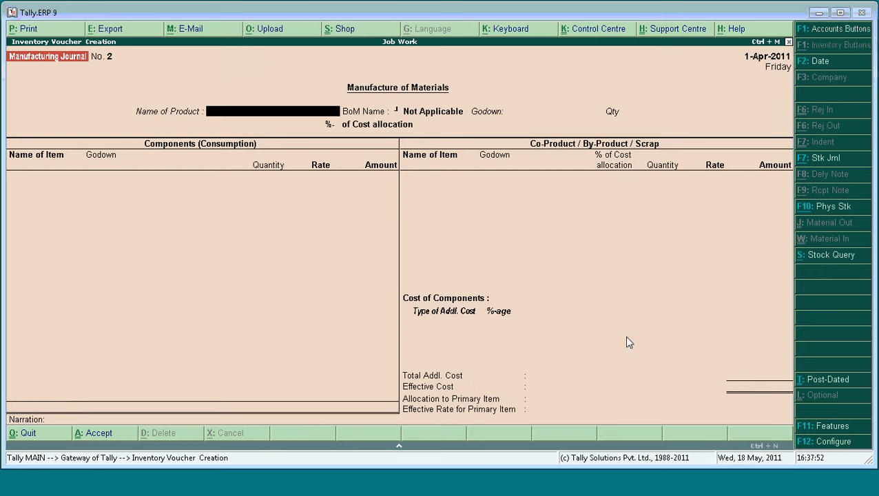
key("F7")
key("Return")
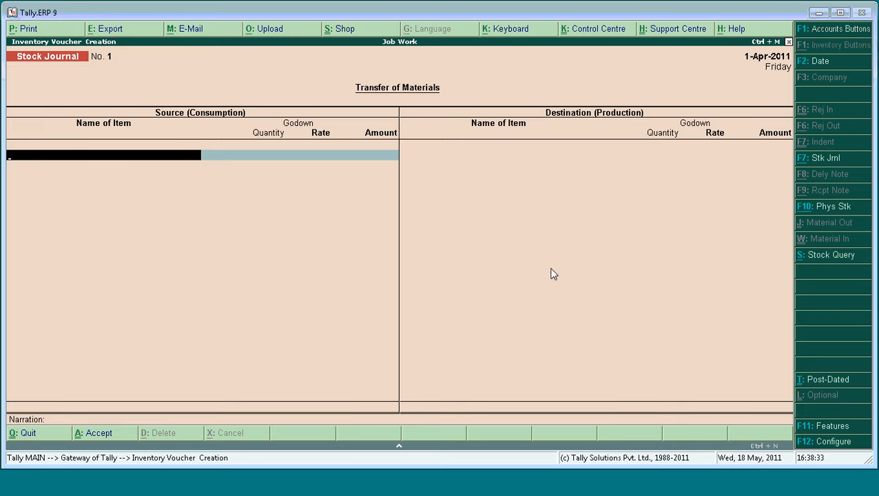
key("Escape")
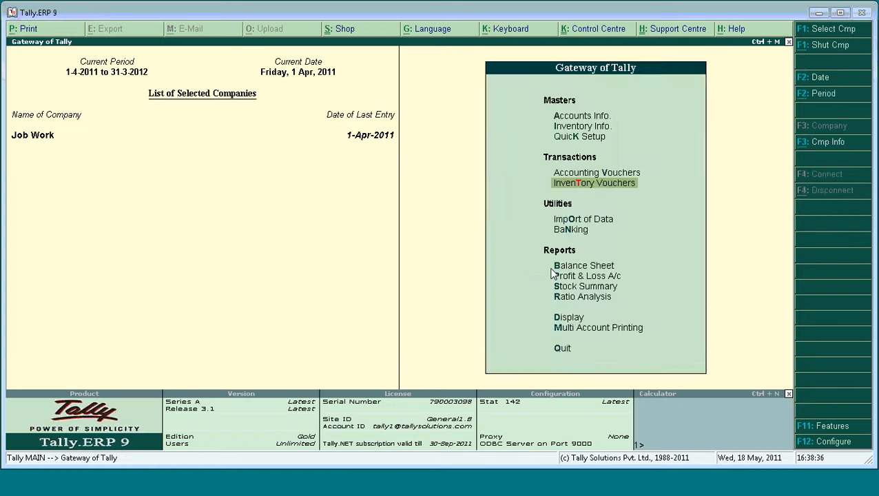
Set Use Material In/Out to Yes in the company's inventory features and save the change
key("F11")
key("Down")
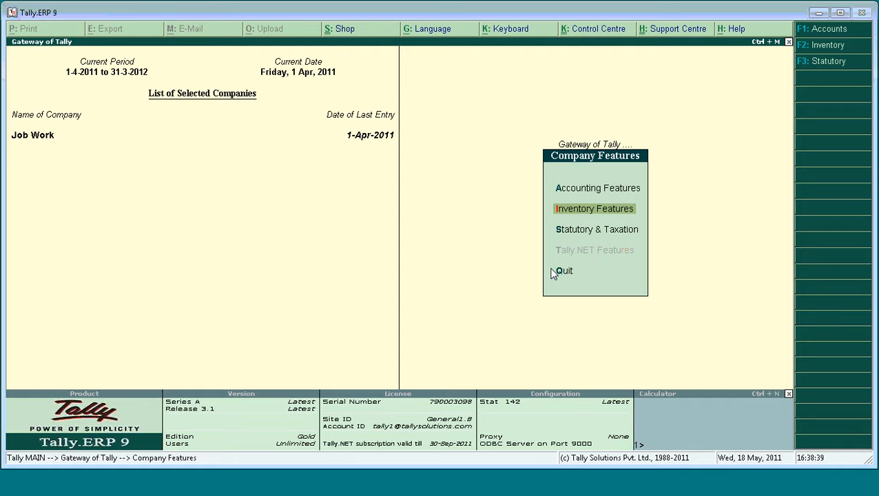
key("Return")
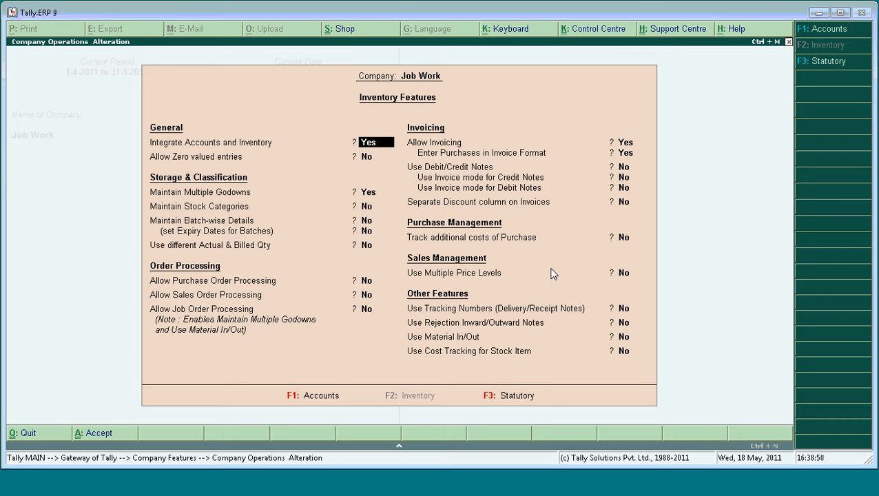
left_click(624, 337)
key("y")
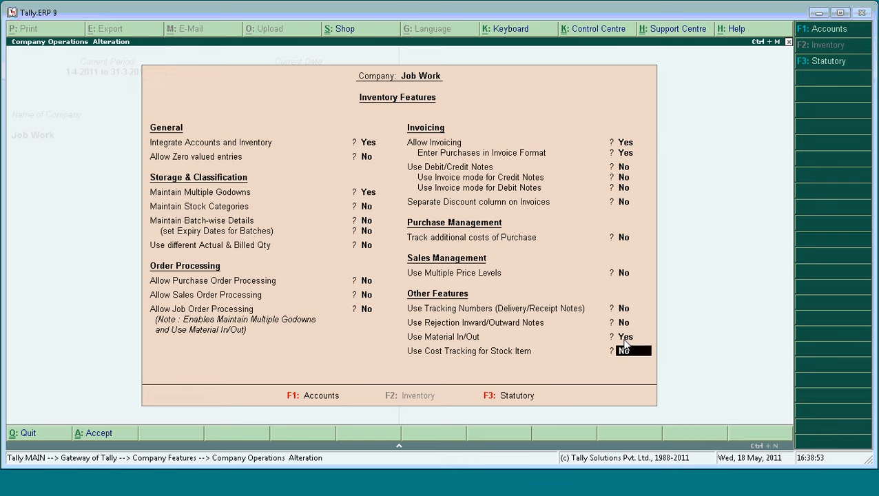
key("Return")
key("Return")
key("Escape")
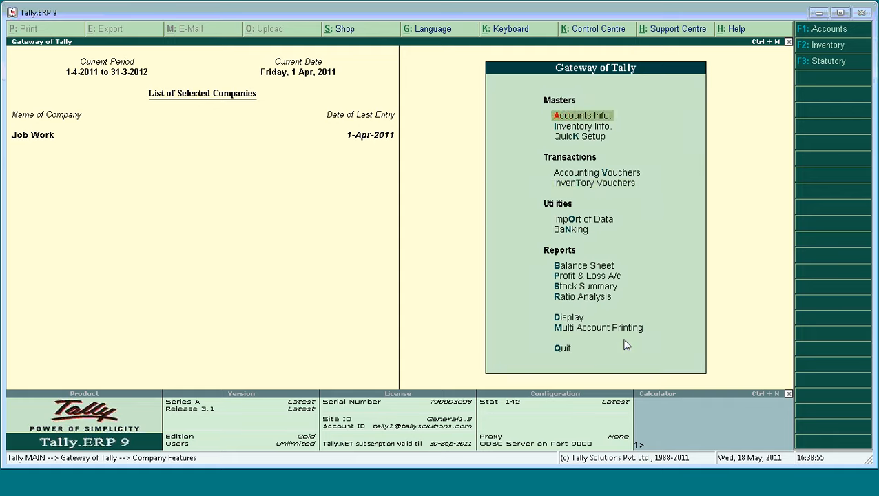
Open a Material Out inventory voucher to examine its party and destination godown fields, then leave it
key("Down")
key("Down")
key("Down")
key("Down")
key("Return")
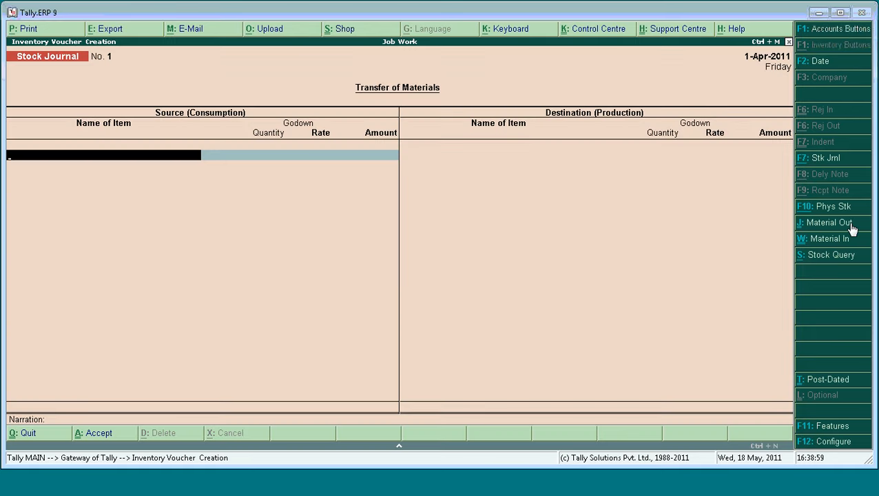
left_click(829, 223)
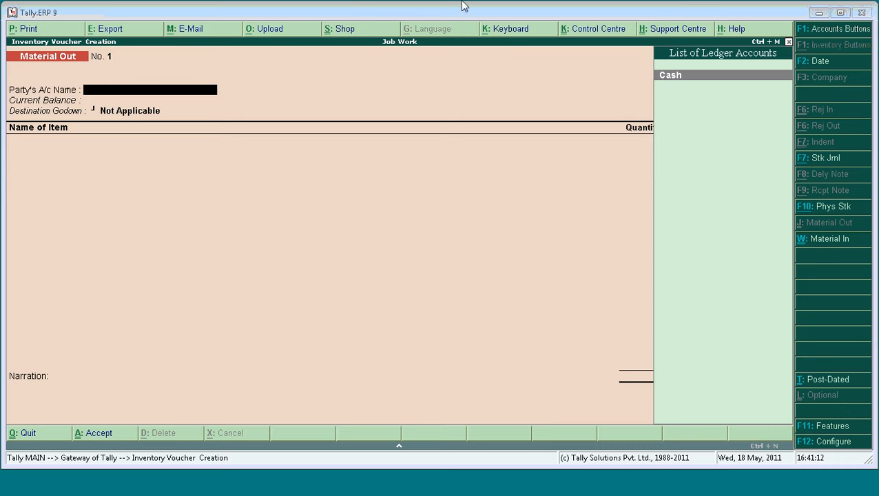
key("Escape")
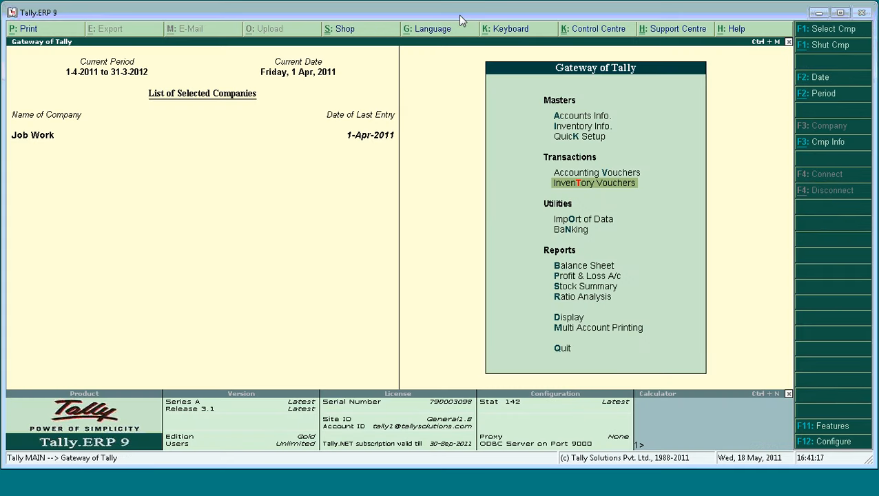
Set Allow Job Order Processing to Yes in the company's inventory features and save the change
key("ctrl+q")
key("ctrl+q")
key("F11")
key("Down")
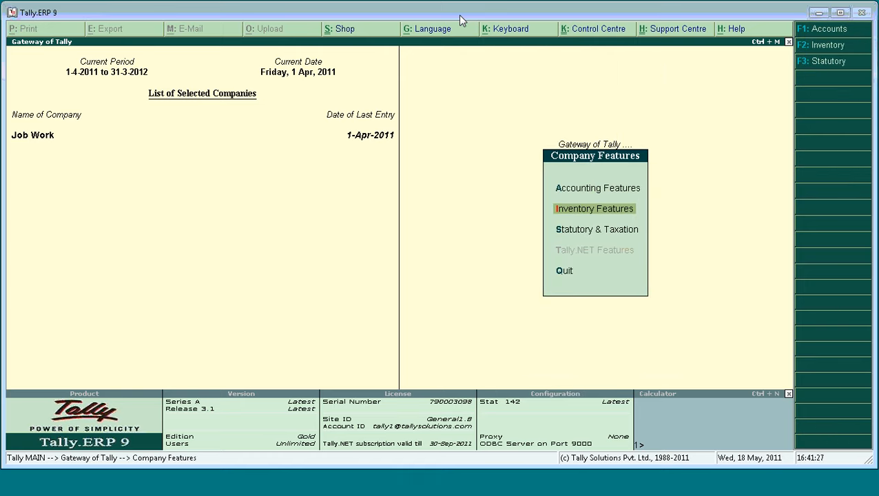
key("Return")
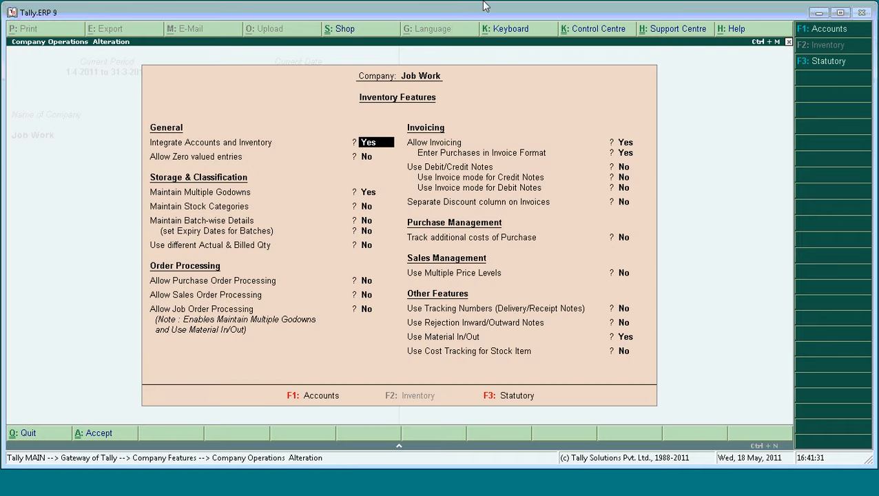
left_click(365, 309)
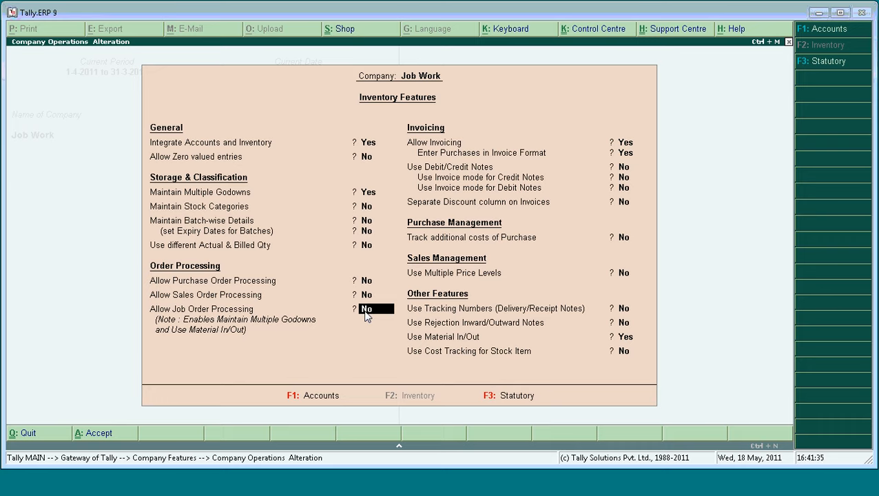
type("Y")
key("Return")
key("Return")
key("Return")
key("Return")
key("Return")
key("Return")
key("Return")
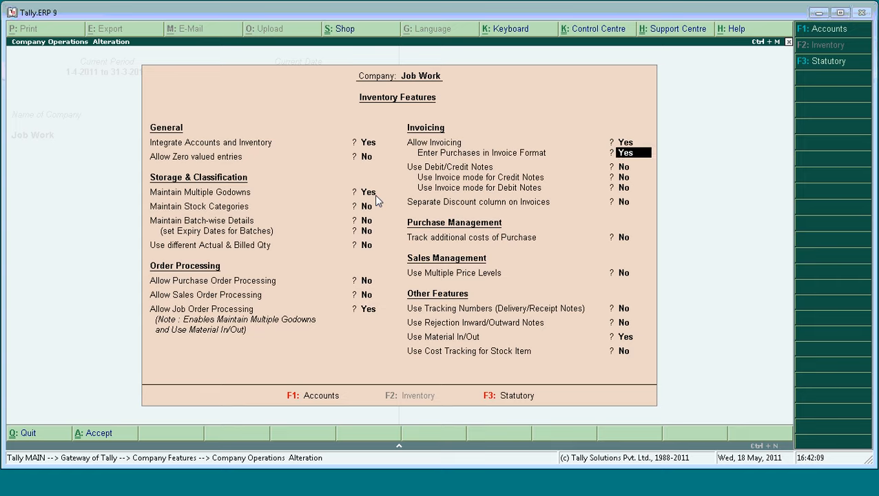
key("Return")
key("Return")
key("Return")
key("Return")
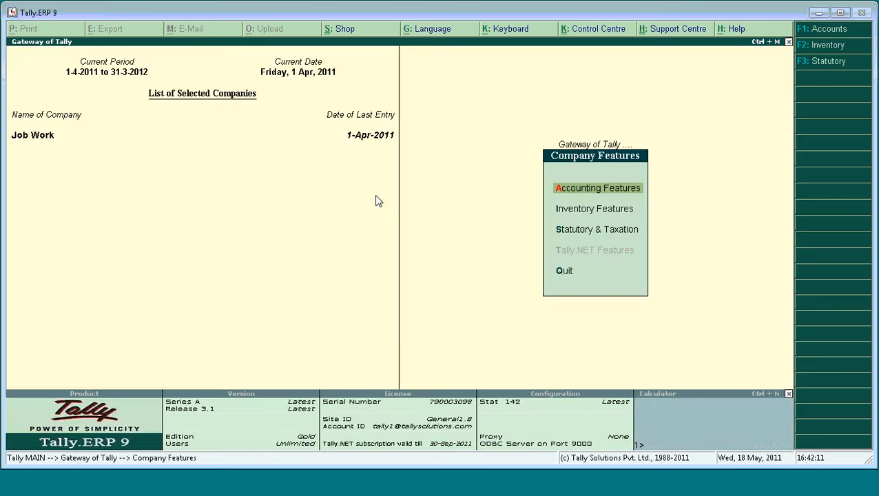
key("Escape")
Leave the company features and open the Material Out voucher type for alteration from the accounts masters
key("Down")
key("Up")
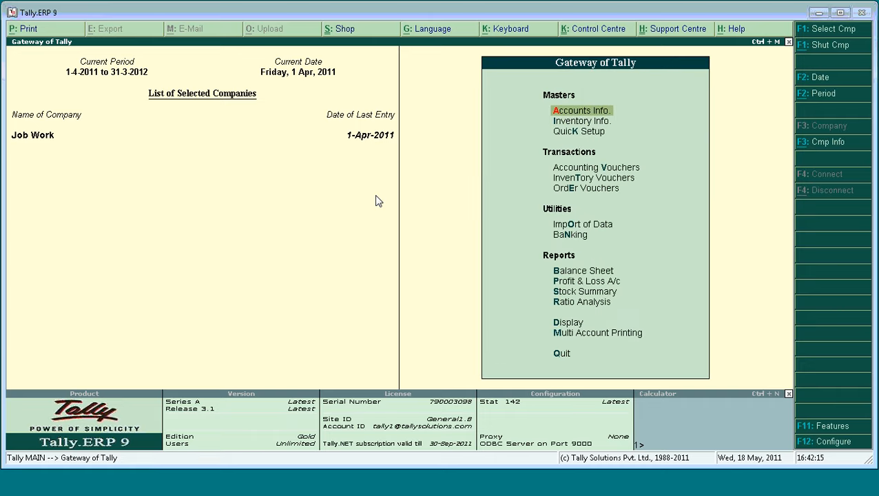
key("ctrl+q")
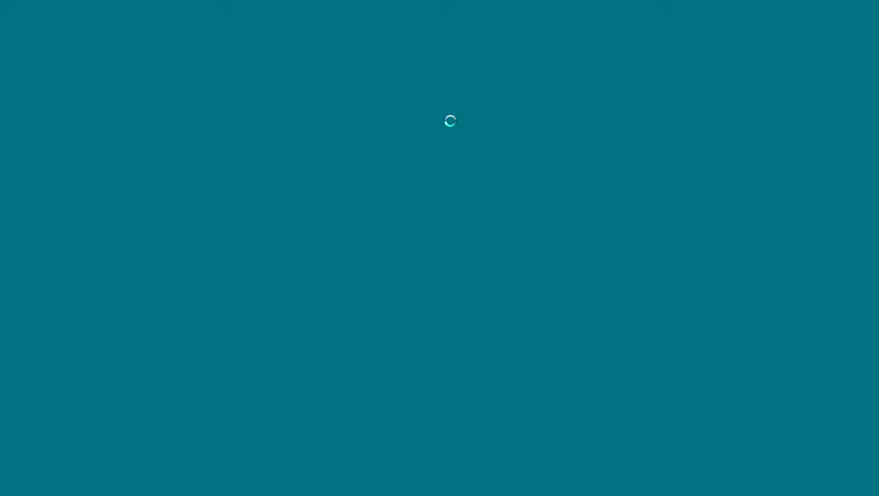
key("Return")
key("Down")
key("Down")
key("Down")
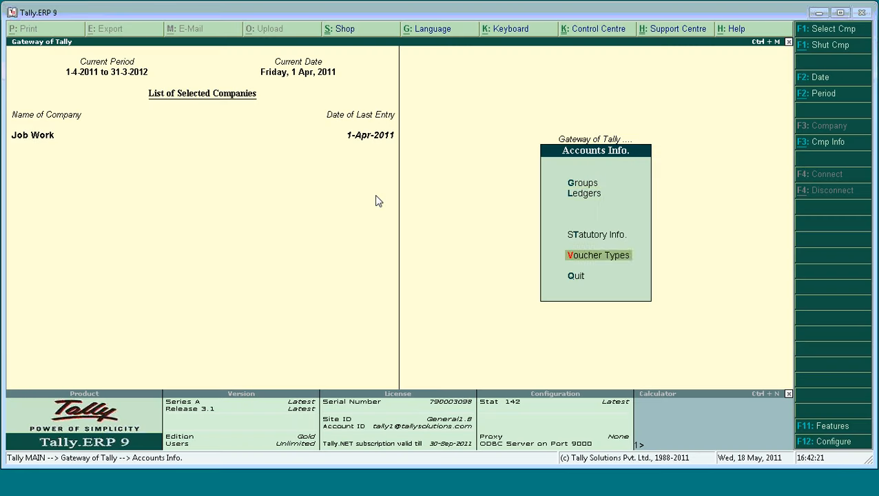
key("Return")
key("Down")
key("Down")
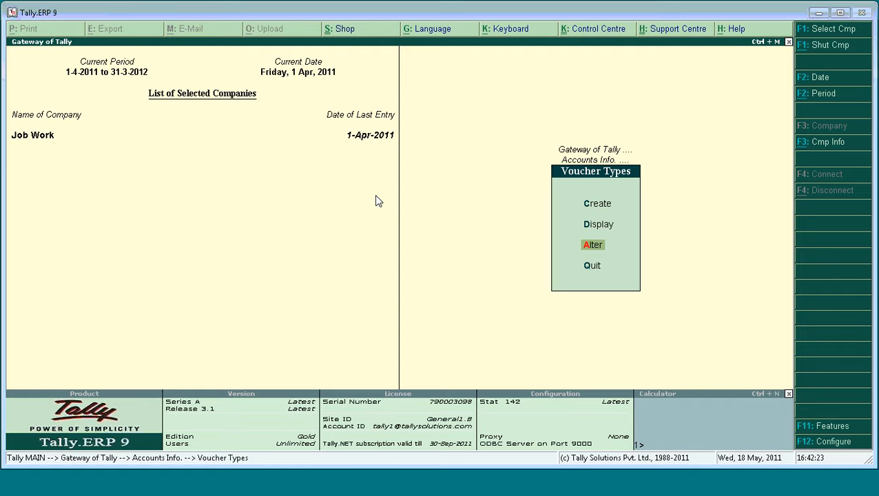
key("Return")
type("Mater")
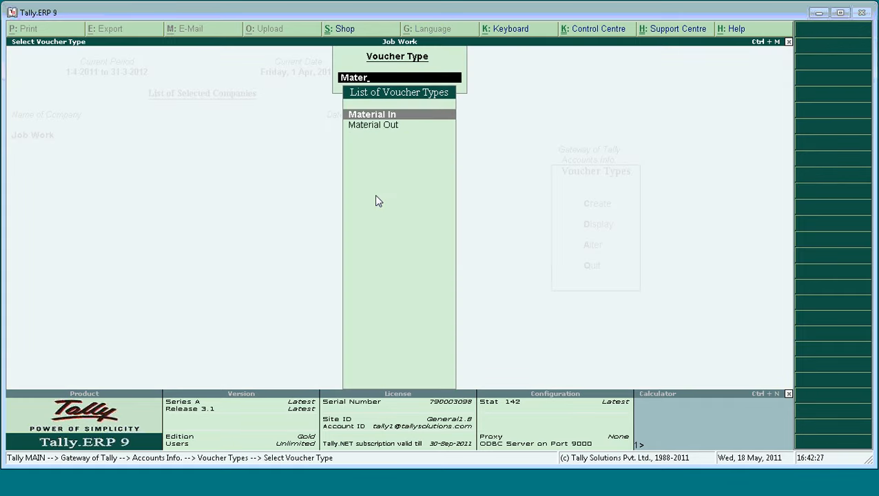
key("Down")
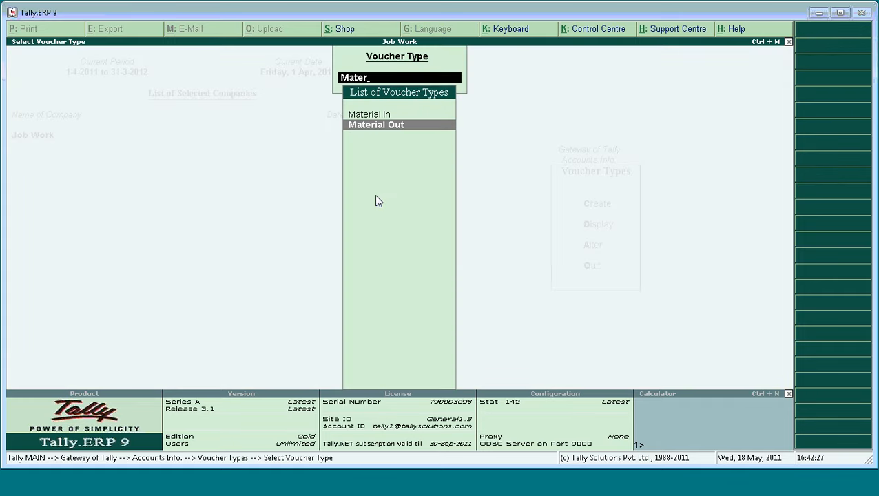
key("Return")
Set Use for Job Work to Yes in the Material Out voucher type, keeping its numbering and other general settings
key("Return")
key("Return")
key("Return")
key("Return")
key("Return")
key("Return")
key("Return")
key("Return")
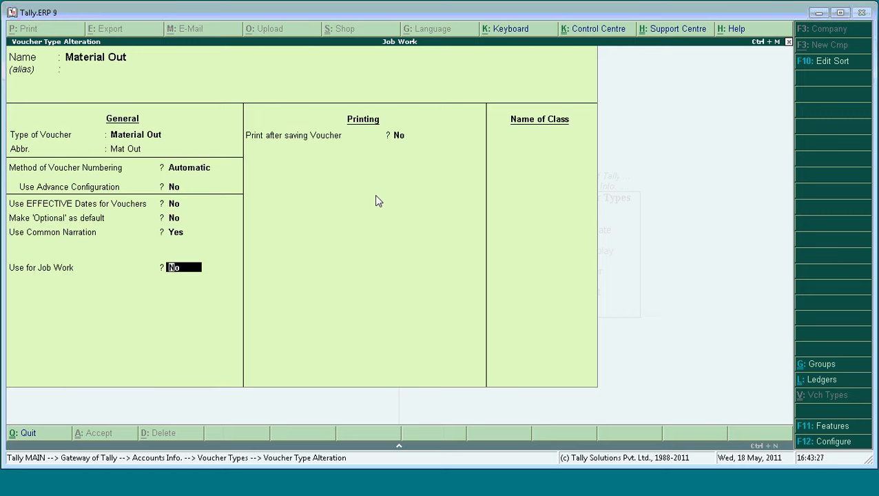
type("y")
key("Return")
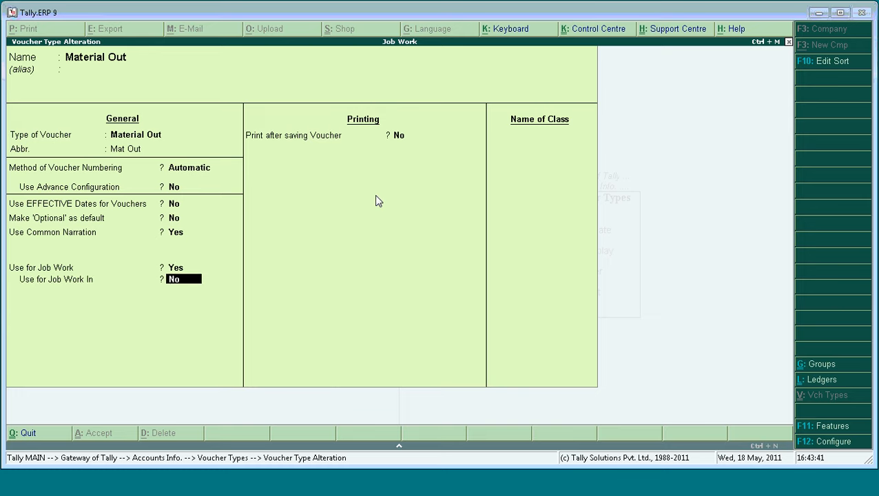
Keep Use for Job Work In at No and save the Material Out voucher type
type("y")
key("BackSpace")
key("BackSpace")
key("Return")
key("Return")
key("Up")
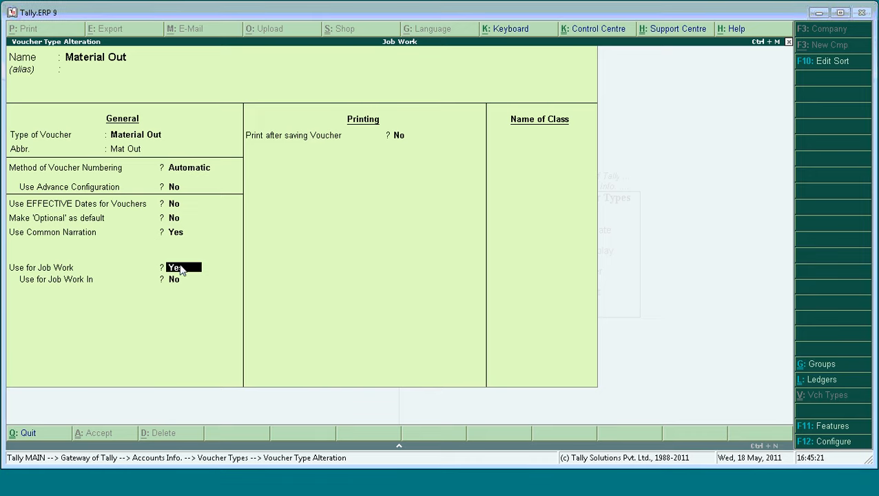
key("Return")
key("Return")
key("Return")
key("Return")
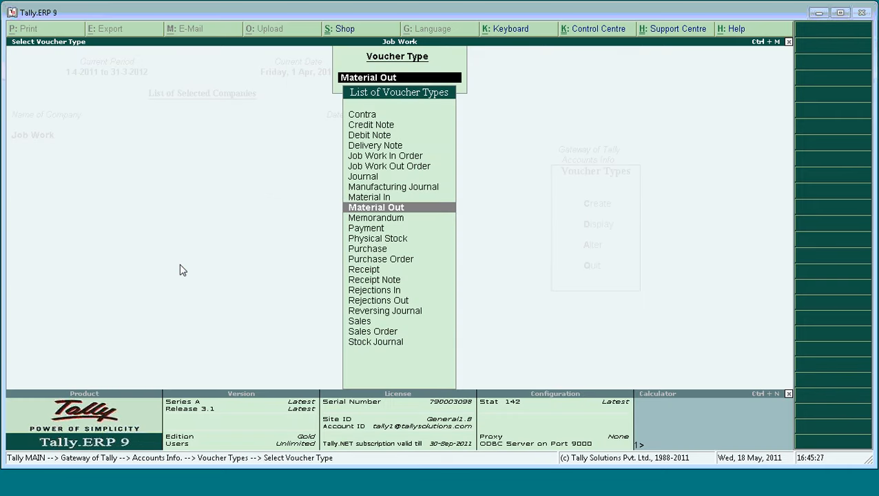
Open the Material In voucher type for alteration and set Use for Job Work to Yes, keeping Use for Job Work In at No
type("Mater")
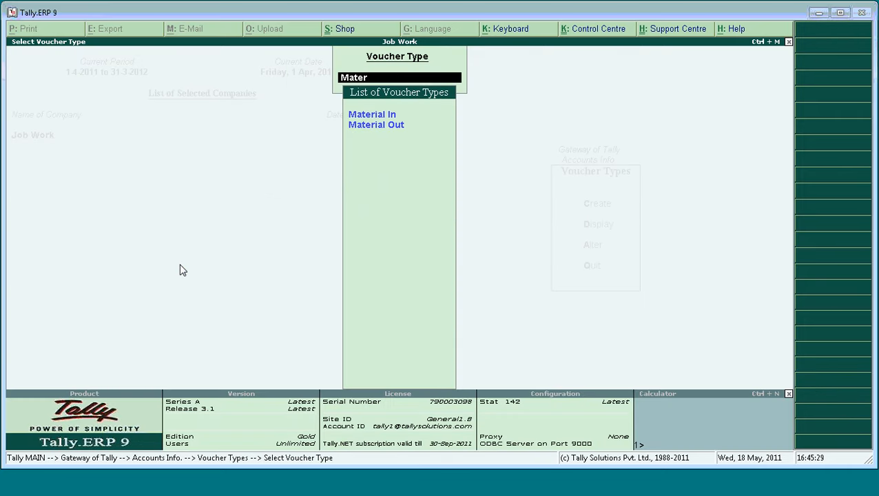
key("Return")
key("Return")
key("Return")
key("Return")
key("Return")
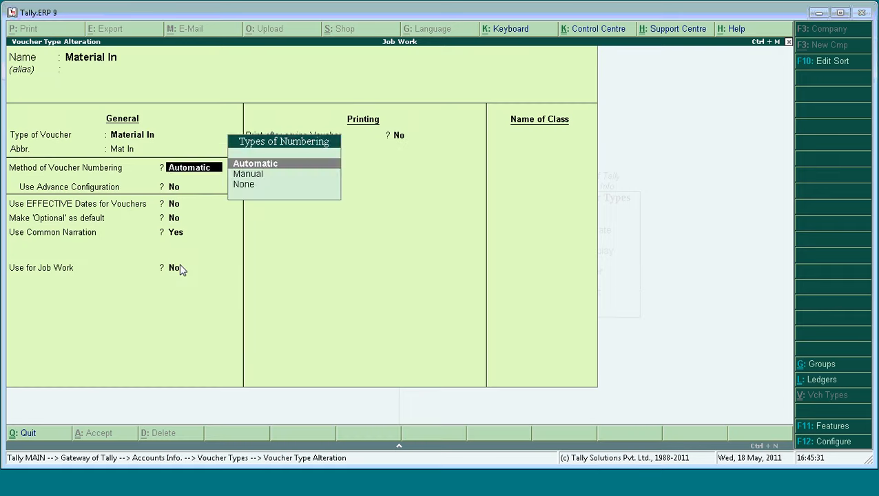
key("Return")
key("Return")
key("Return")
key("Return")
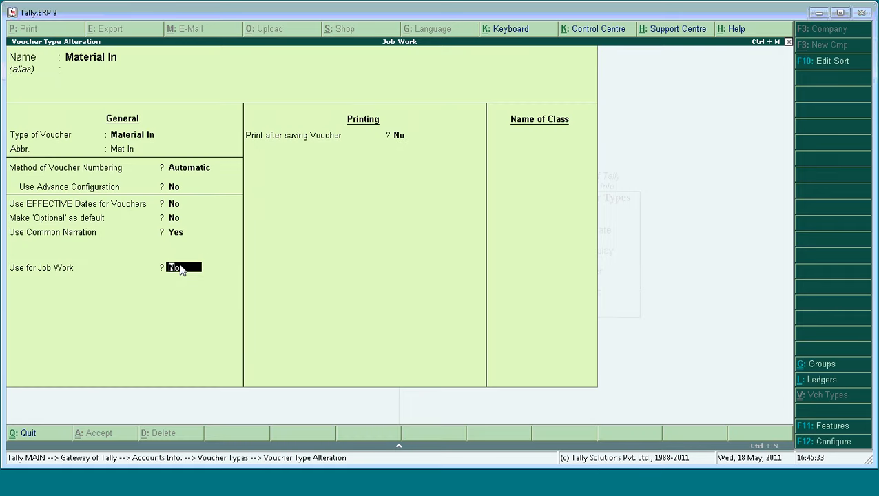
key("y")
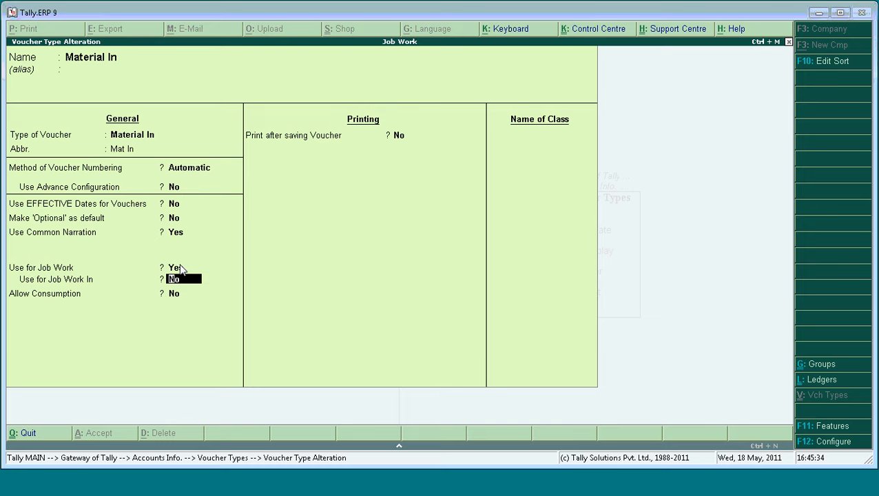
key("Return")
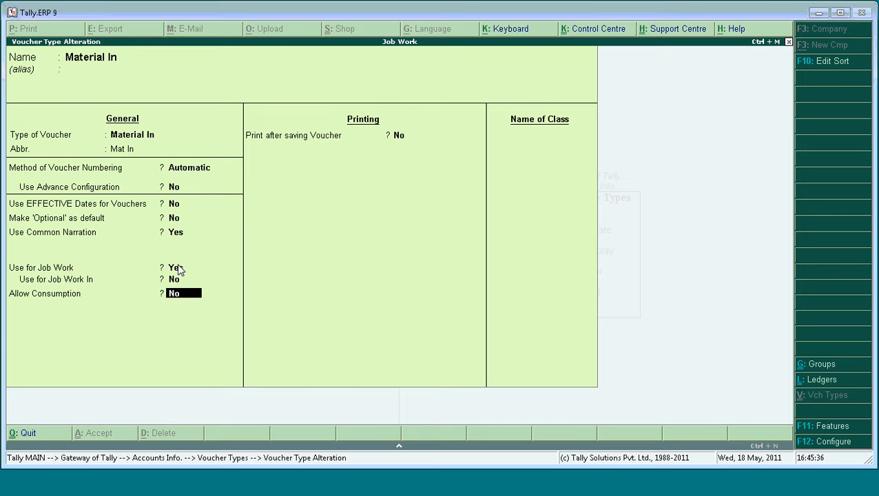
Enable Allow Consumption for the Material In voucher type, save it and return to the Gateway of Tally
type("y")
key("Return")
key("Return")
key("Return")
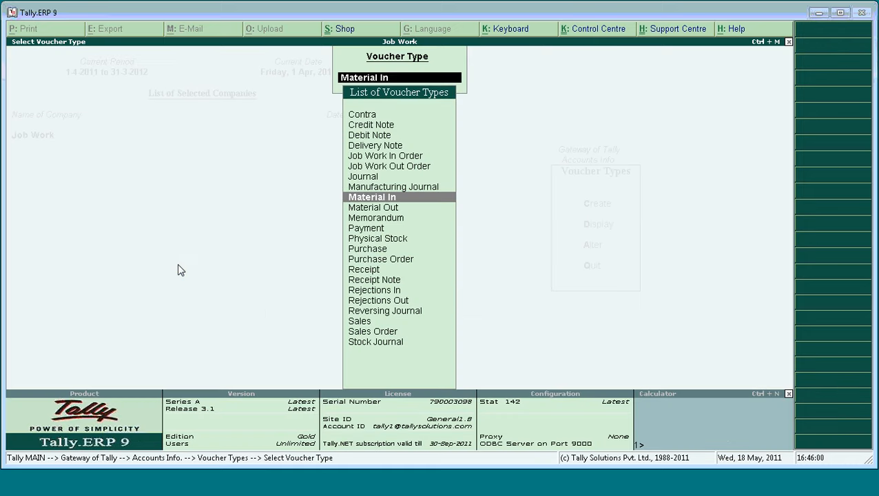
key("Escape")
key("Escape")
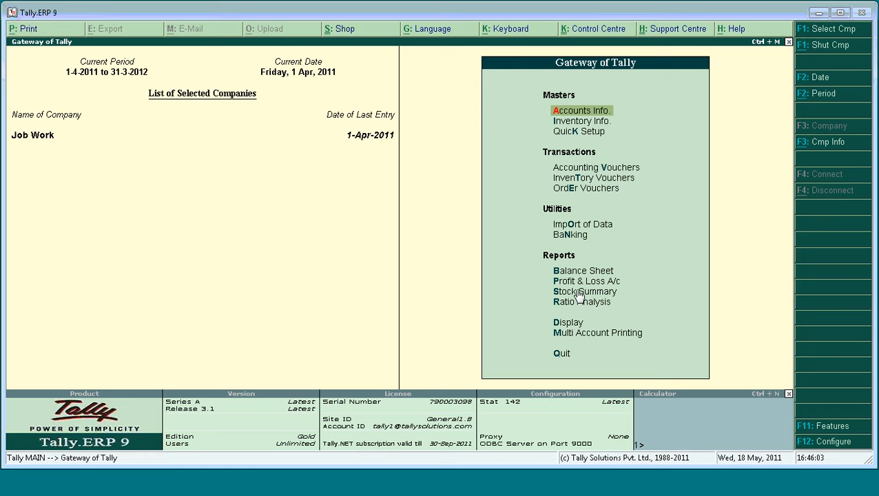
Open order voucher entry and start a Job Work Out Order, checking the Job Work In Order variant on the way
key("Down")
key("Down")
key("Down")
key("Down")
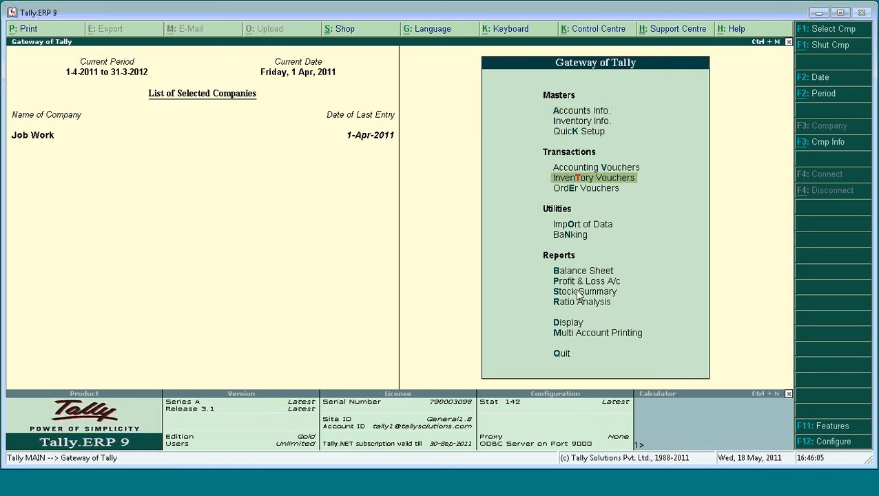
key("Down")
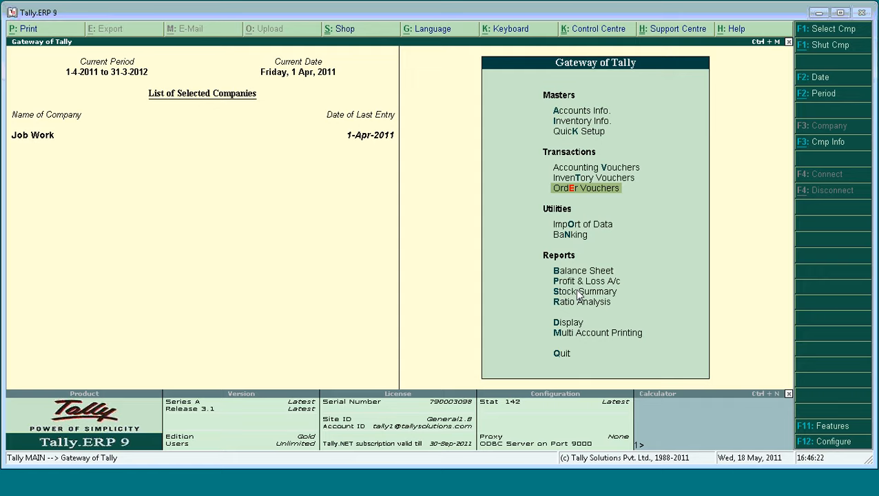
key("Return")
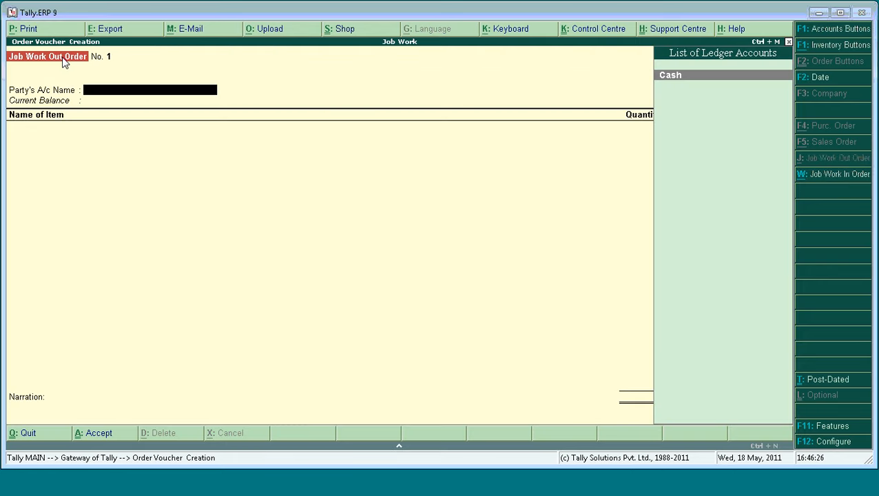
left_click(840, 174)
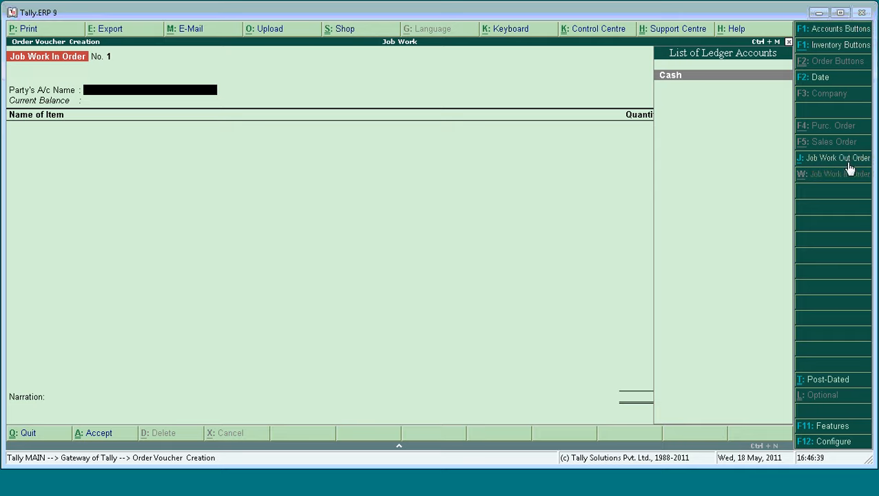
left_click(848, 162)
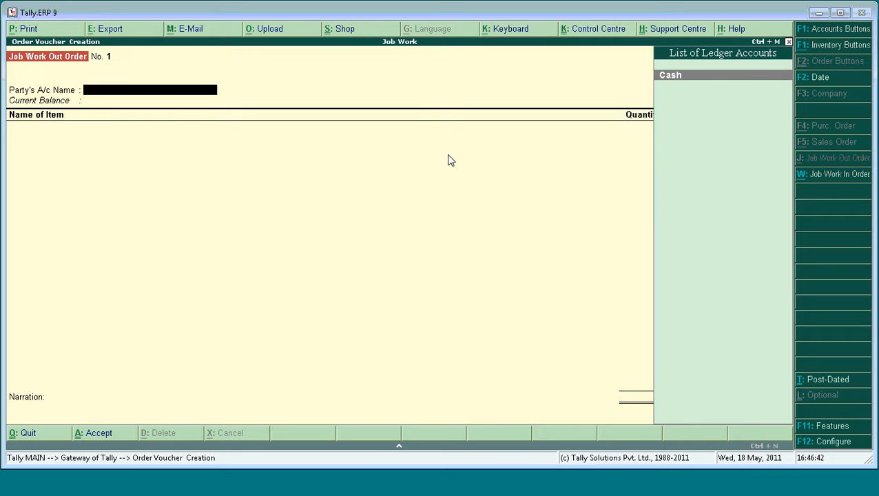
Create a ledger named Job Worker under Sundry Creditors and use it as the order's party account
key("alt+c")
type("Job Worker")
key("Return")
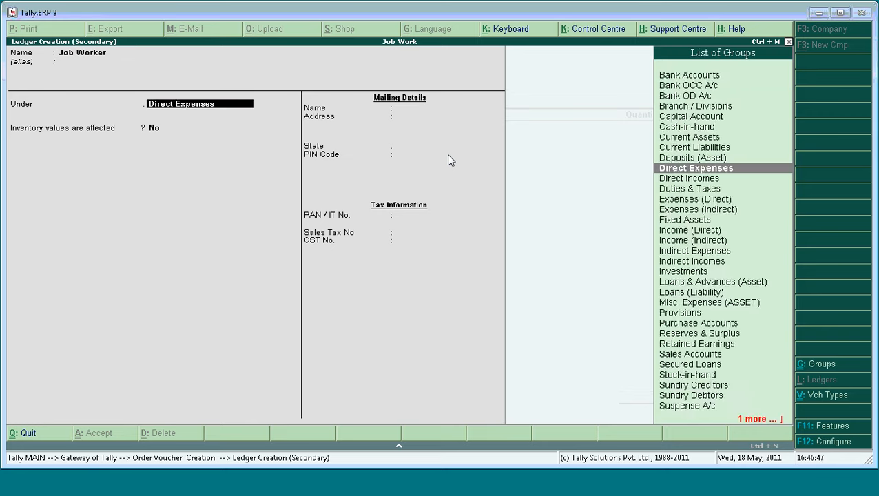
type("Su")
key("Down")
key("Up")
key("Return")
key("Return")
key("Return")
key("Return")
key("Return")
key("Return")
key("Return")
key("Return")
key("Return")
key("Return")
key("Return")
key("Return")
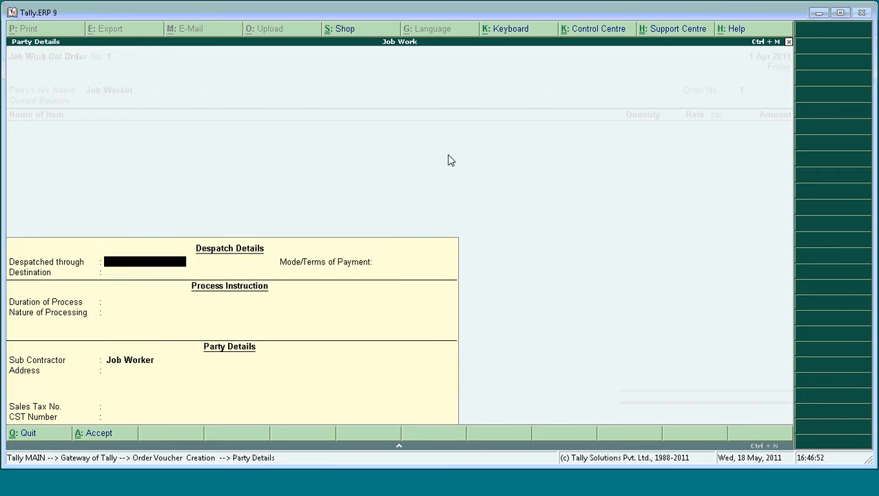
Fill in the process instructions with a duration of 45 days and the nature "Polishing, melting other process", leaving the other party details as they are
key("Return")
key("Return")
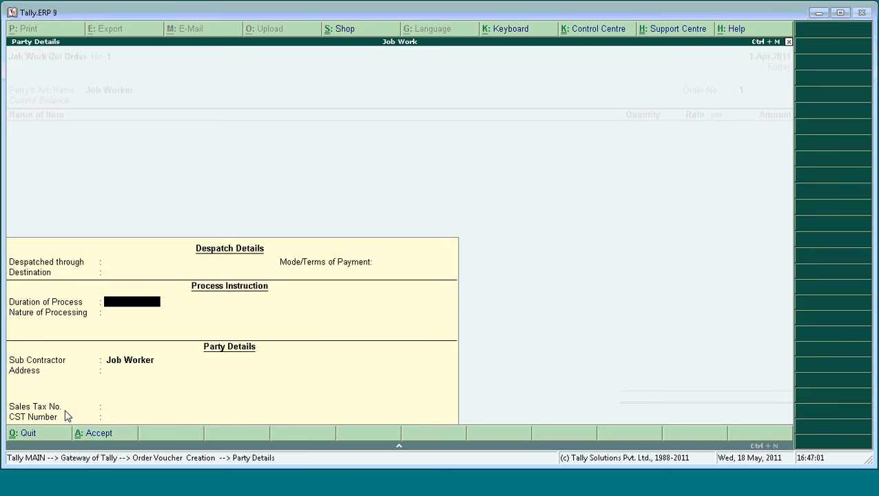
type("45")
key("Return")
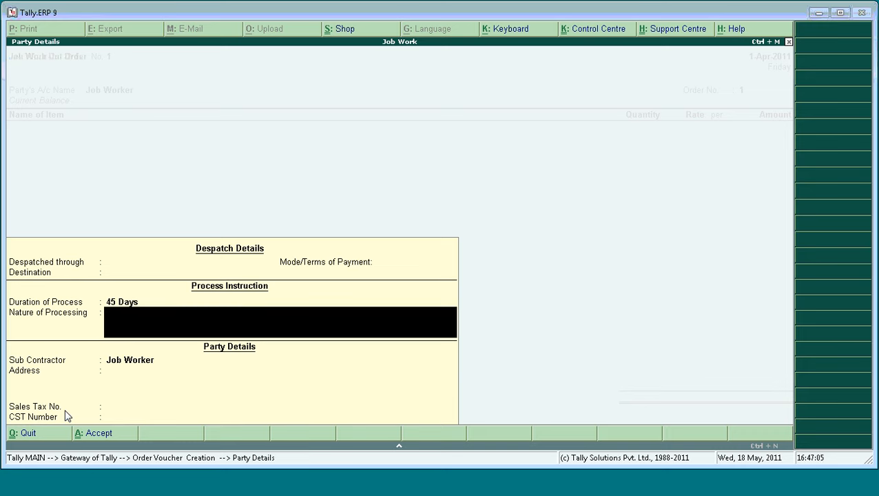
type("Polishing, melting")
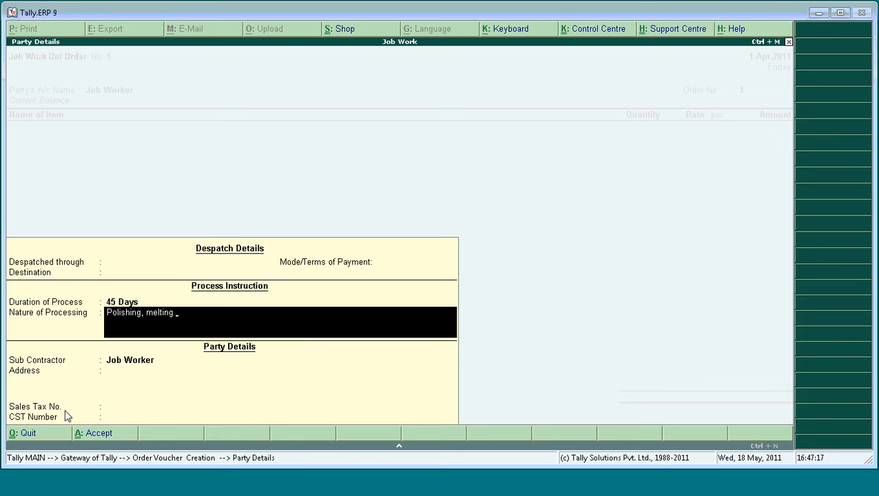
type("other process")
key("Return")
key("Return")
key("Return")
key("Return")
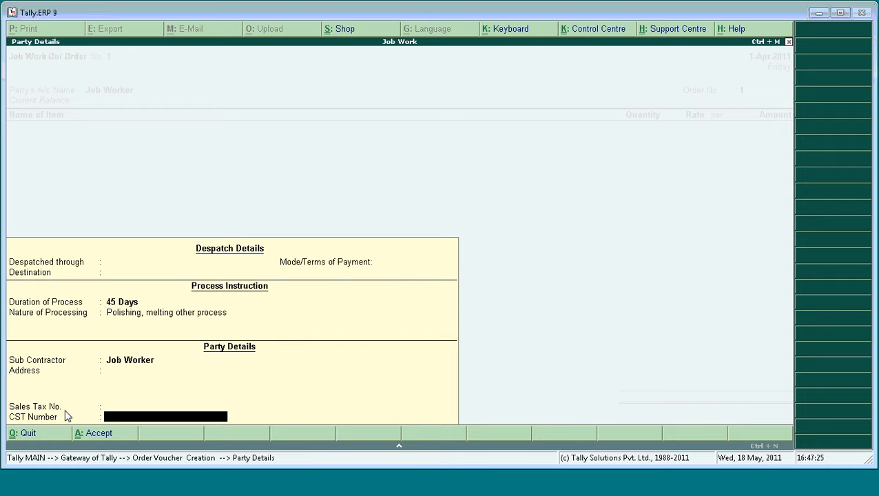
key("Return")
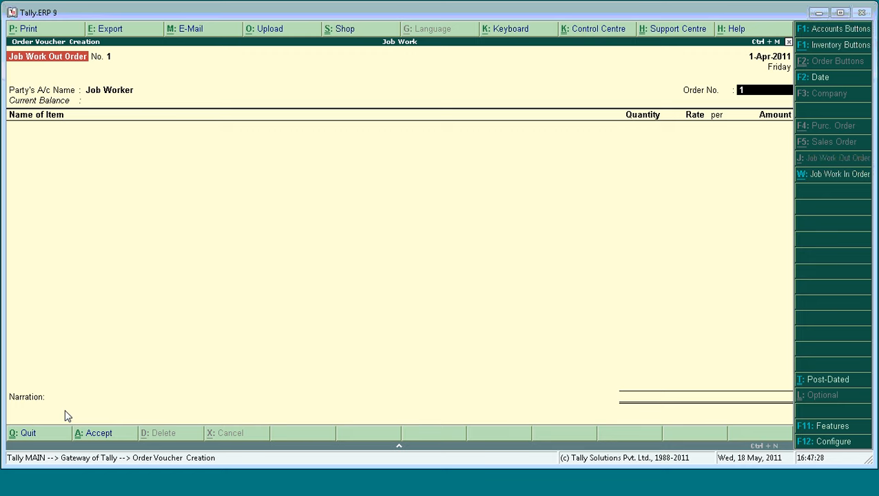
Set the order number to JW001 and add Bottle as the item to order
type("JW001")
key("Return")
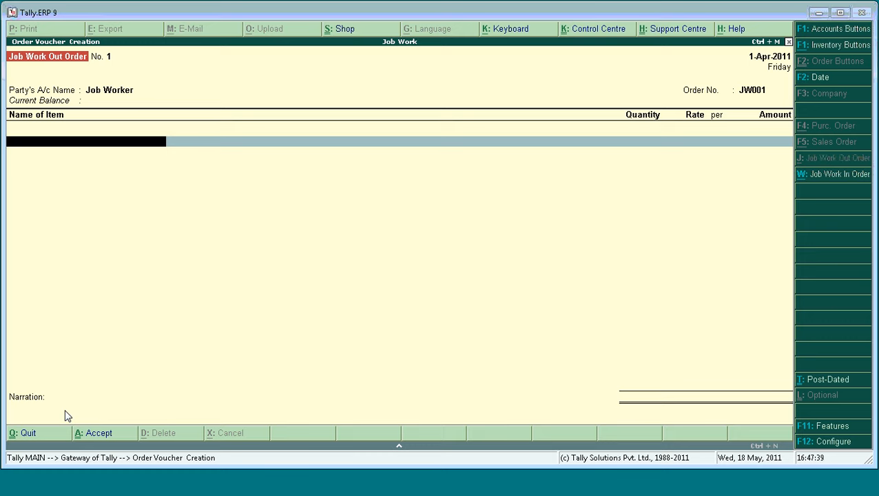
type("B")
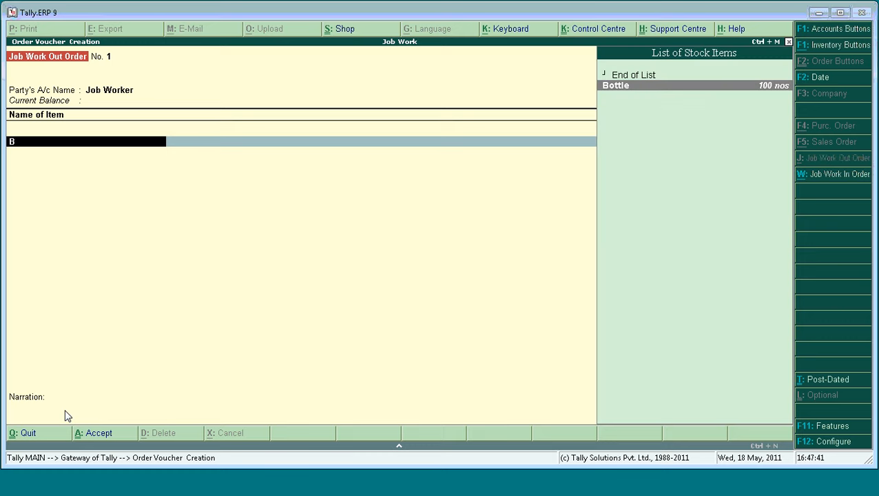
type("ot")
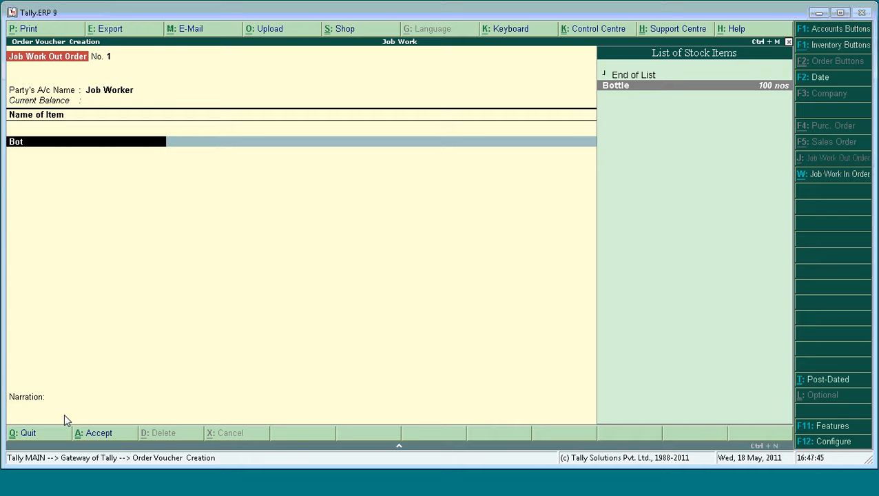
key("Return")
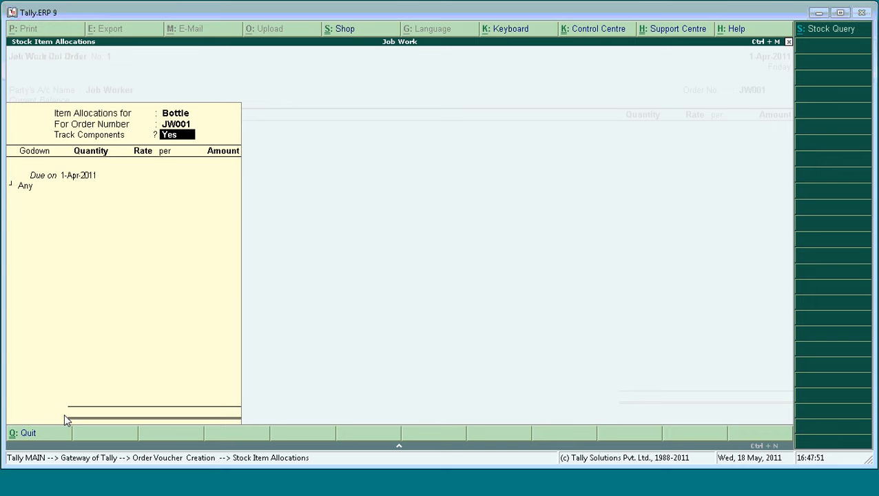
Allocate 1,000 nos of Bottle with component tracking on, due 1-Apr-2011, for any godown
key("Return")
key("Return")
key("Return")
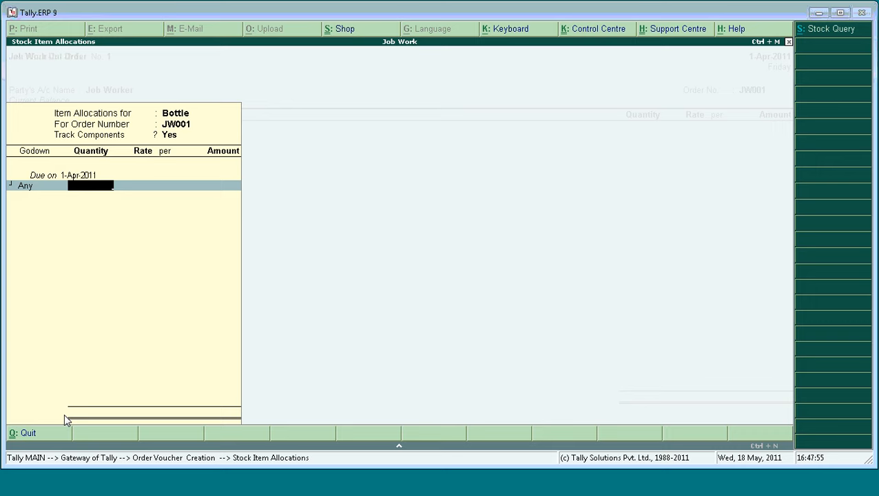
type("1000")
key("Return")
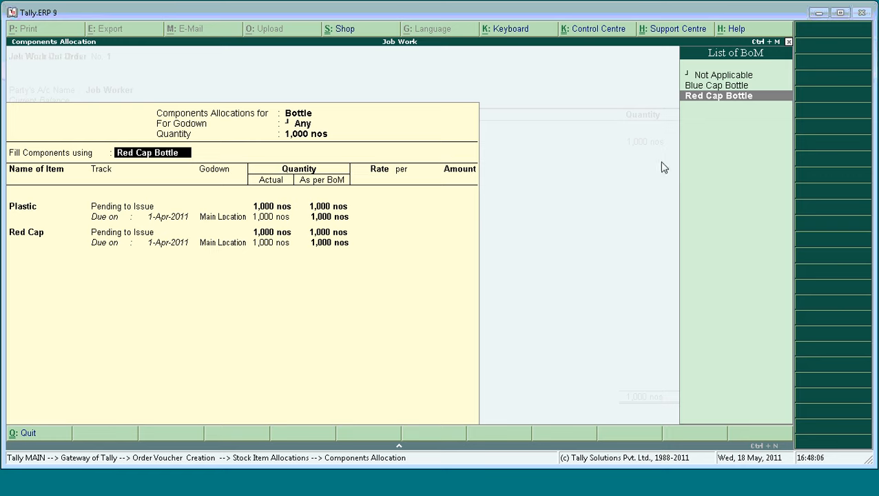
Fill the Bottle components using the Blue Cap Bottle bill of materials and review the tracking type of Plastic
left_click(742, 86)
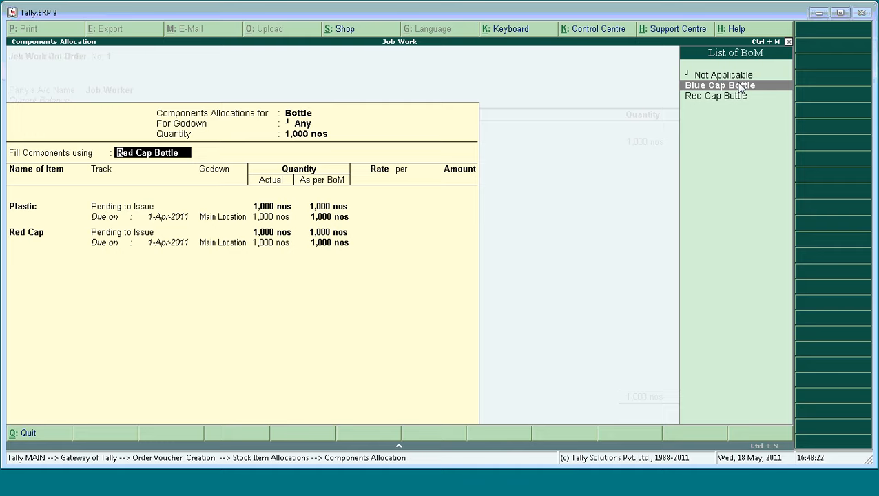
key("Return")
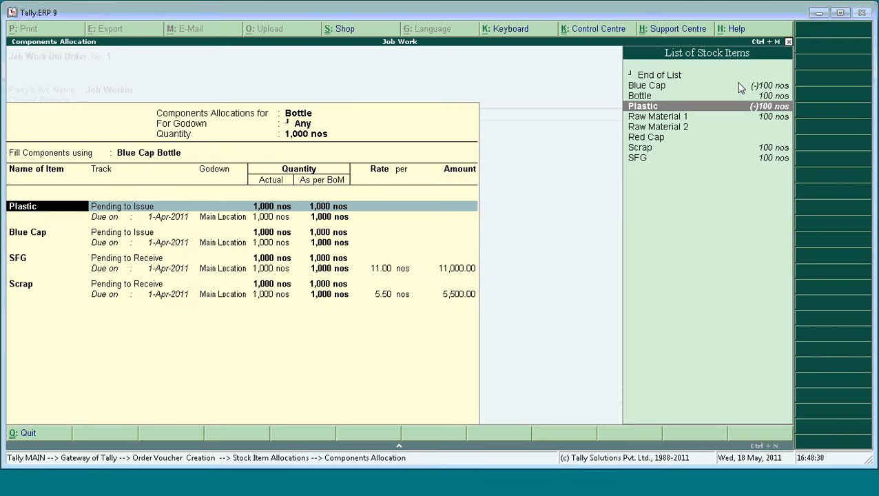
key("Return")
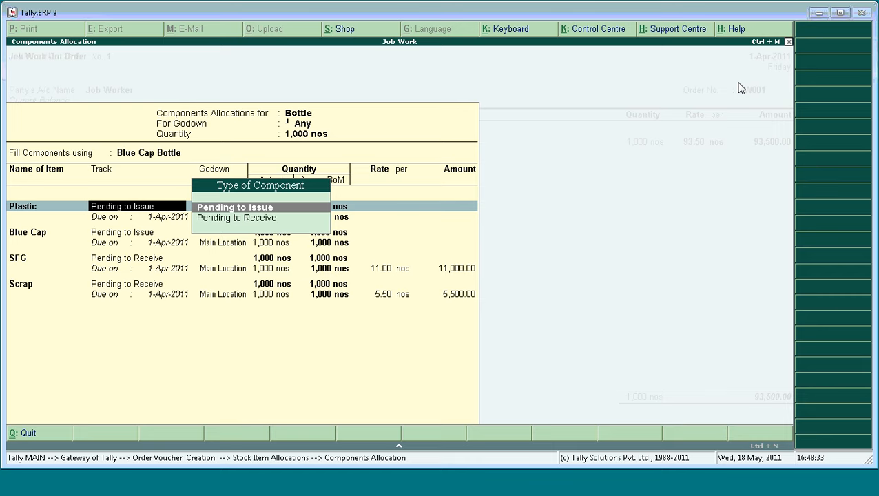
key("Return")
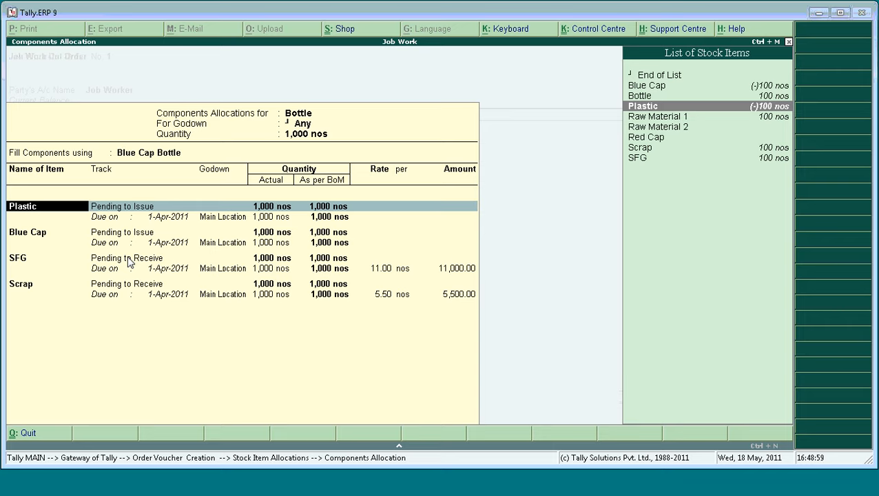
Accept Plastic as Pending to Issue from Main Location and set its rate to 60 per nos
key("Return")
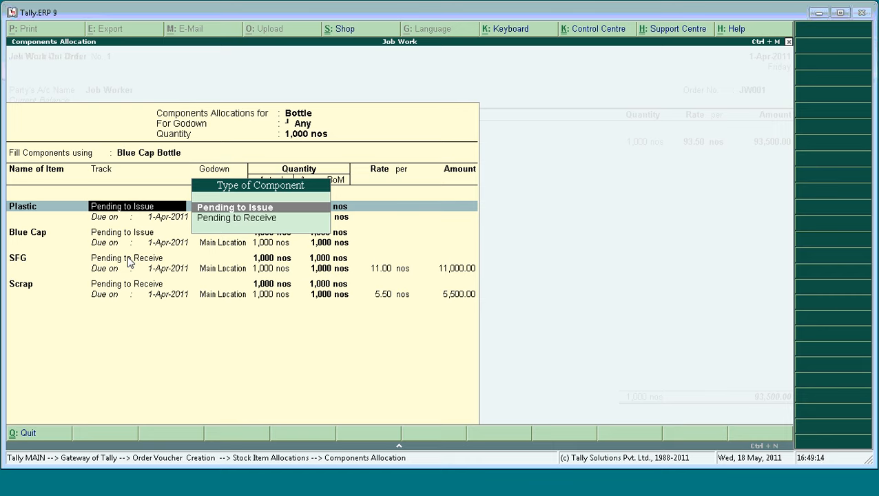
key("Return")
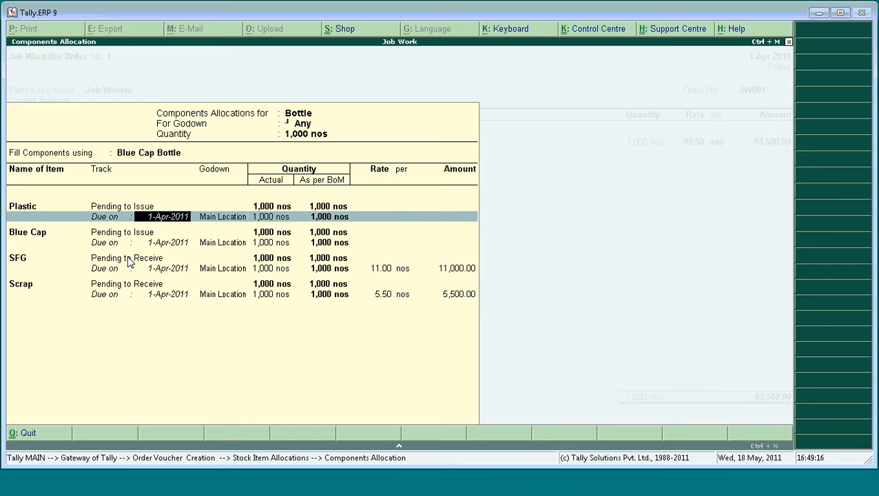
key("Return")
key("Return")
key("Return")
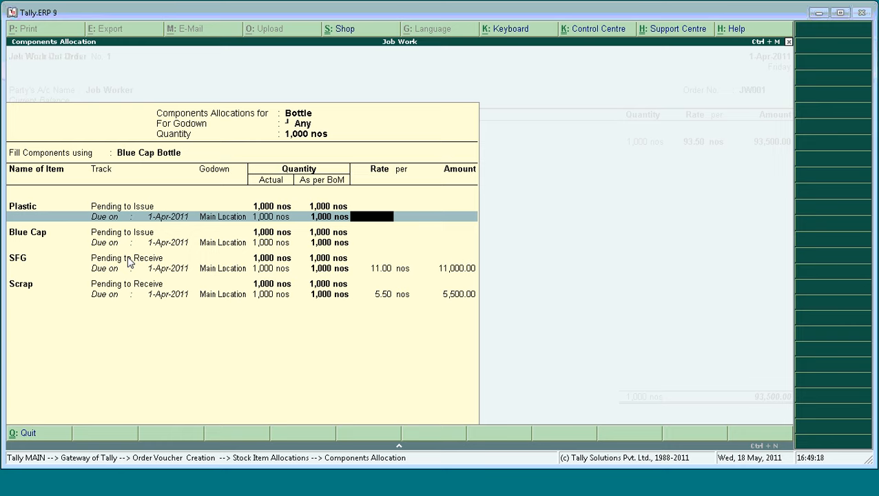
type("60")
key("Return")
key("Return")
key("Return")
Accept Blue Cap as Pending to Issue from Main Location and set its rate to 40 per nos
key("Return")
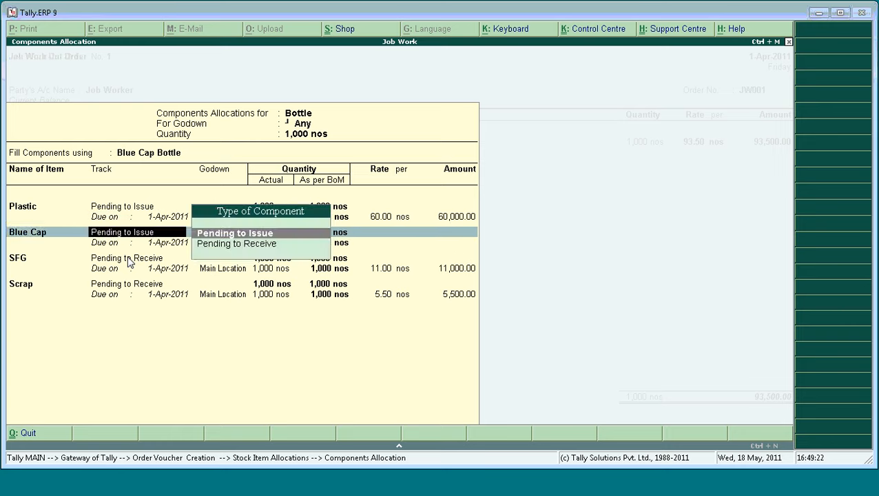
key("Return")
key("Return")
key("Return")
key("Return")
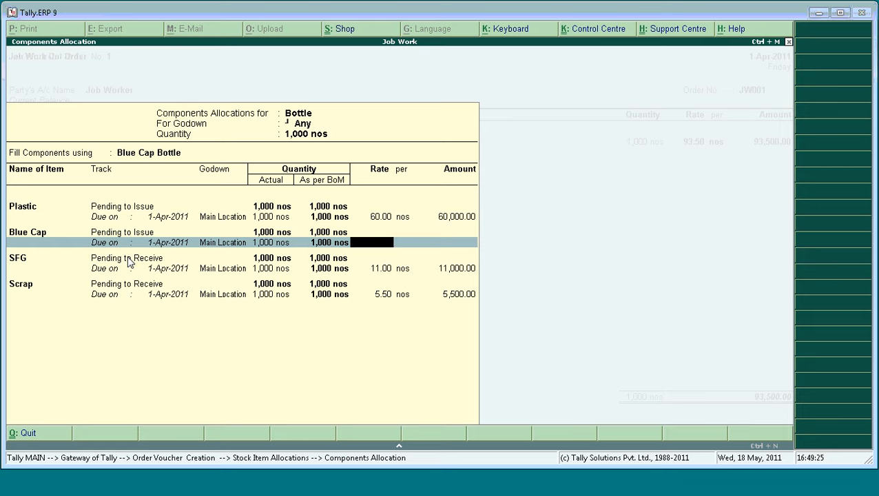
type("40")
key("Return")
key("Return")
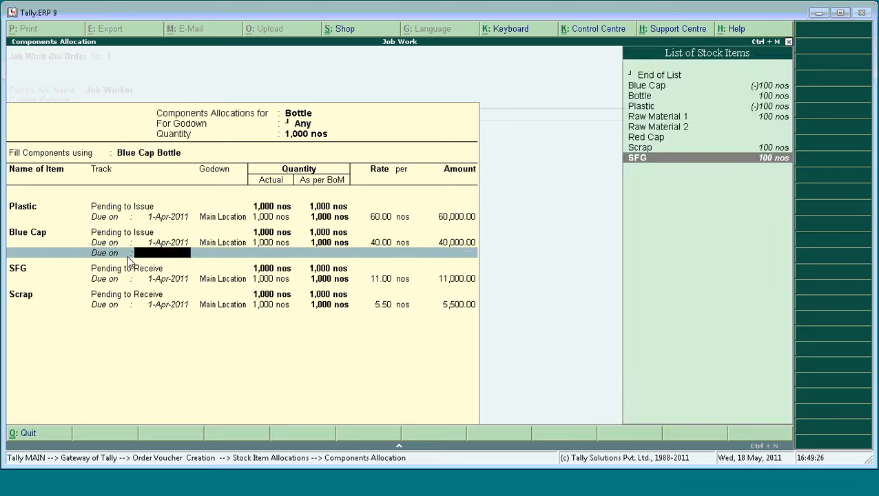
key("Return")
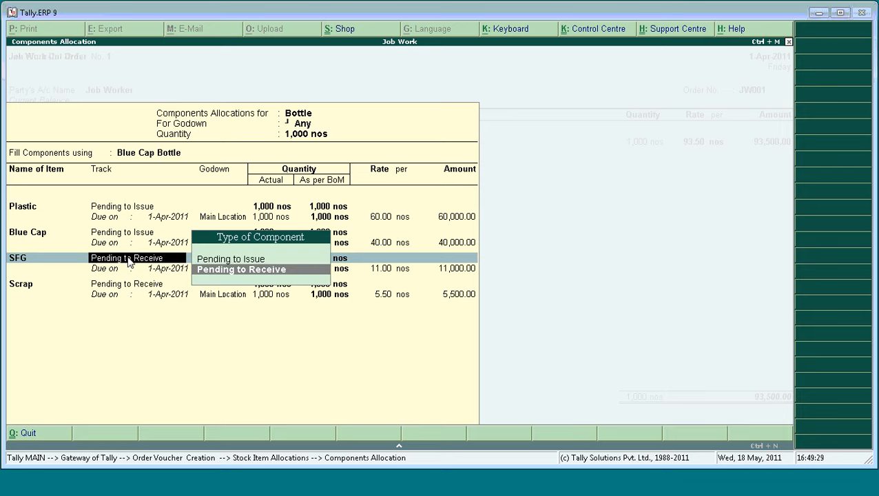
Accept the SFG and Scrap lines as Pending to Receive with their default values and complete the components allocation
key("Return")
key("Return")
key("Return")
key("Return")
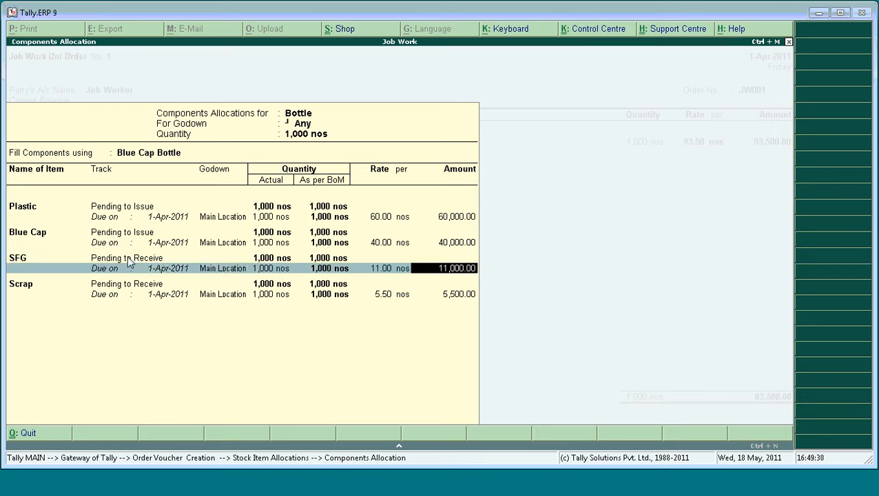
key("Return")
key("Return")
key("Return")
key("Return")
key("Return")
key("Return")
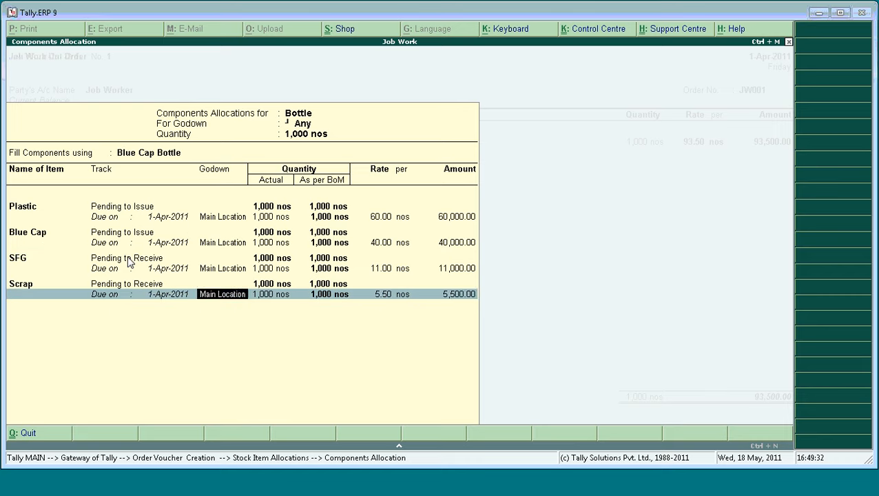
key("Return")
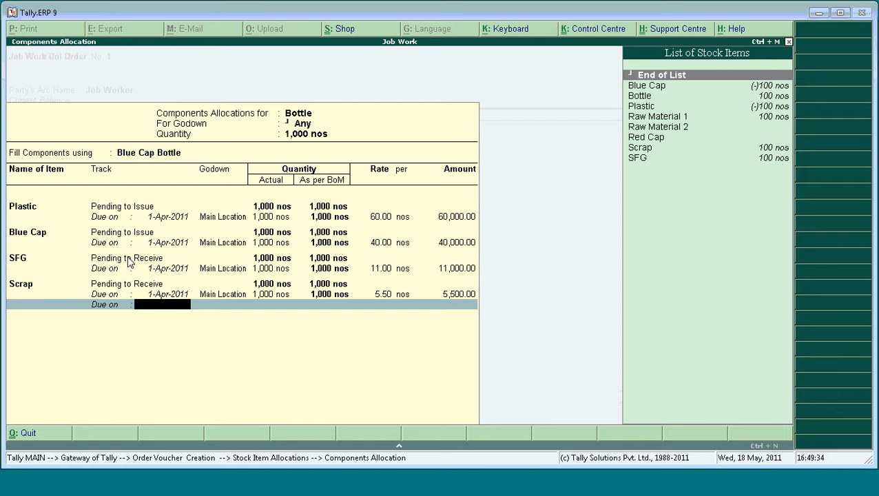
key("Return")
key("Return")
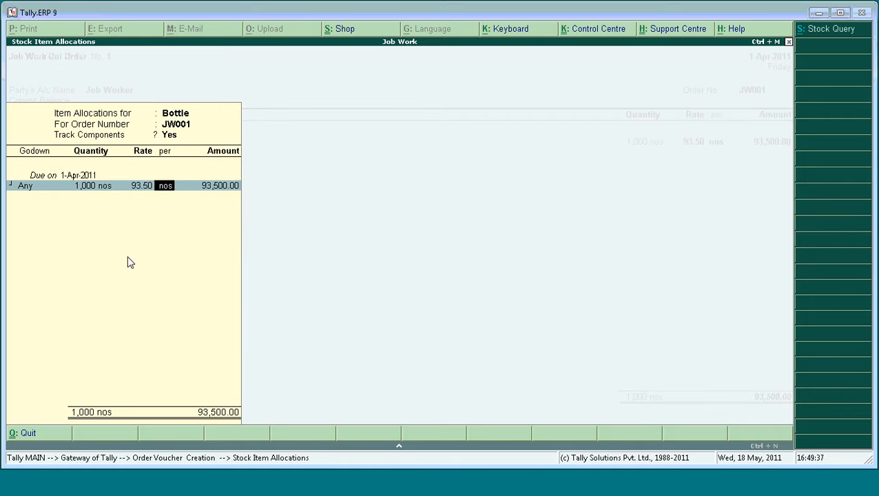
Accept the Bottle allocation of 1,000 nos at rate 93.50 per nos and end its due-date lines
key("Return")
key("BackSpace")
key("BackSpace")
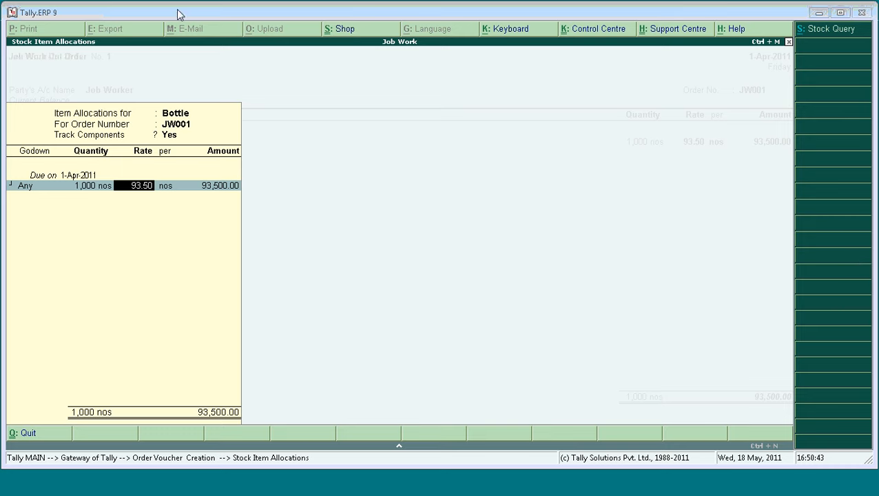
key("Return")
key("Return")
key("Return")
key("Return")
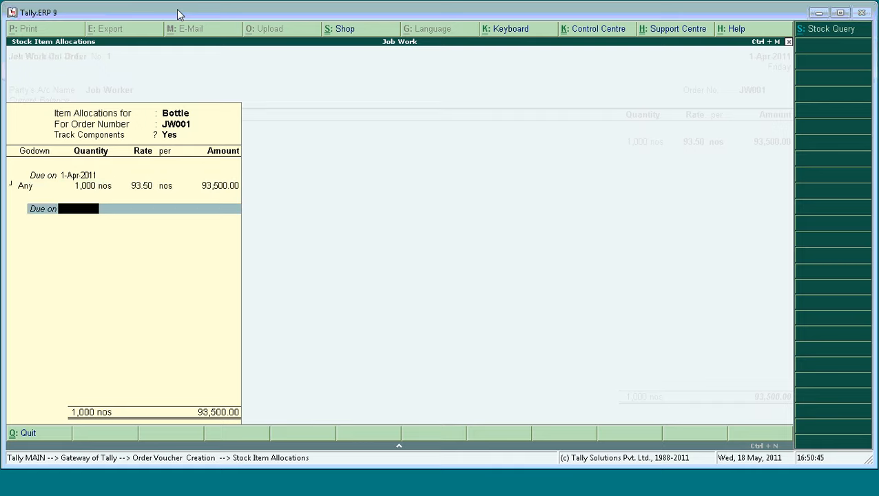
key("Return")
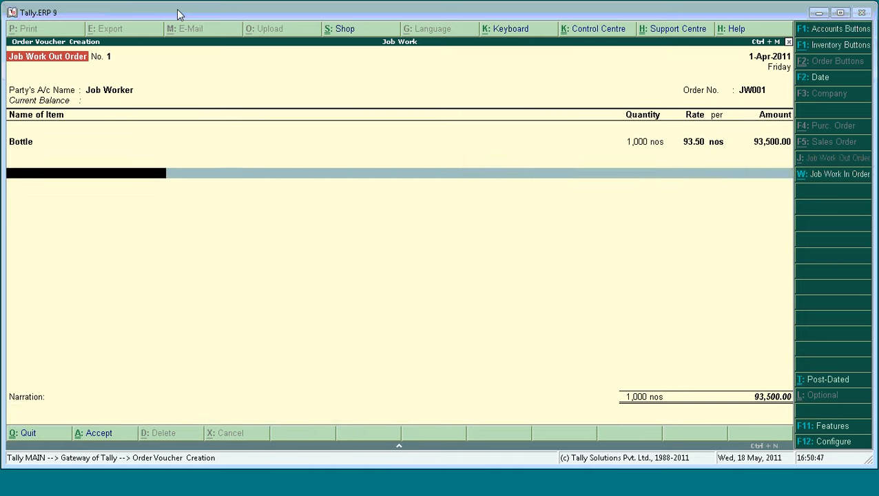
End the item list, leave the narration blank and save the Job Work Out Order
key("Return")
key("Return")
key("Return")
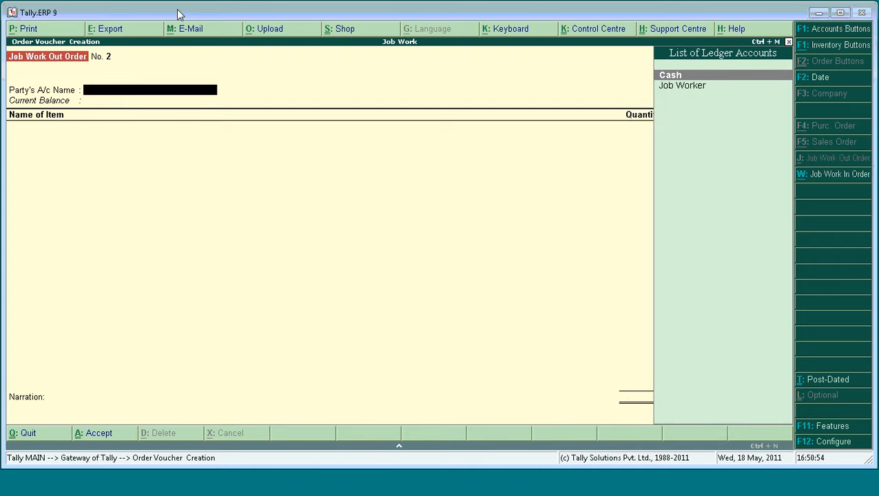
Set the voucher date to 4-Apr-2011 and leave order voucher creation
key("F2")
key("Return")
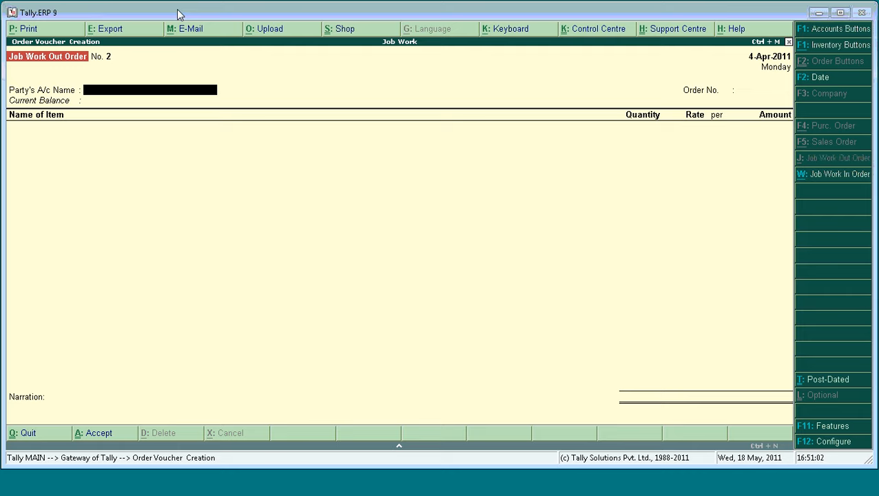
key("Escape")
key("y")
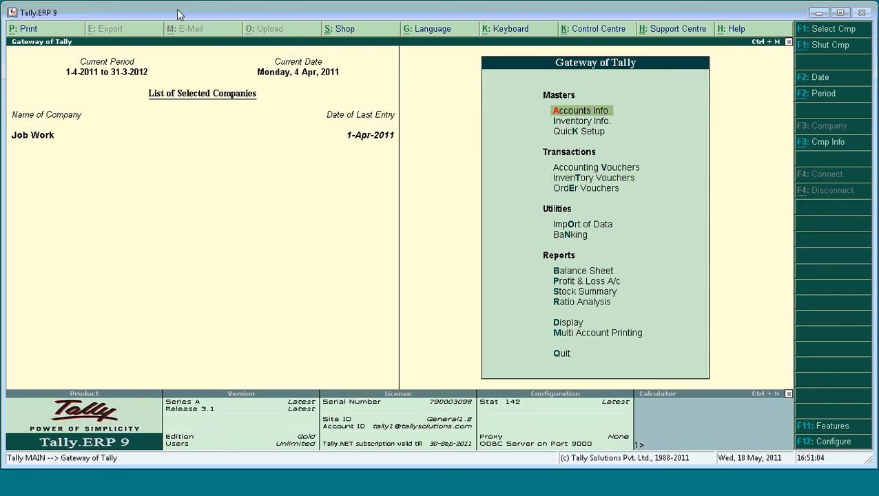
Start a new Material Out inventory voucher
key("Down")
key("Down")
key("Down")
key("Down")
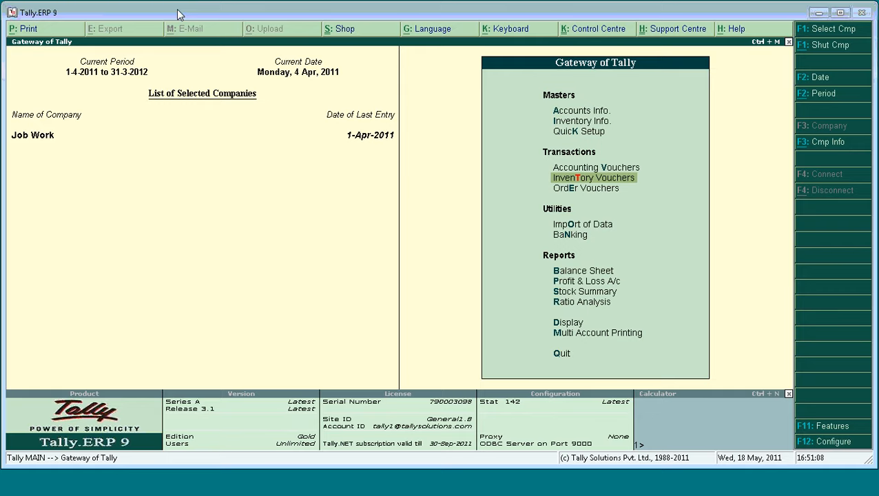
key("Return")
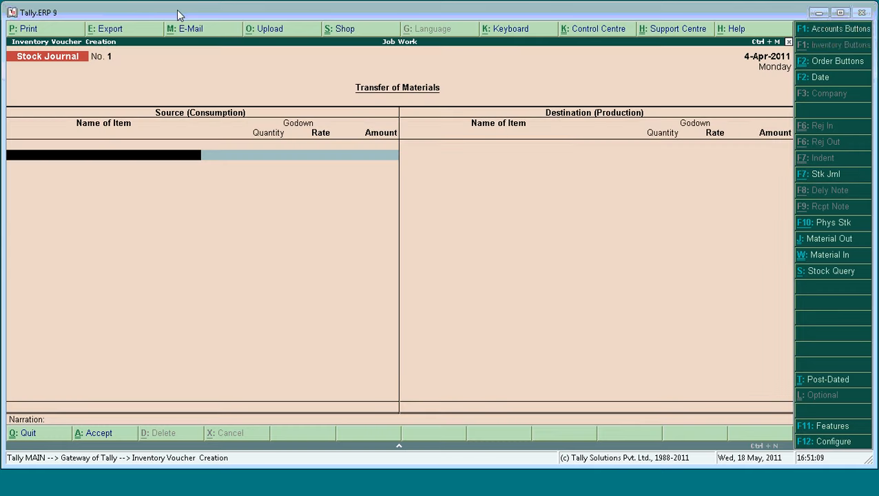
left_click(831, 239)
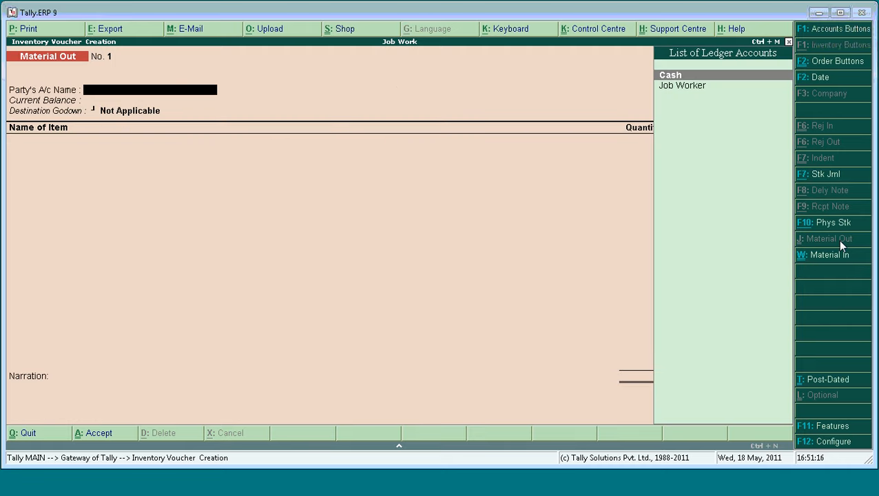
Select Job Worker as the party and link its component issue order due on 1-Apr-2011
key("Down")
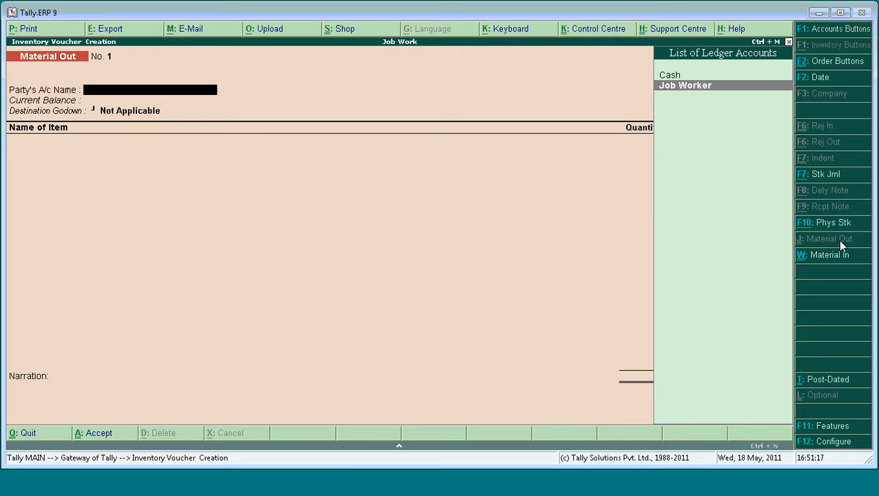
key("Return")
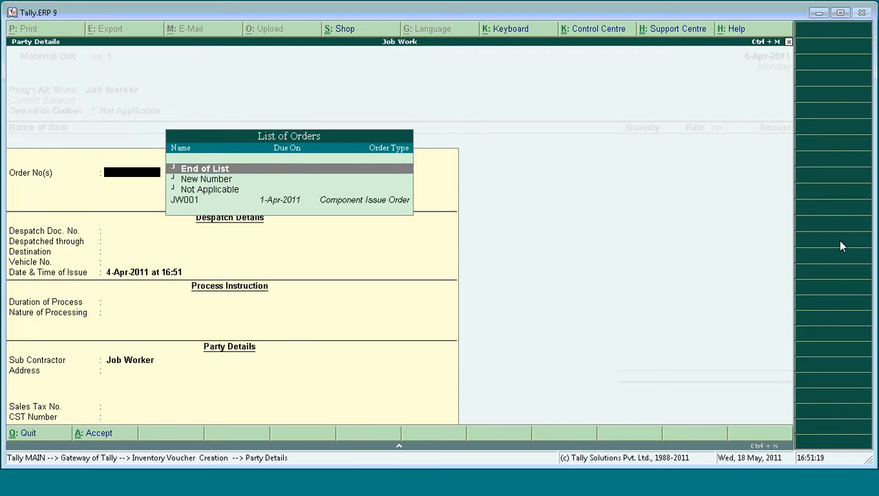
key("Down")
key("Down")
key("Down")
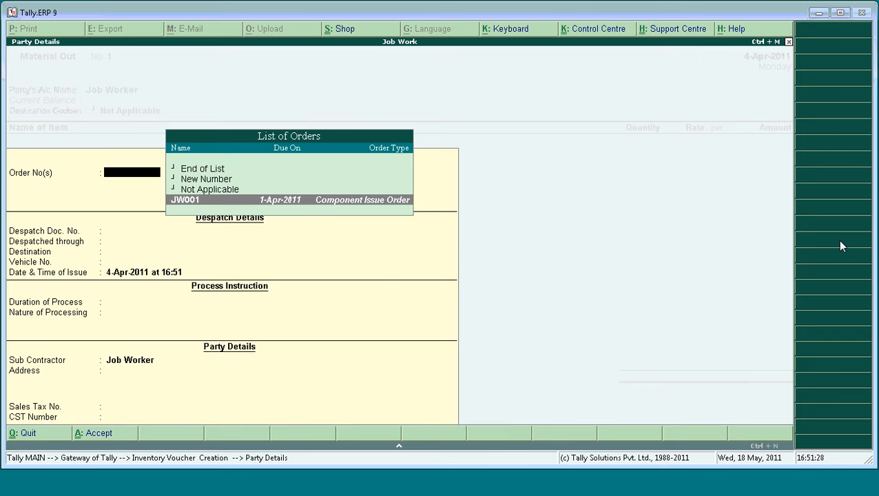
key("Return")
key("Return")
key("Return")
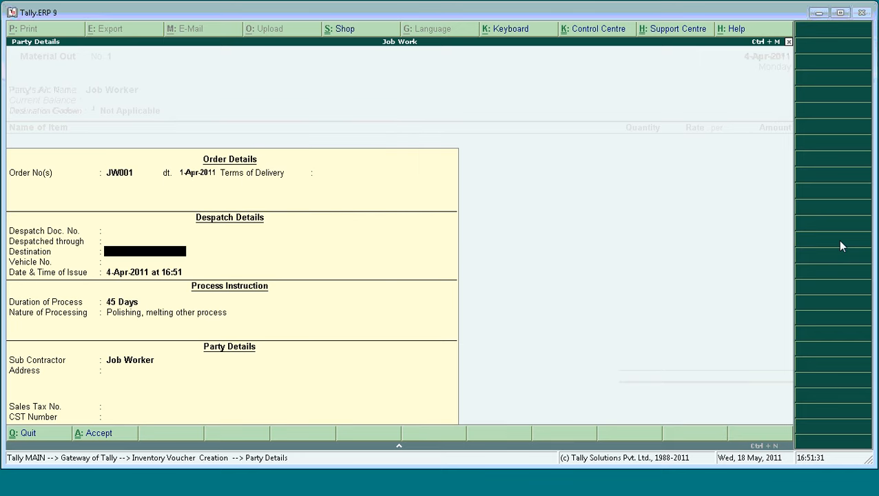
Accept the remaining despatch, process and party details and set the destination godown to Job Worker Godown
key("Return")
key("Return")
key("Return")
key("Return")
key("Return")
key("Return")
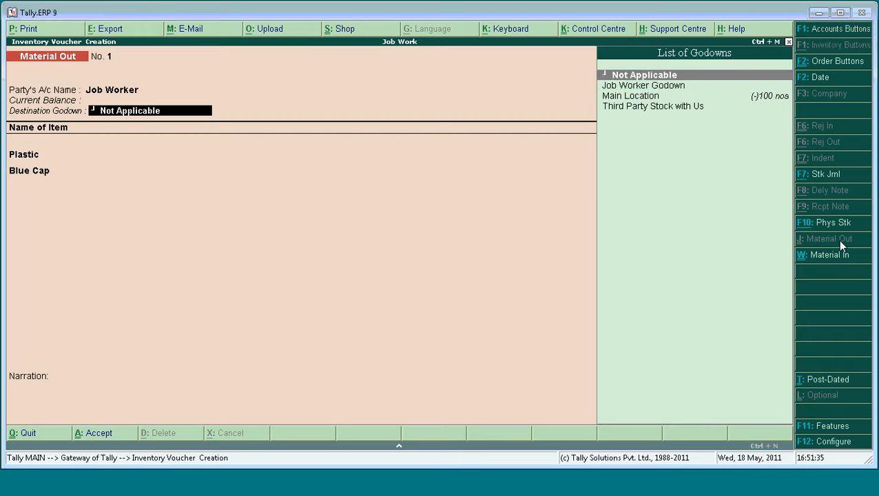
key("Down")
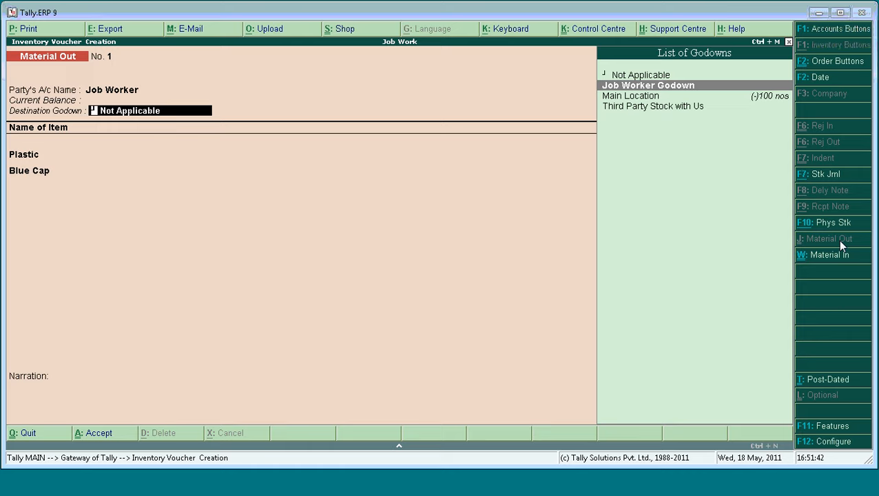
key("Return")
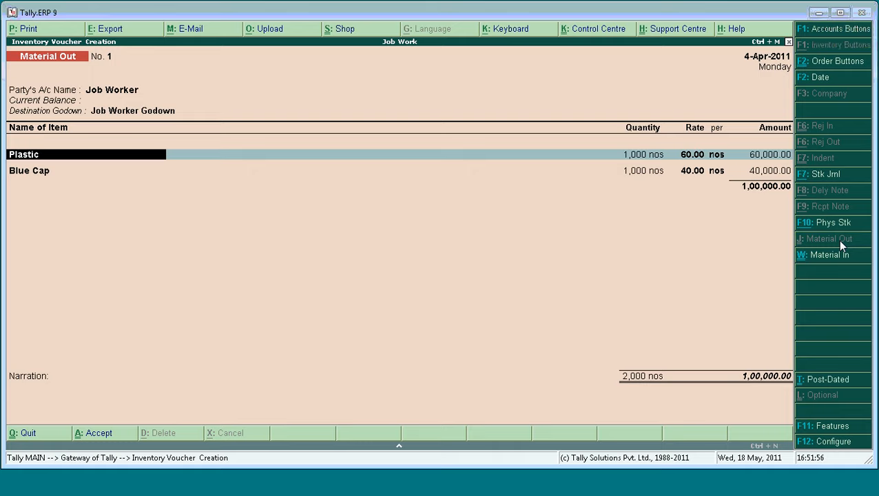
Allocate 500 nos of Plastic from Main Location against the linked order at rate 60
key("Return")
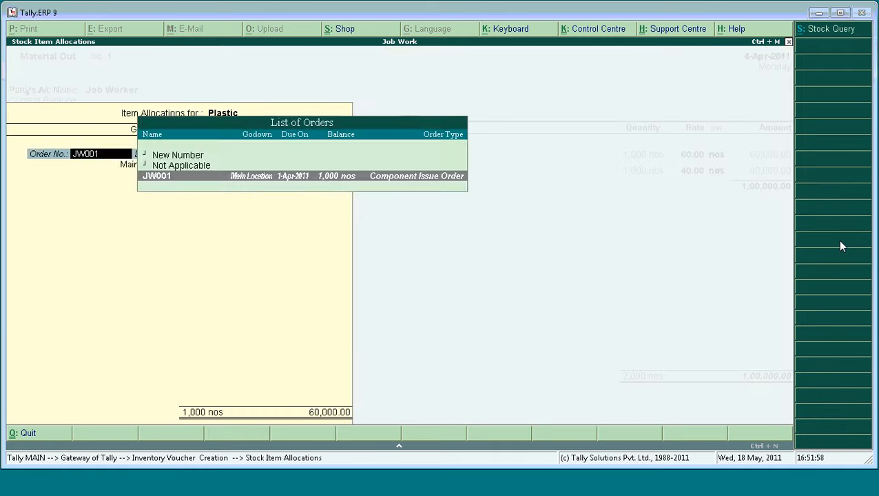
key("Return")
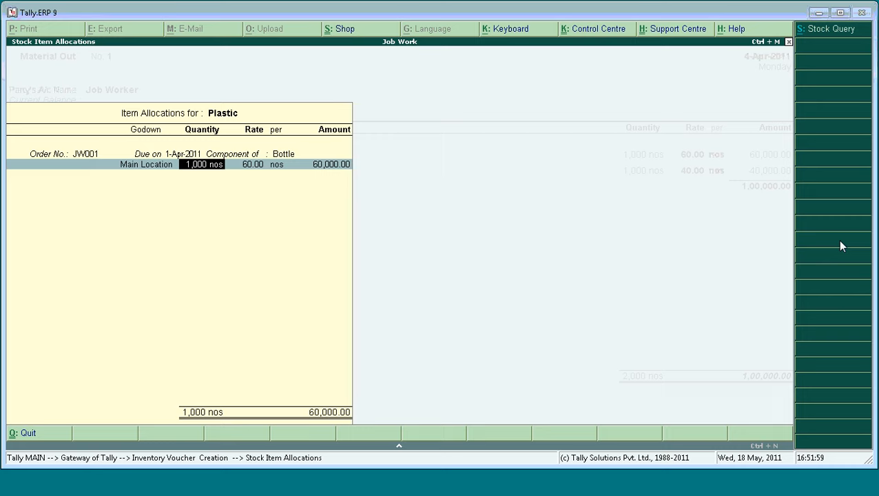
type("500")
key("Return")
key("Return")
key("Return")
key("Return")
key("Return")
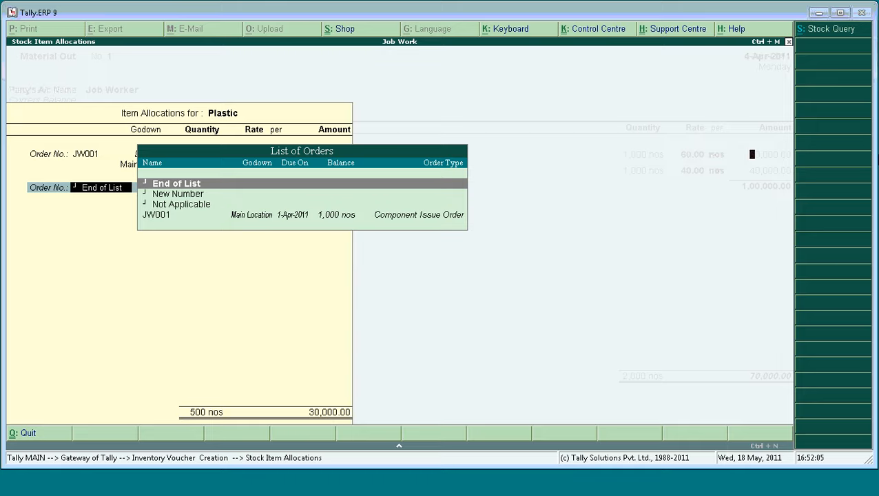
key("Return")
Allocate 500 nos of Blue Cap from Main Location against the linked order at rate 40
key("Down")
key("Return")
key("Return")
key("Return")
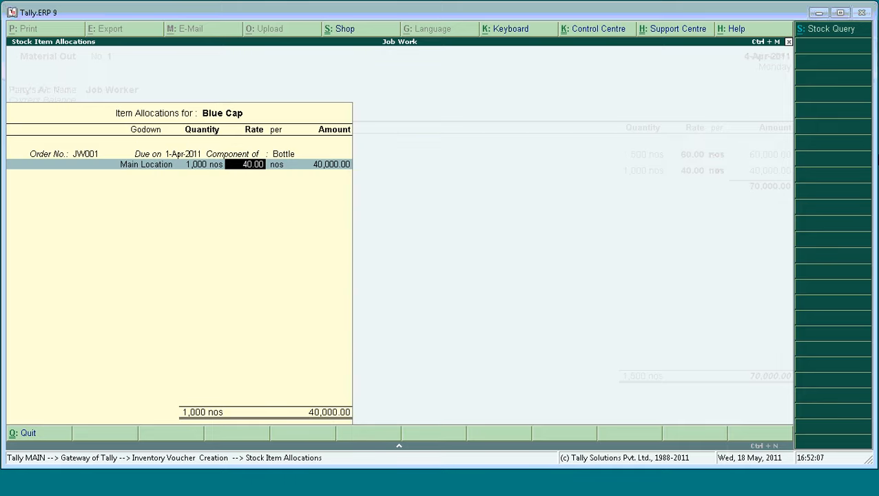
key("BackSpace")
key("BackSpace")
type("500")
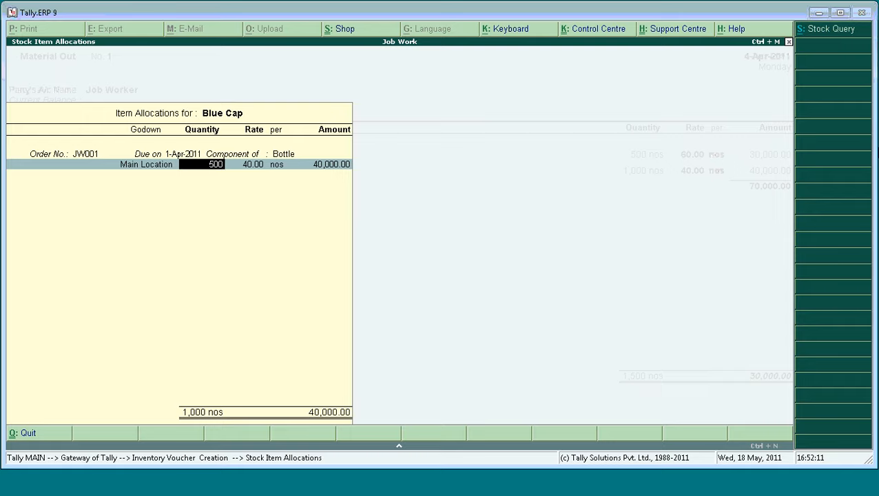
key("Return")
key("Return")
key("Return")
key("Return")
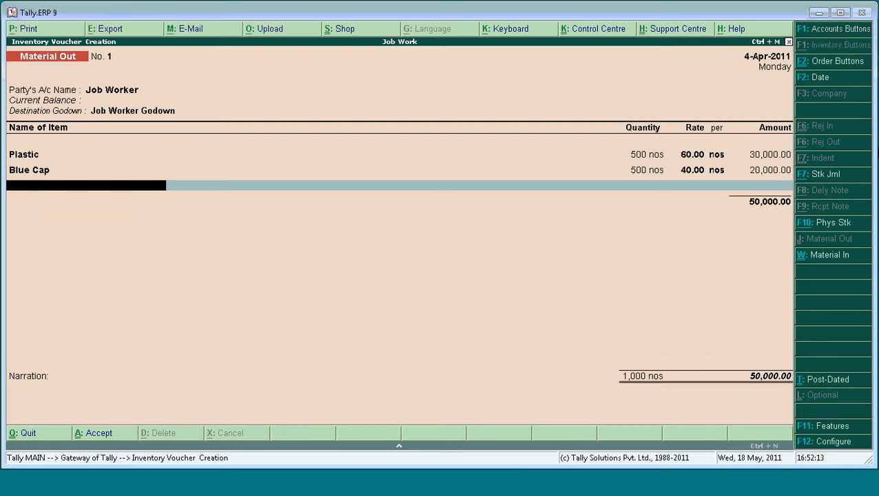
End the item list, save the Material Out voucher and leave voucher creation
key("Return")
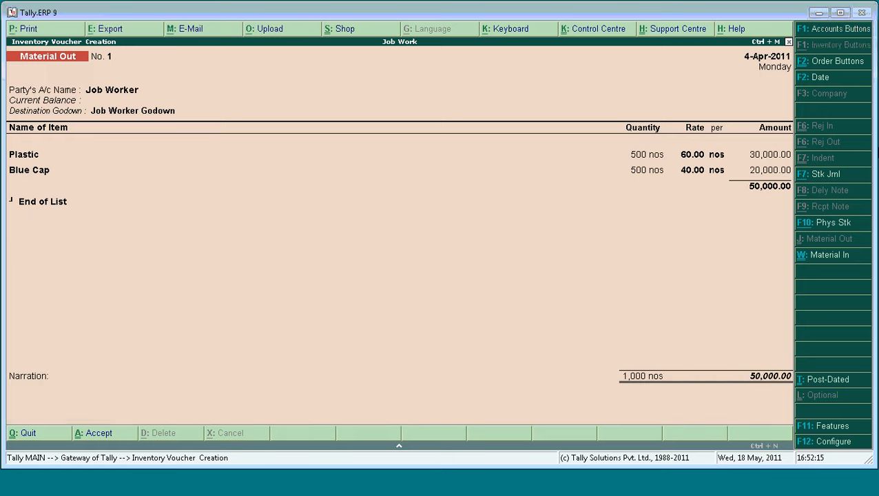
key("Return")
key("Return")
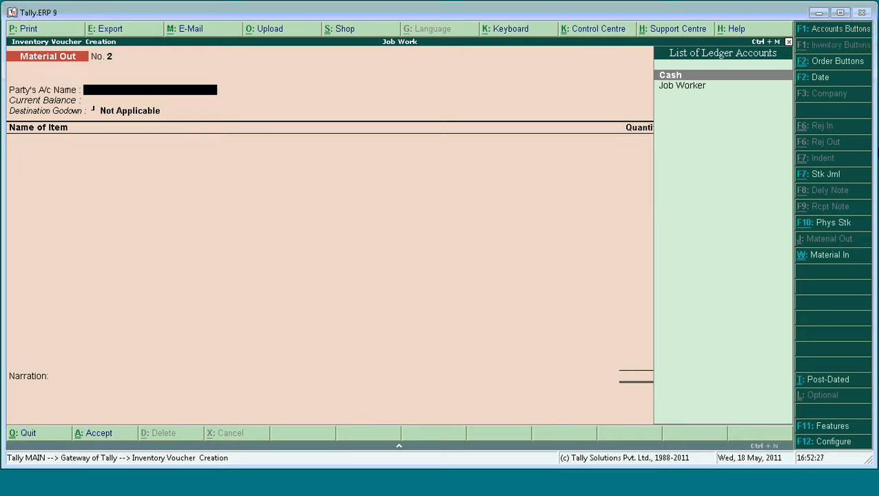
key("Escape")
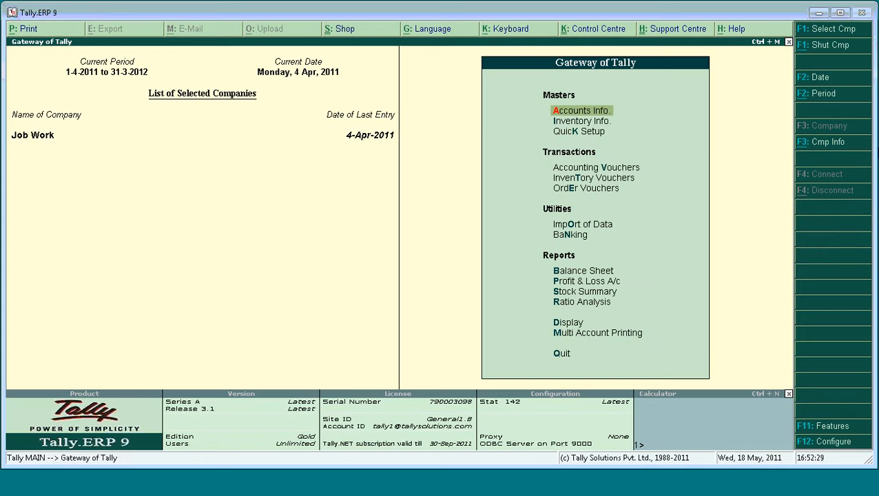
Go to the Display reports from the Gateway of Tally
key("Down")
key("Down")
key("Down")
key("Down")
key("Down")
key("Down")
key("Down")
key("Down")
key("Down")
key("Down")
key("Down")
key("Down")
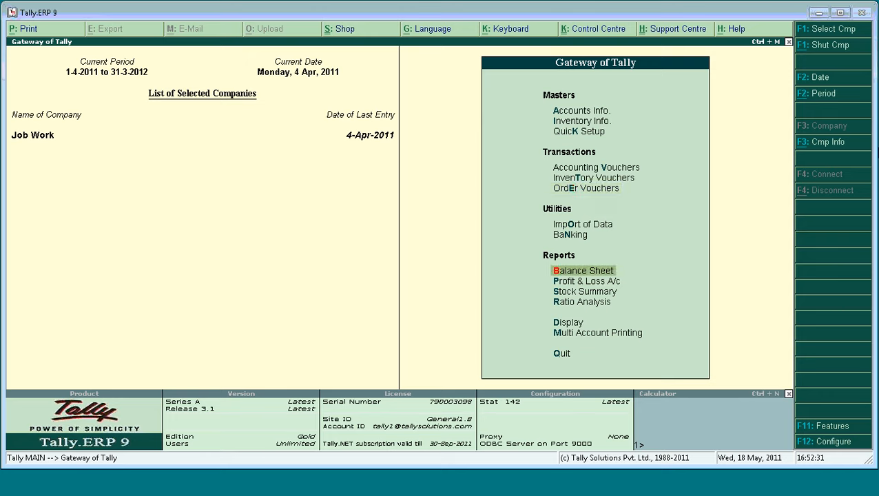
key("Return")
Open the Components order outstandings summary among the Job Work Out reports
key("Down")
key("Down")
key("Down")
key("Down")
key("Down")
key("Down")
key("Down")
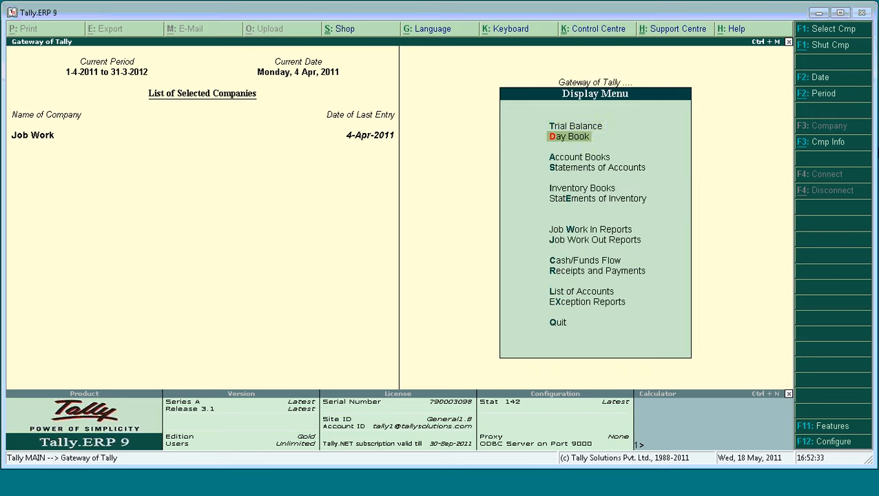
key("Return")
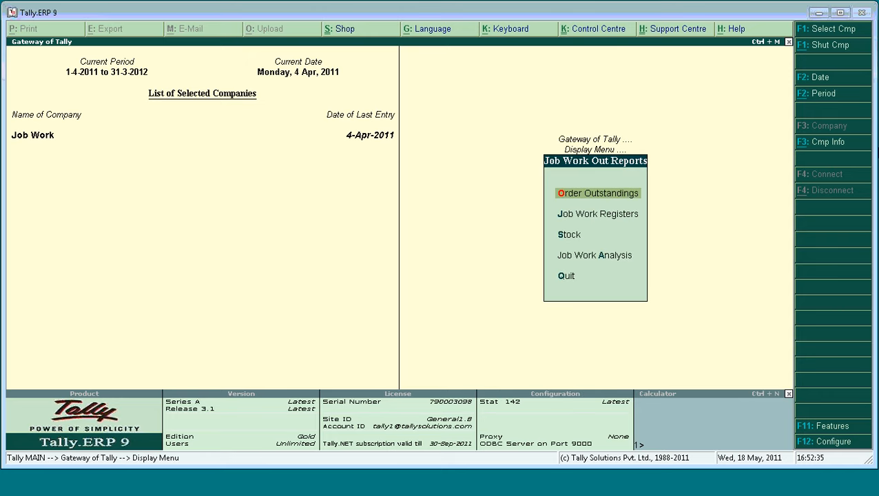
key("Return")
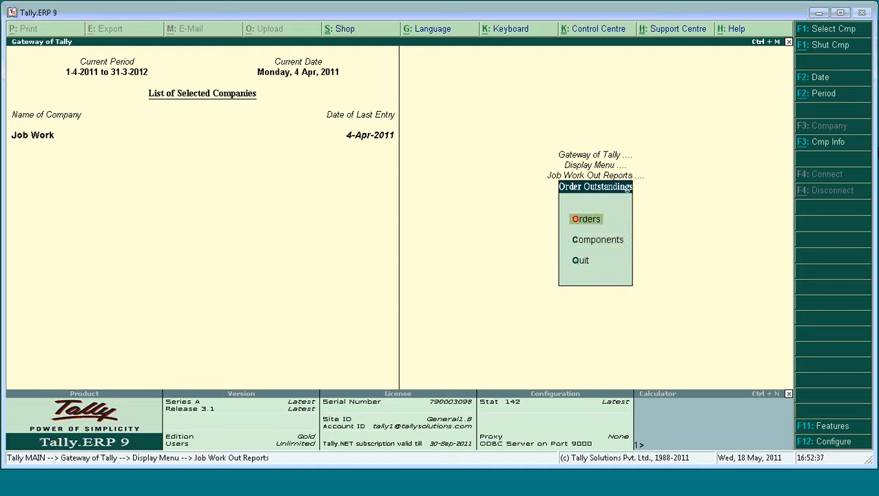
key("Down")
key("Return")
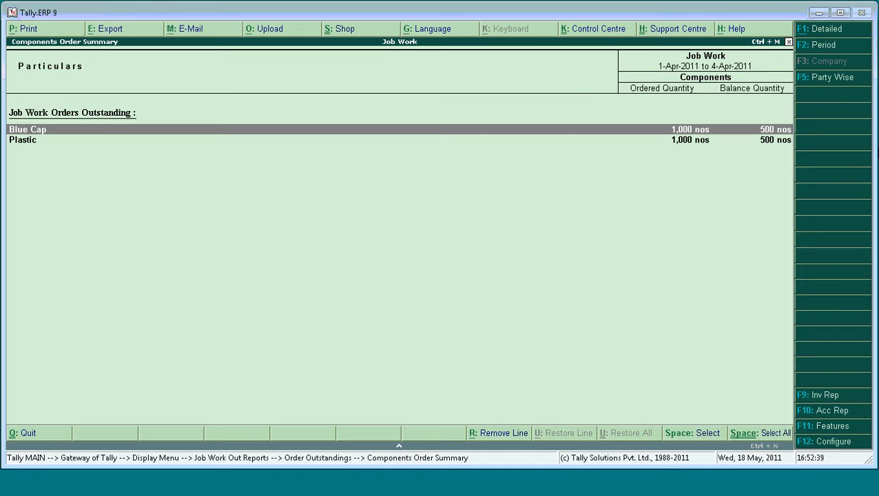
Examine the ordered and balance quantities of Blue Cap and Plastic, expanding both components to party detail
key("Down")
key("Up")
key("Down")
key("Up")
key("Down")
key("Up")
key("Down")
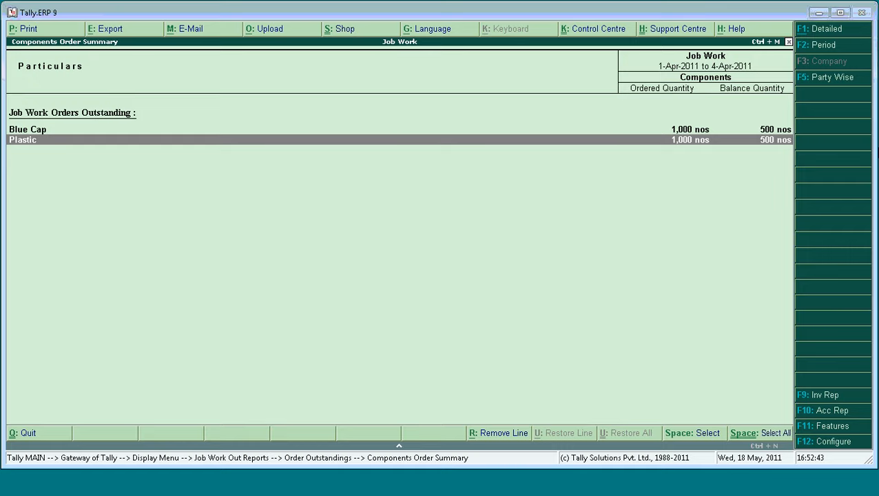
key("Up")
key("shift+Return")
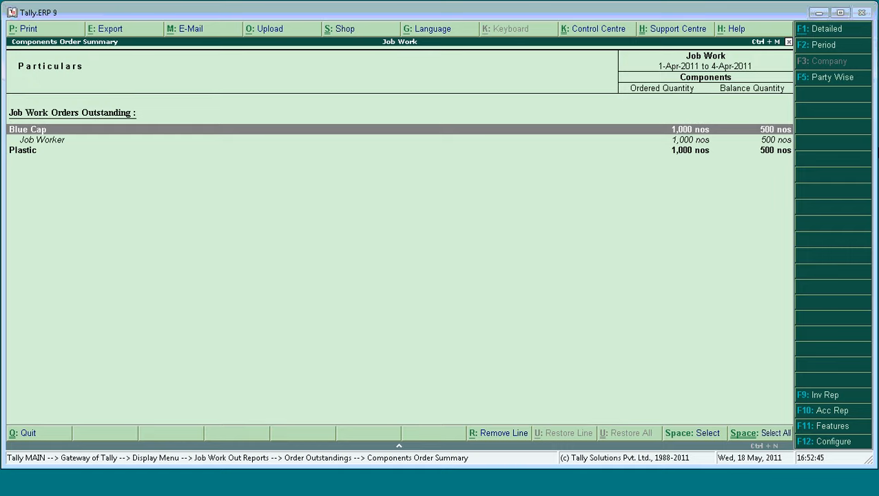
key("Down")
key("Down")
key("shift+Return")
key("Down")
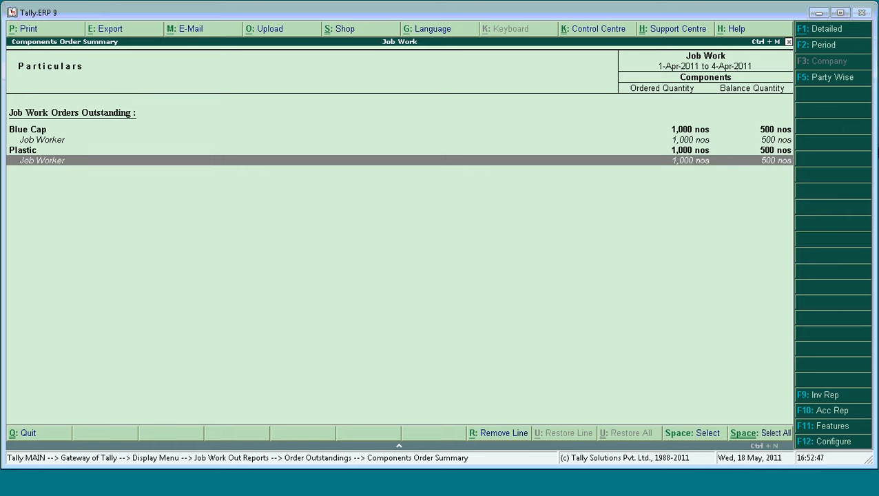
Review the expanded component balances and open the outstanding order details for Blue Cap
key("Up")
key("Up")
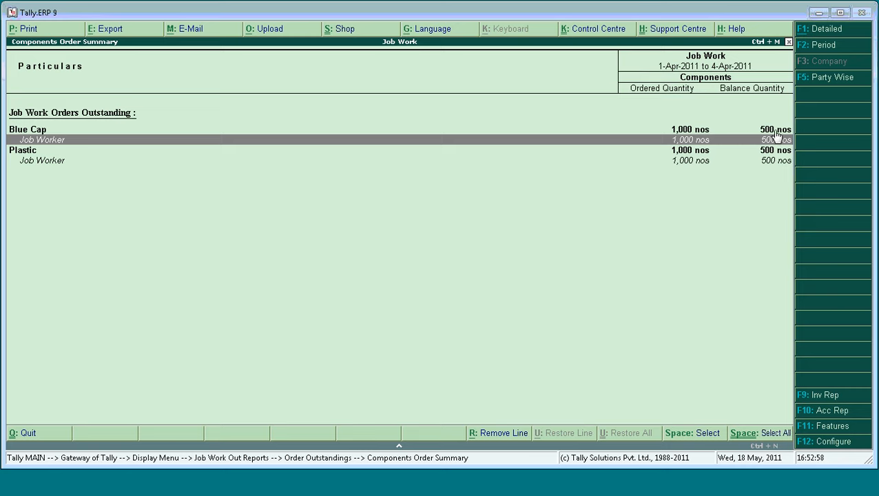
key("Up")
key("Down")
key("Up")
key("Return")
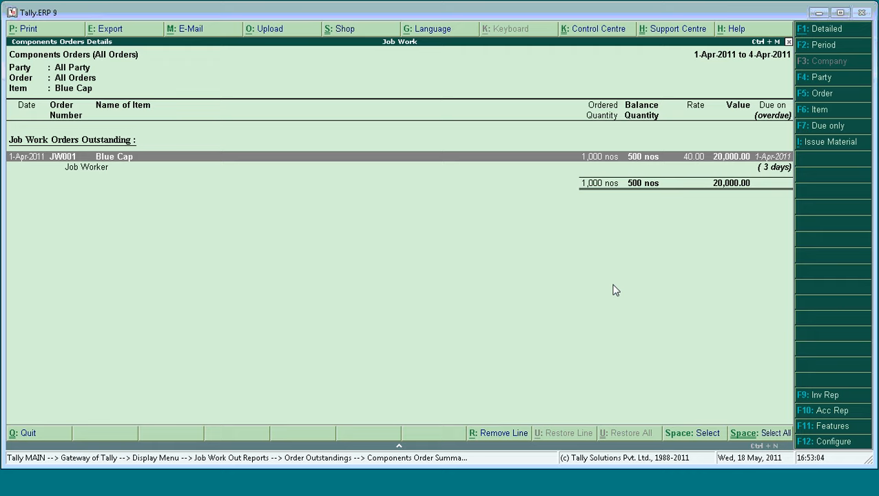
Examine the vouchers behind Blue Cap order JW001, including the Material Out entry, and return to the Order Outstandings choices
key("Return")
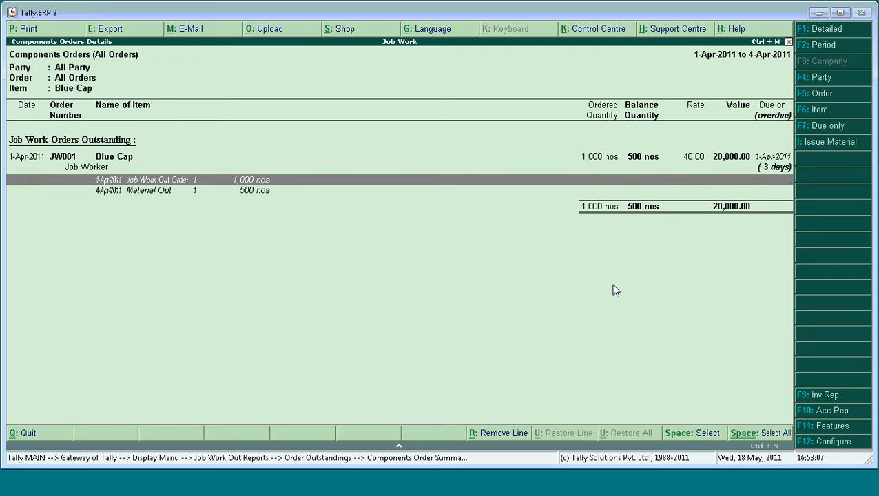
key("Down")
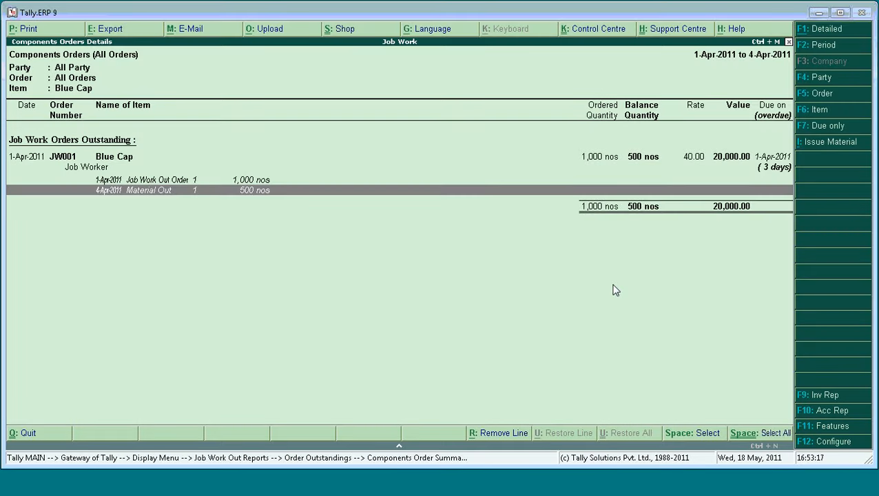
key("Escape")
key("Escape")
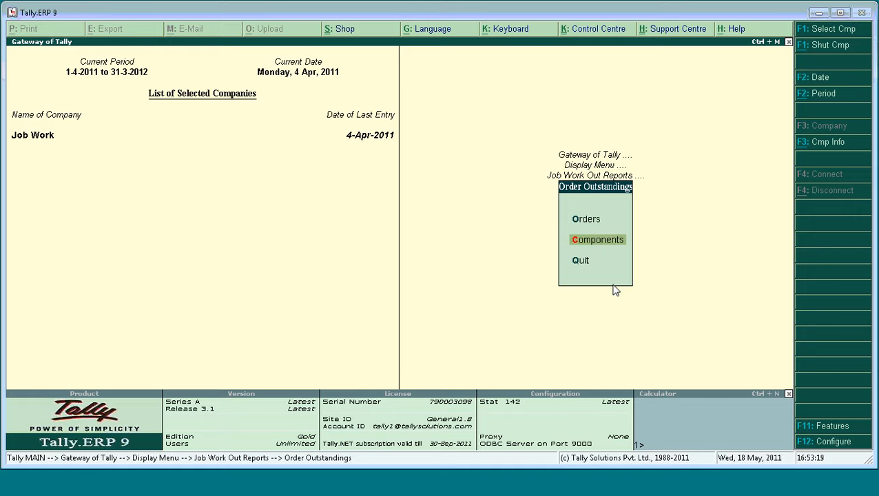
Review the outstanding Orders summary, expanding Bottle to party detail and comparing the party-wise and item-wise views
key("o")
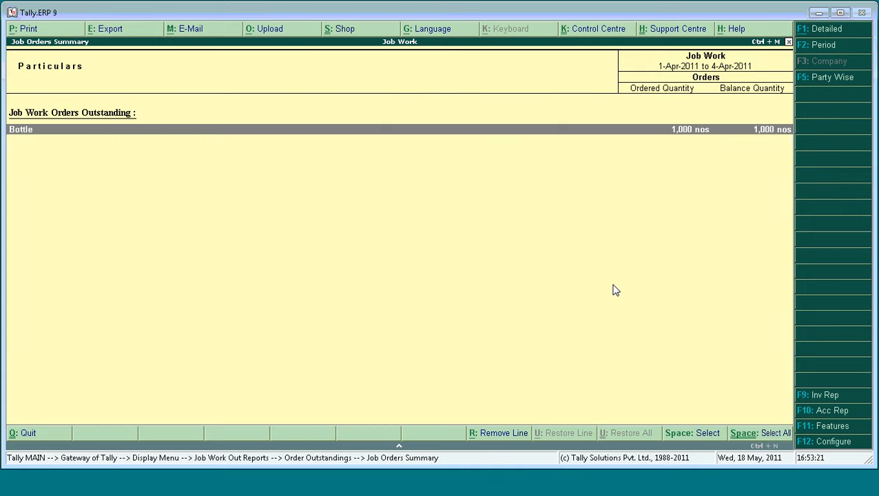
key("shift+Return")
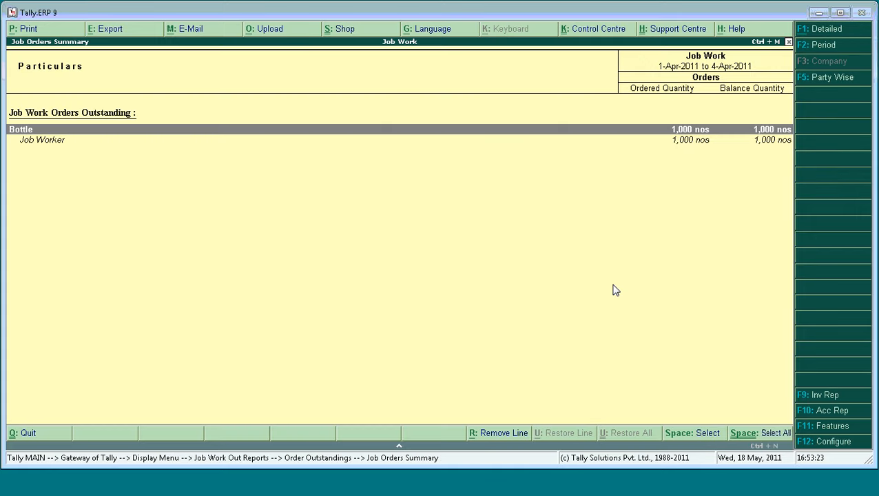
left_click(815, 81)
key("Down")
key("Up")
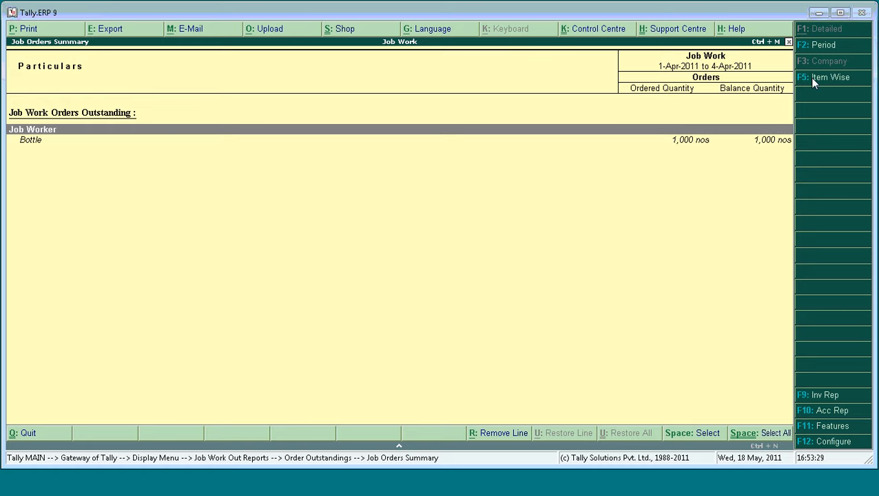
left_click(812, 80)
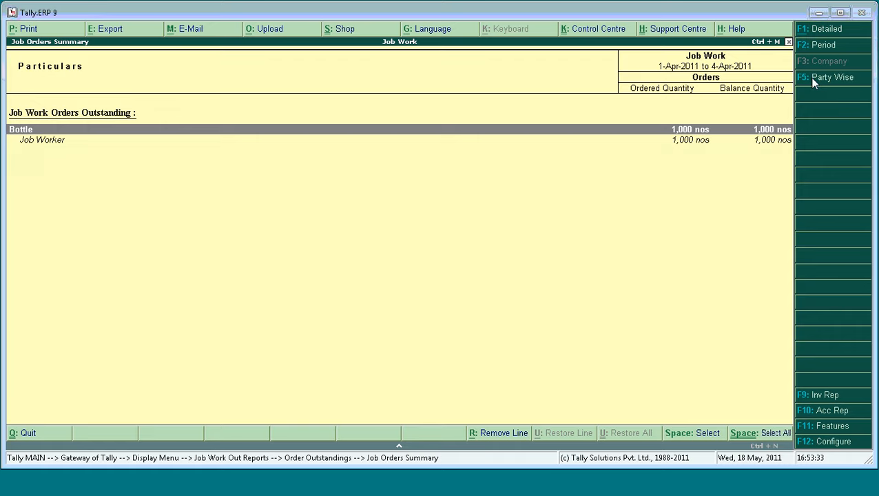
key("Escape")
key("Escape")
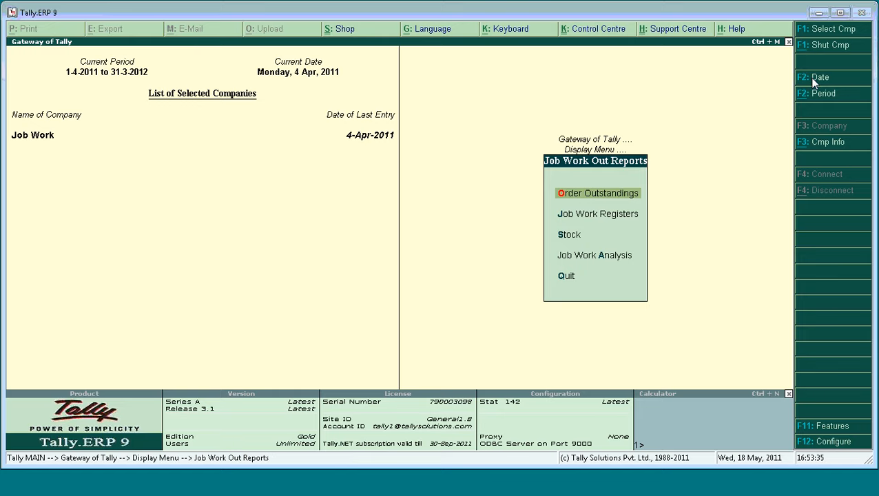
Leave the reports and start a new Material In inventory voucher dated 7-Apr-2011
key("Escape")
key("Escape")
key("v")
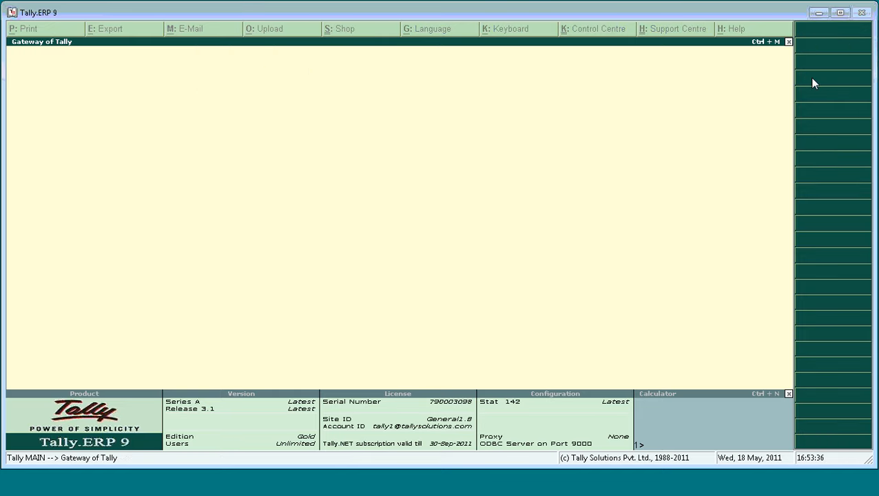
key("Down")
key("Down")
key("Down")
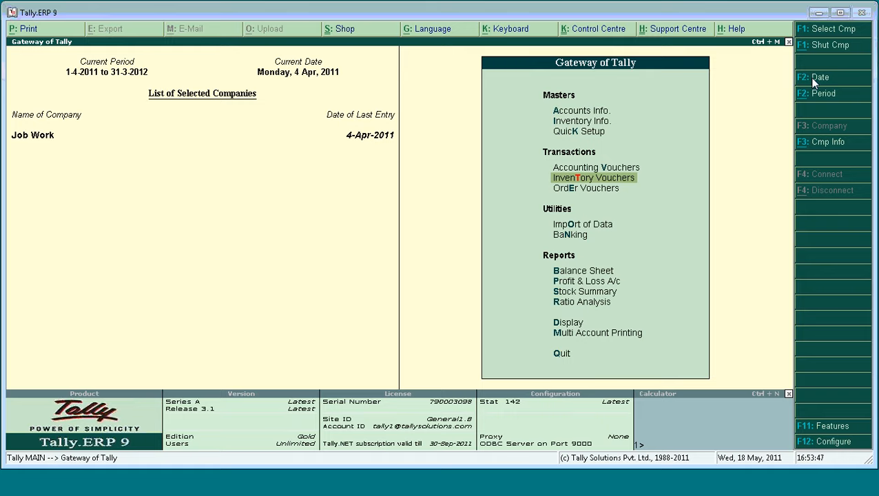
key("Return")
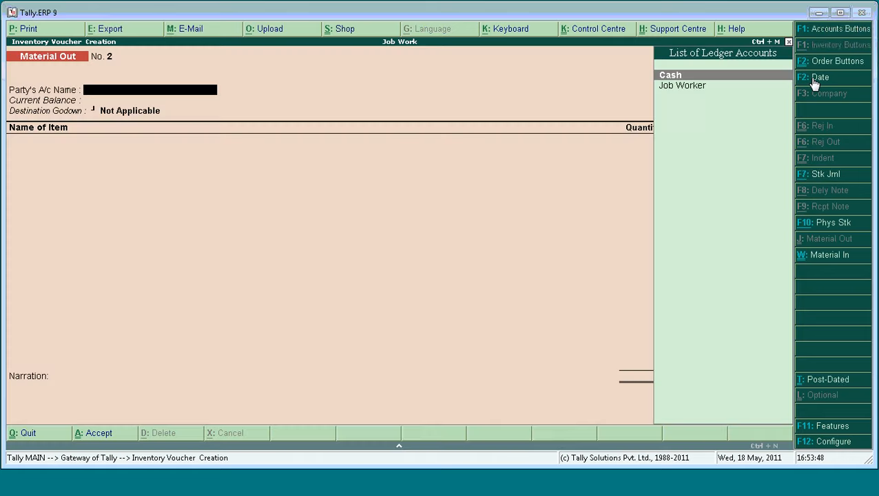
left_click(814, 84)
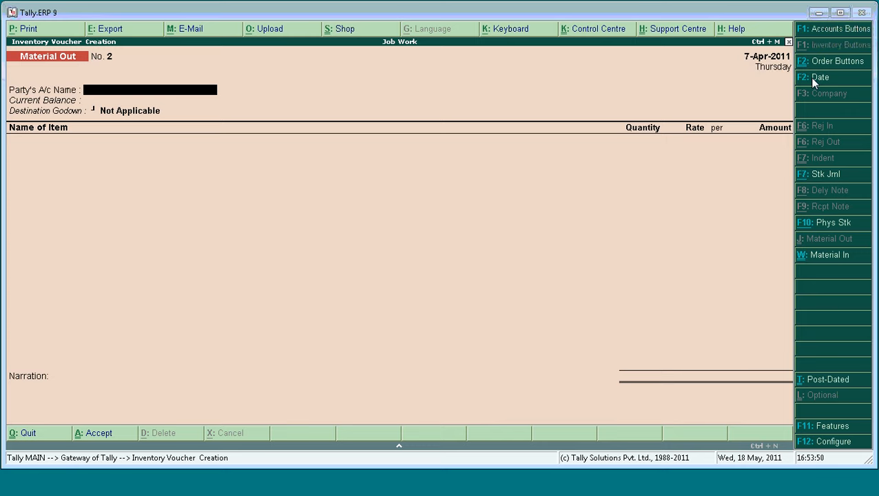
left_click(834, 256)
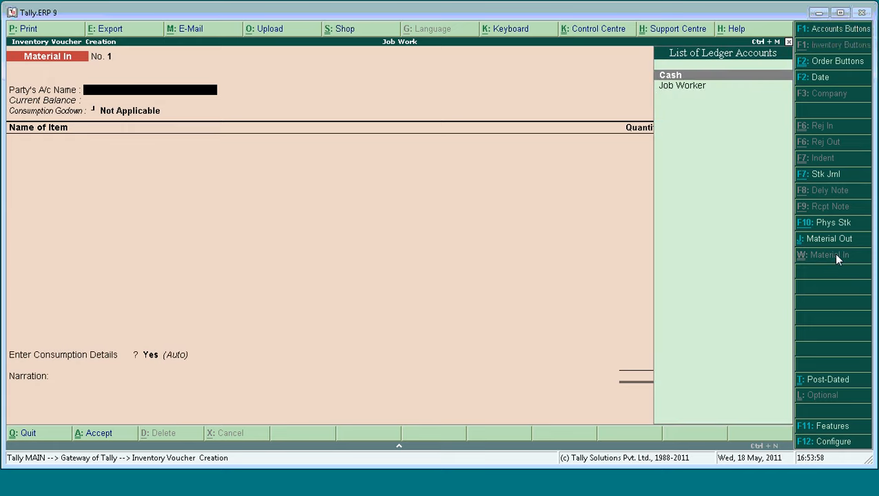
Set the Material In party to Job Worker and link the voucher to order JW001
key("Down")
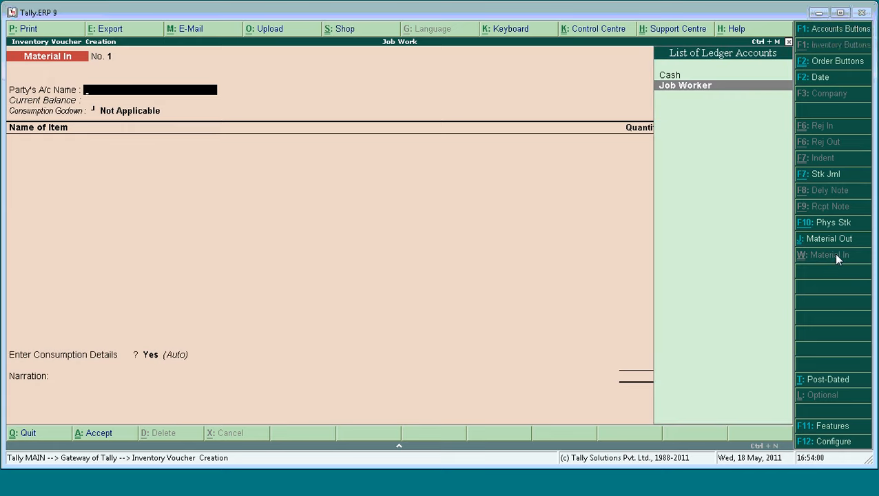
key("Return")
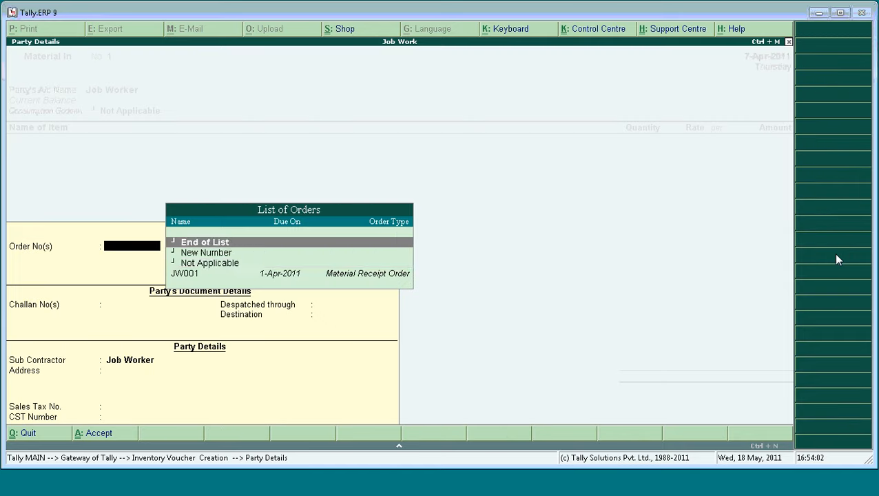
key("Down")
key("Down")
key("Down")
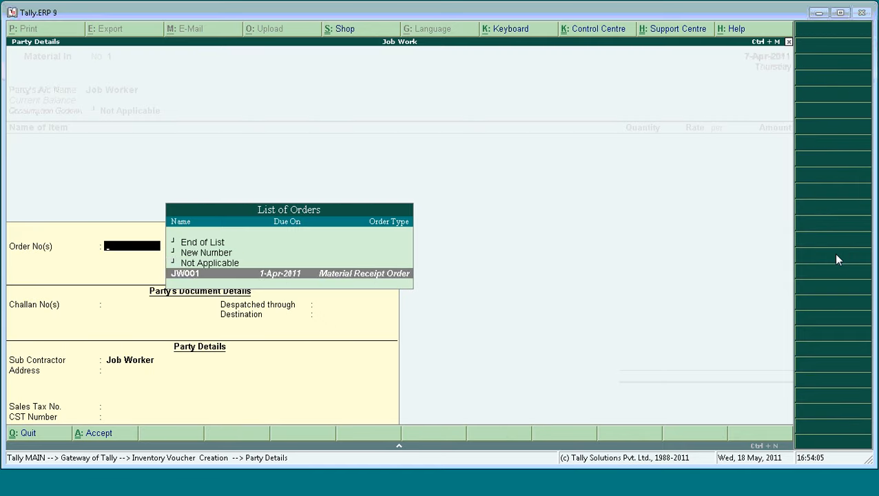
key("Return")
Accept the party and document details and set the consumption godown to Job Worker Godown
key("Return")
key("Return")
key("Return")
key("Return")
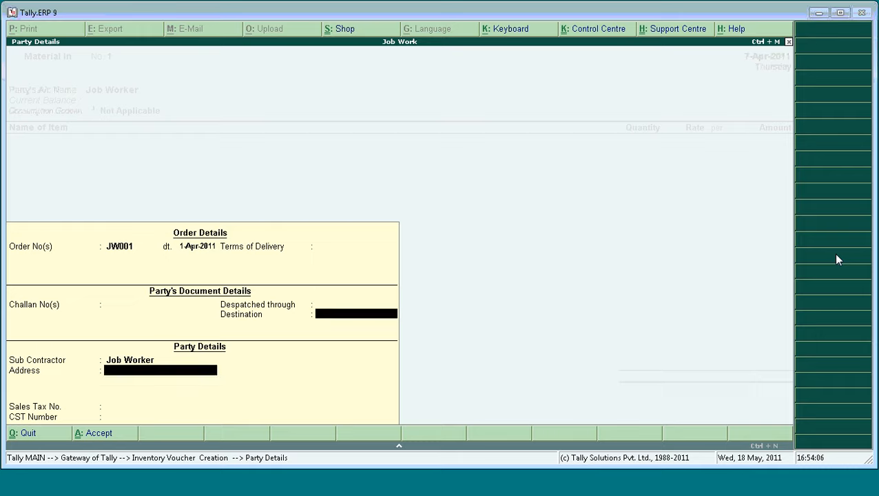
key("Return")
key("Return")
key("Return")
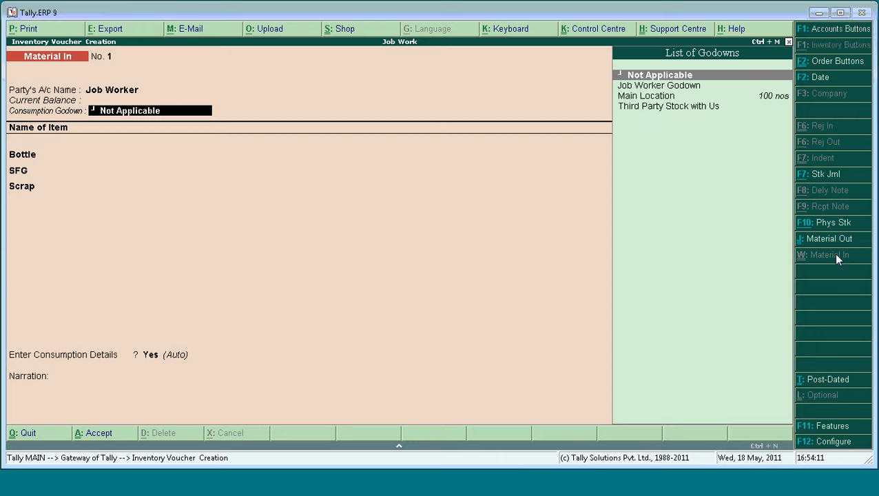
key("Down")
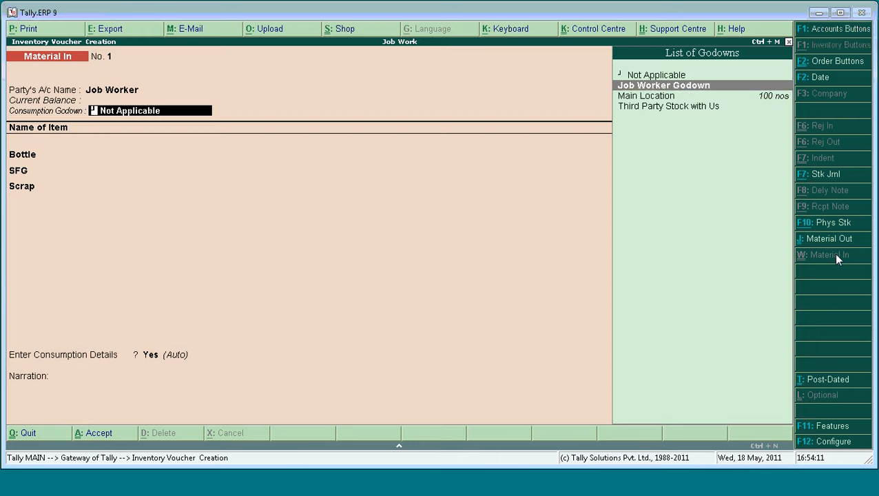
key("Return")
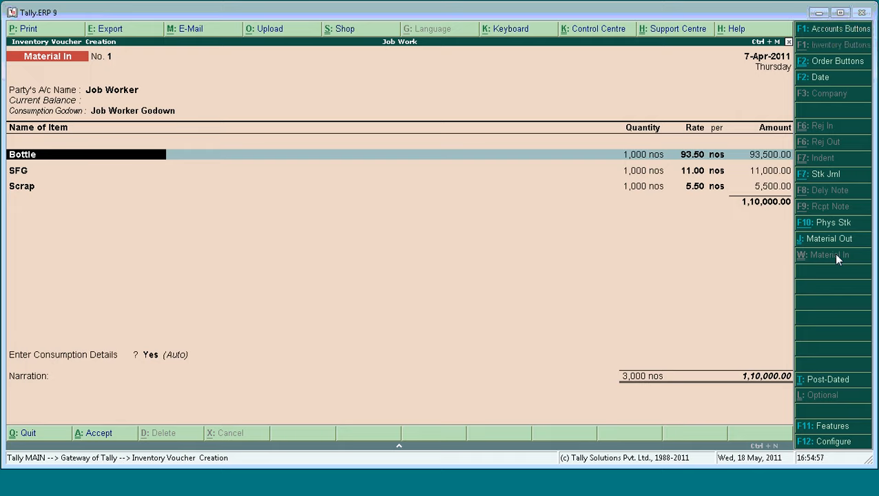
Keep Bottle as the primary item with no BoM and set its receiving godown to Main Location
key("Return")
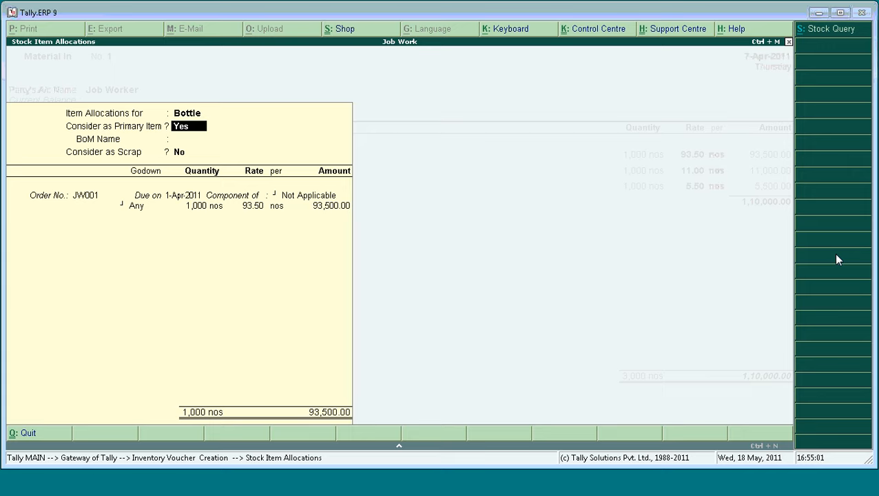
key("Return")
key("Return")
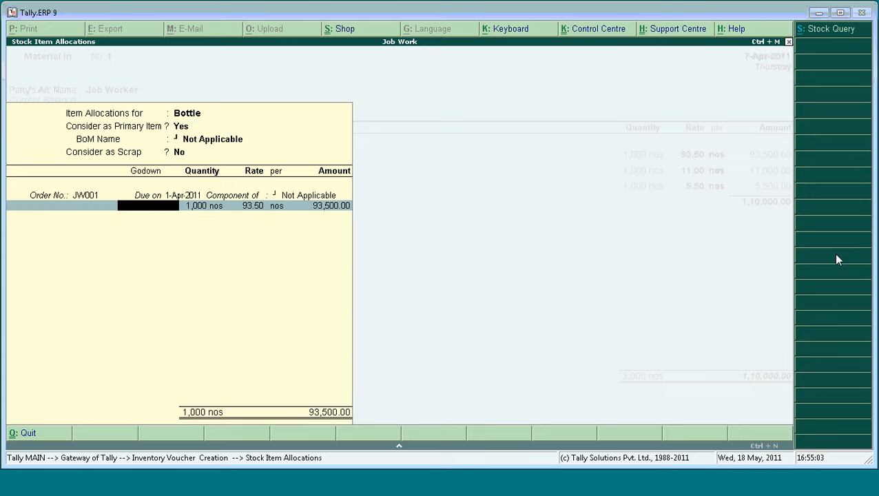
key("space")
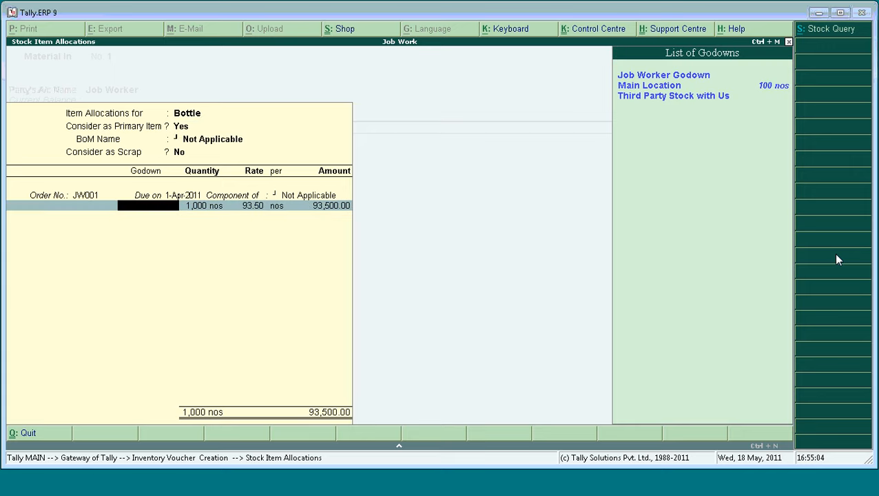
key("Down")
key("Down")
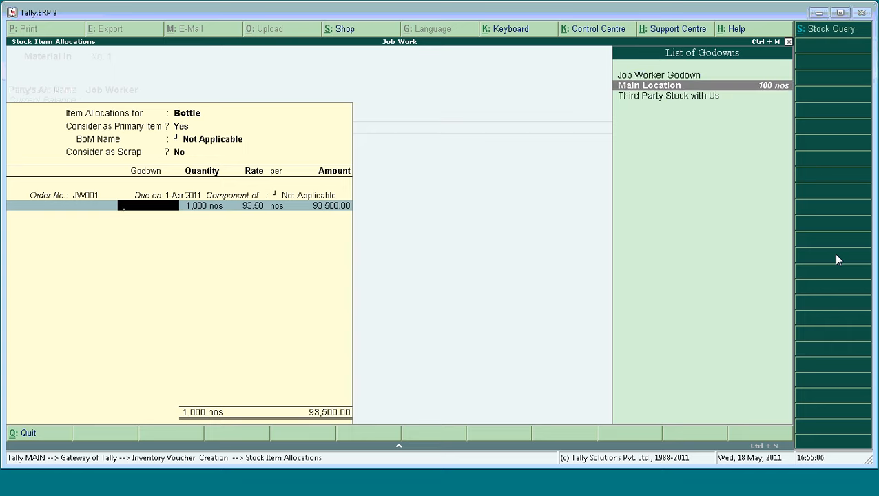
key("Return")
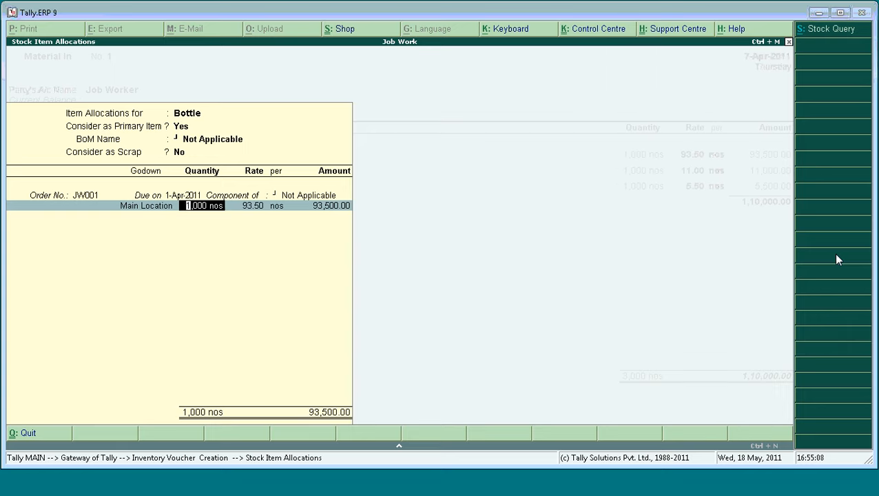
Set the received Bottle quantity to 250 nos at a rate of 93.50 and complete its allocation
type("250")
key("Return")
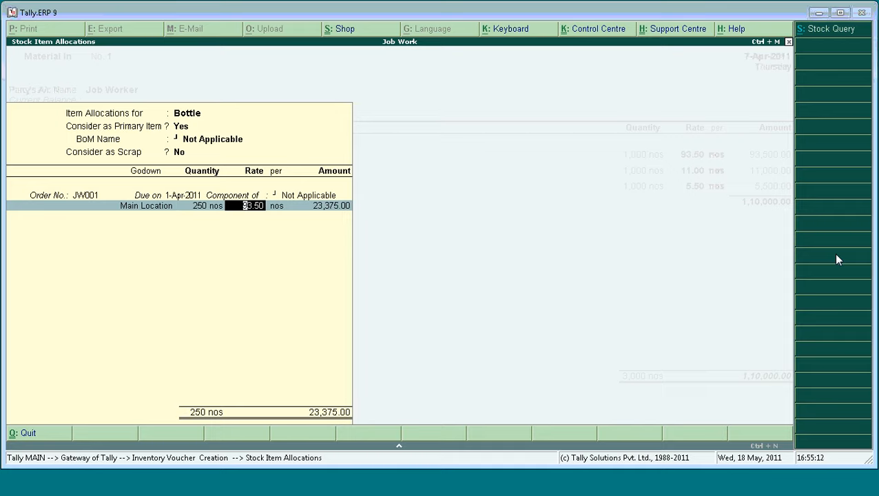
key("Return")
key("Return")
key("Return")
key("Return")
Allocate 250 nos of SFG to Main Location against order JW001 at a rate of 11.00
key("Return")
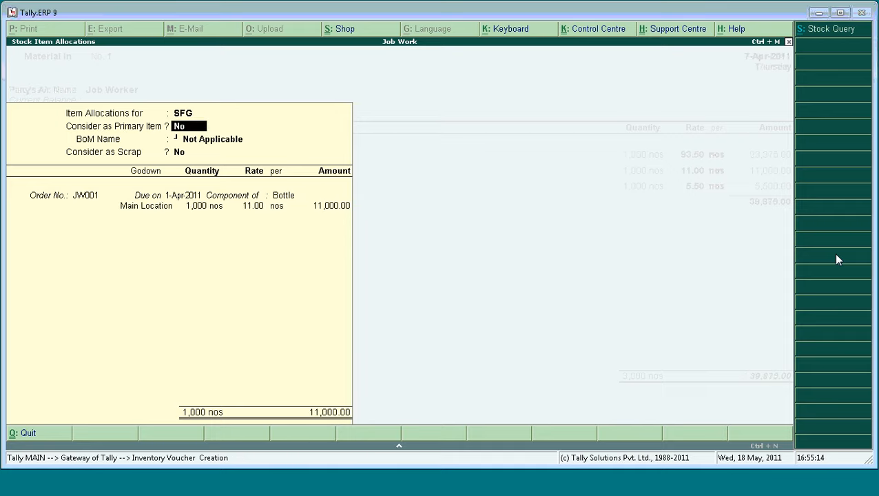
key("Return")
key("Return")
key("Return")
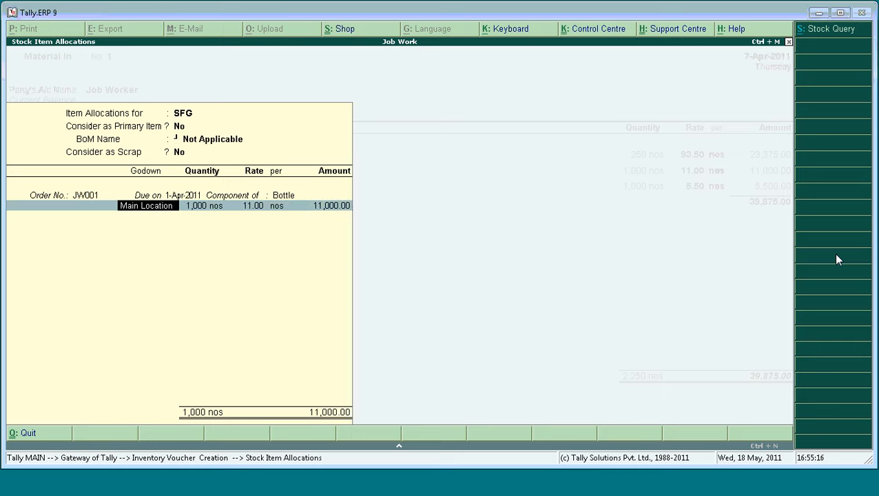
key("Return")
type("250")
key("Return")
key("Return")
key("Return")
key("Return")
key("Return")
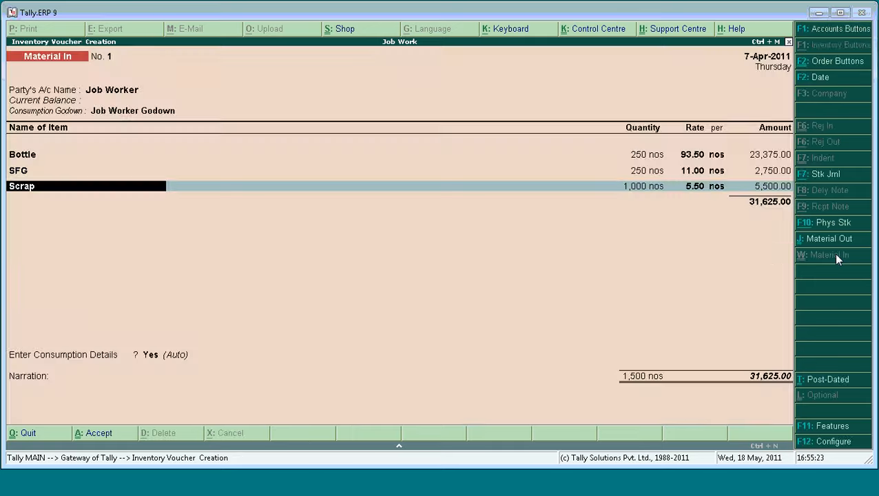
Allocate 250 nos of Scrap to Main Location against order JW001 at a rate of 5.50
key("Return")
key("Return")
key("Return")
key("Return")
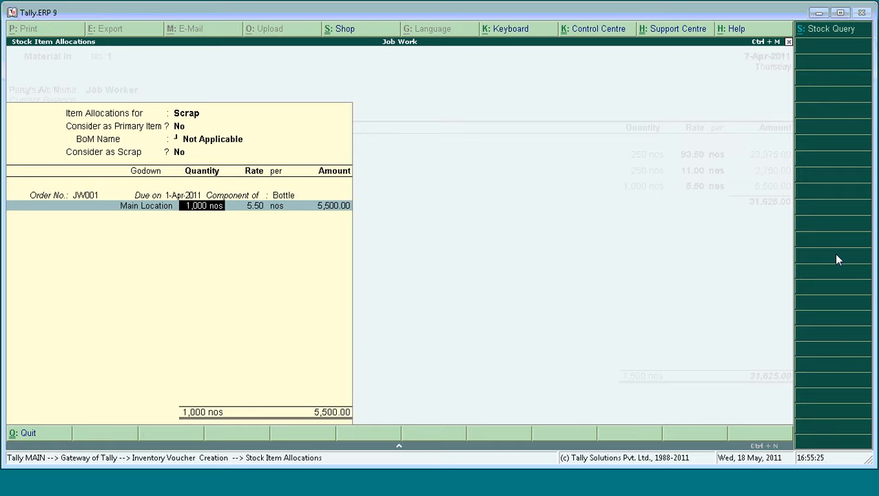
type("250")
key("Return")
key("Return")
key("Return")
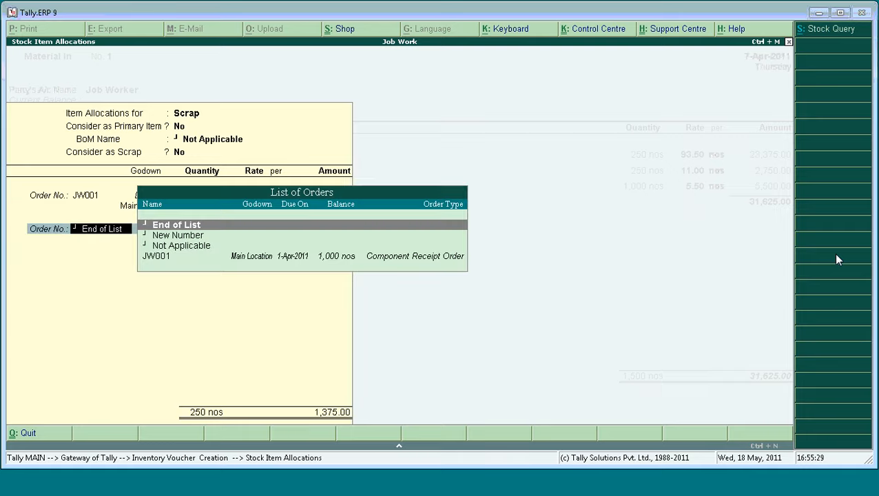
key("Return")
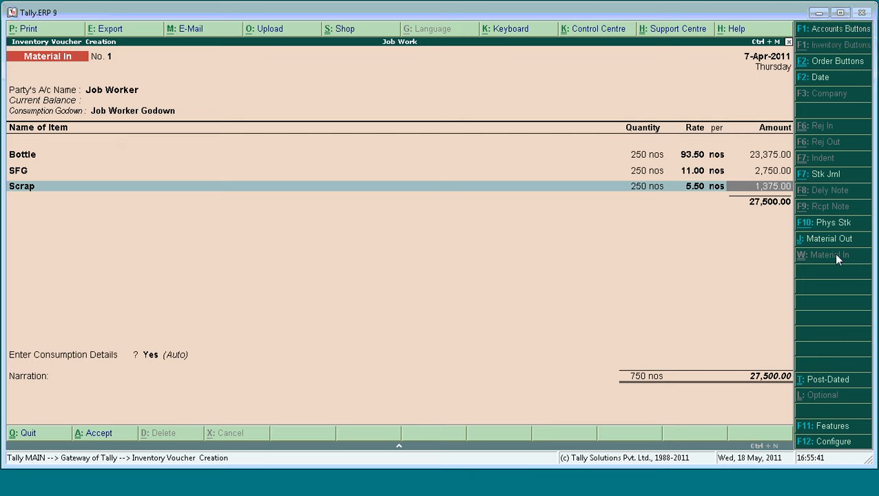
End the item list after Scrap, leave the narration blank and save the Material In voucher with automatic consumption details
key("Return")
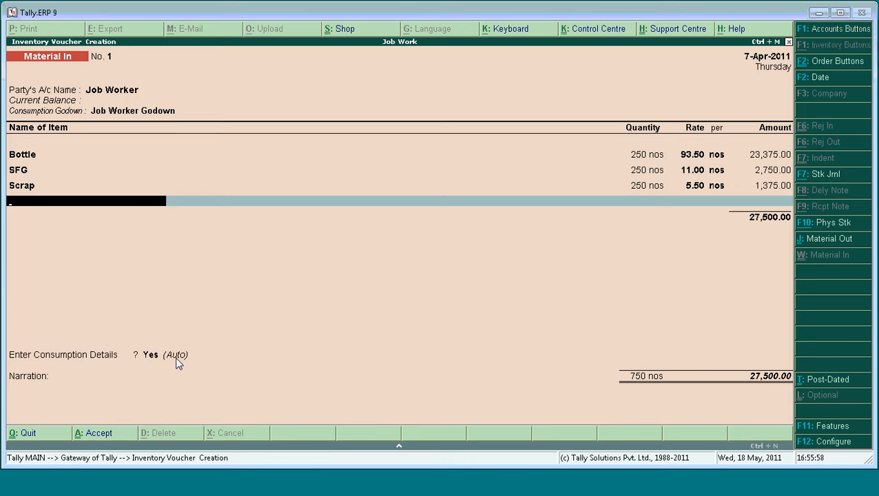
key("Return")
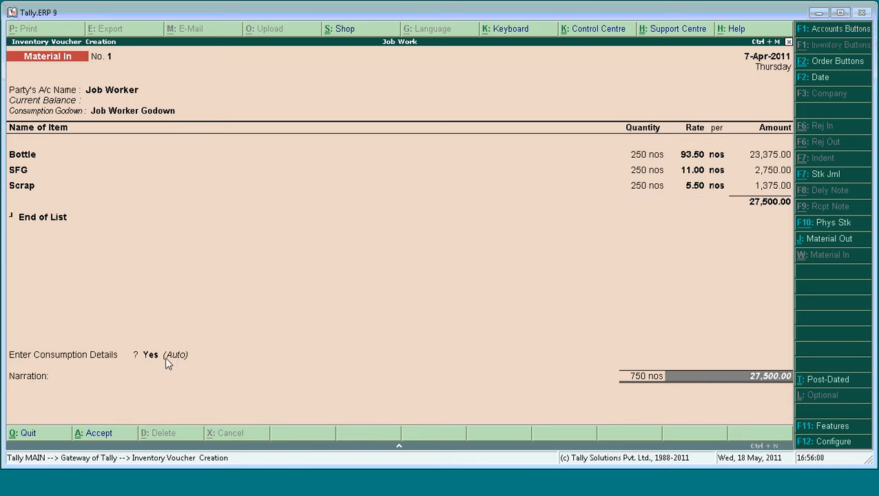
key("Return")
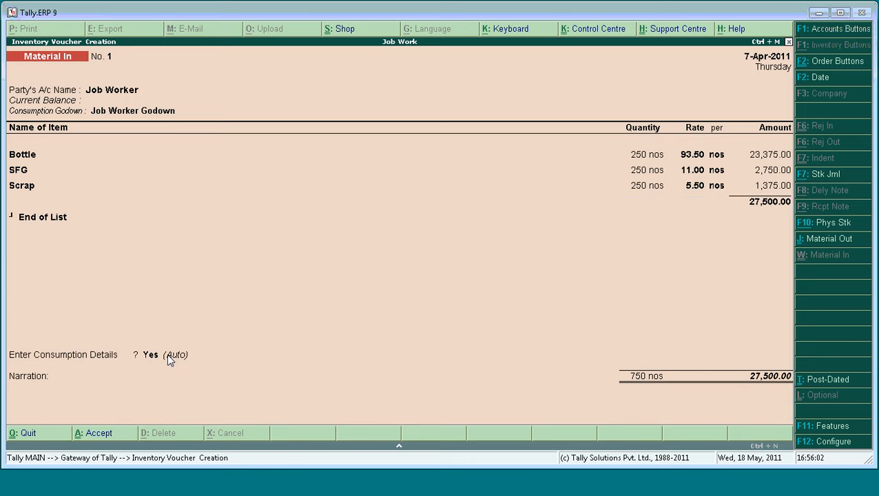
key("Return")
key("Return")
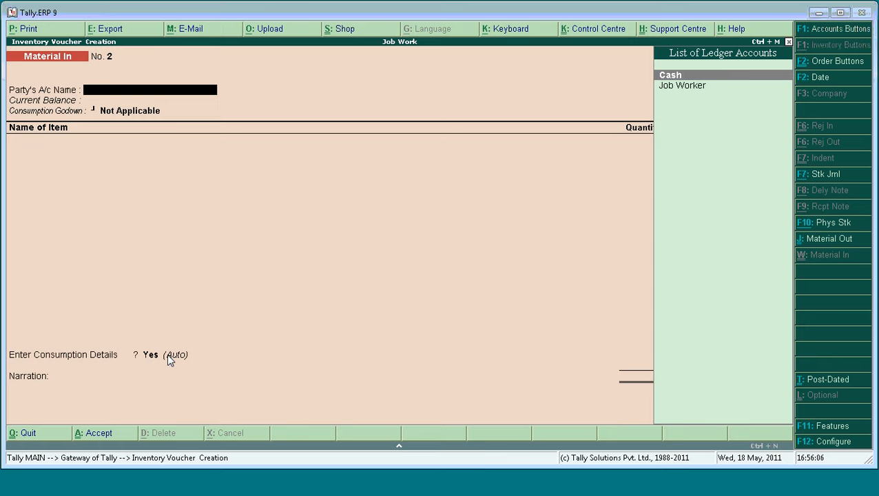
Reopen the saved Material In voucher, review its component consumption details and return to a blank voucher
key("Page_Up")
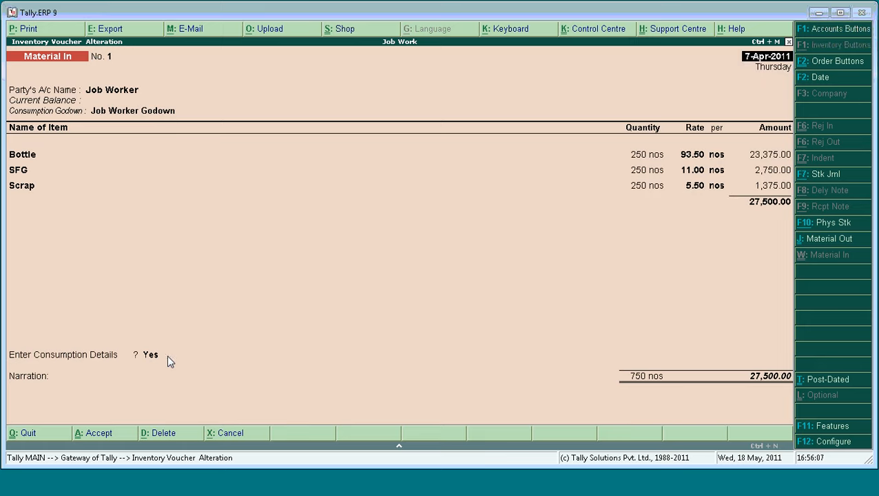
left_click(152, 359)
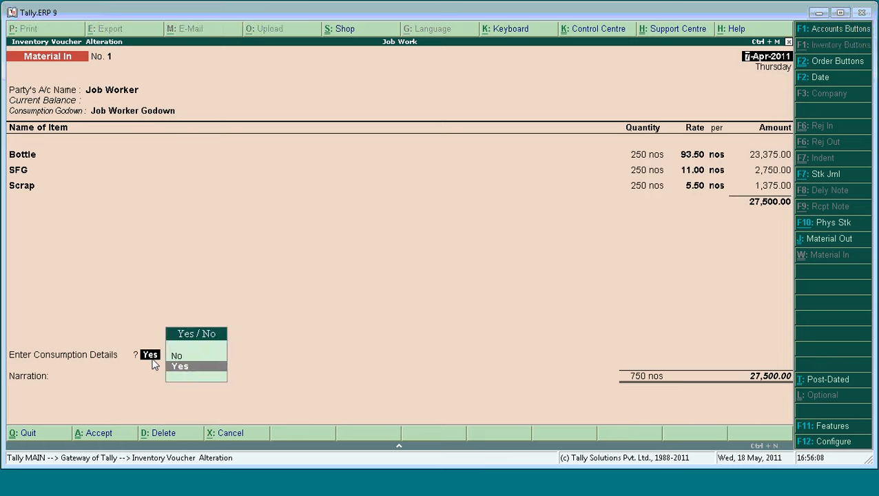
key("Return")
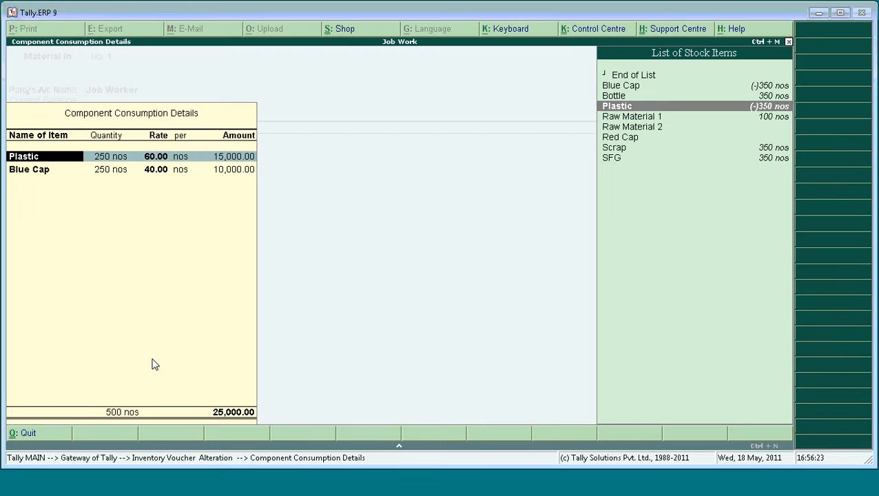
key("Escape")
key("Return")
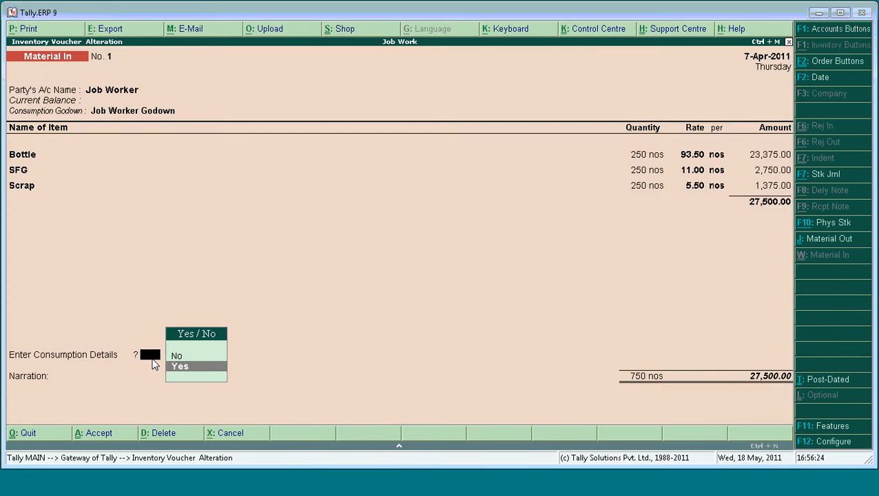
key("Page_Down")
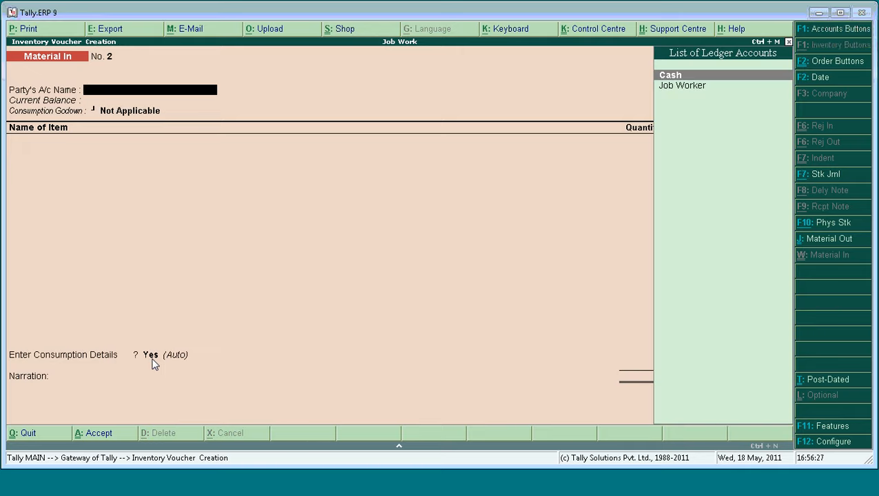
Leave voucher entry and open the Job Work Out Reports
key("Escape")
key("Return")
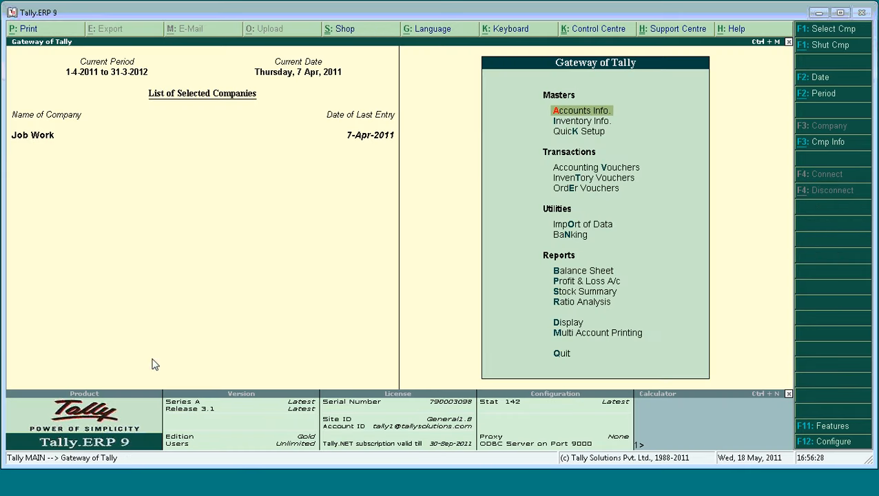
key("Down")
key("Down")
key("Down")
key("Down")
key("Down")
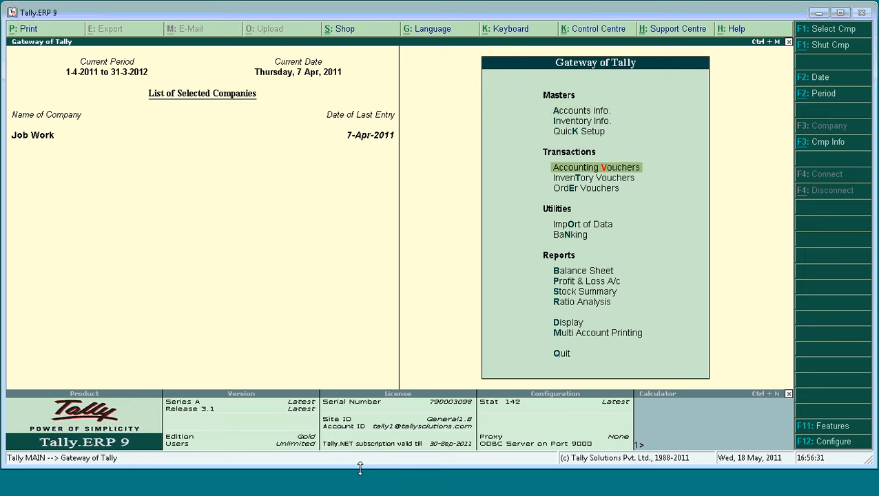
key("Down")
key("Down")
key("Down")
key("Down")
key("Down")
key("Down")
key("Down")
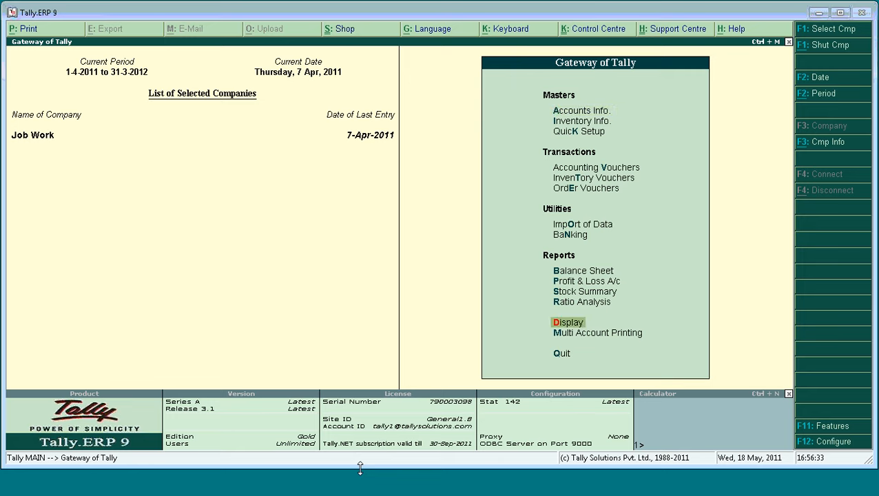
key("Return")
key("Down")
key("Down")
key("Down")
key("Down")
key("Down")
key("Down")
key("Down")
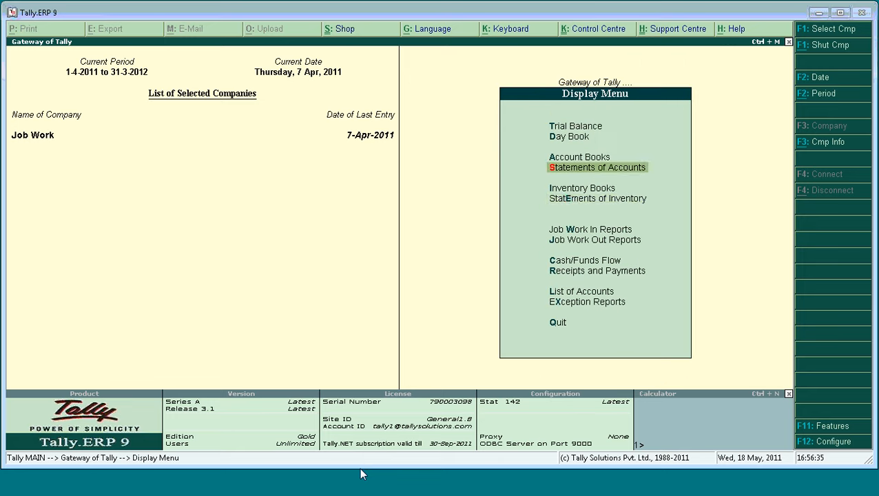
key("Return")
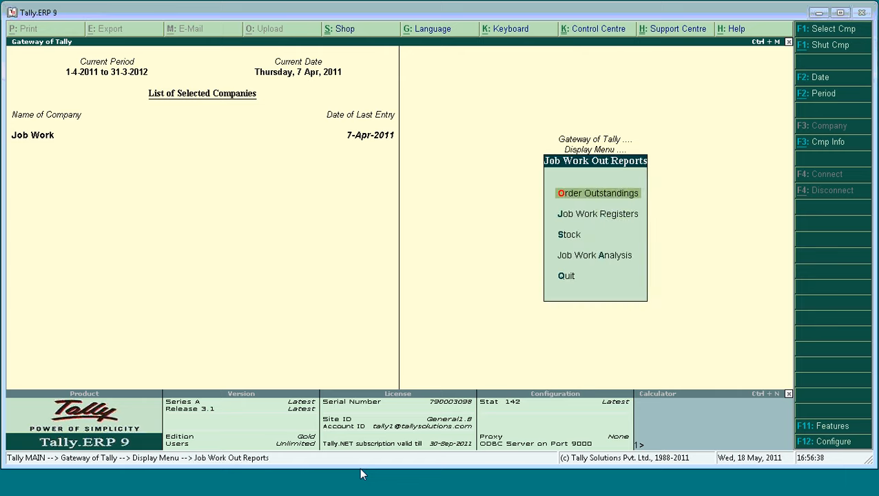
Open the Material Movement Register among the job work registers
key("Down")
key("Return")
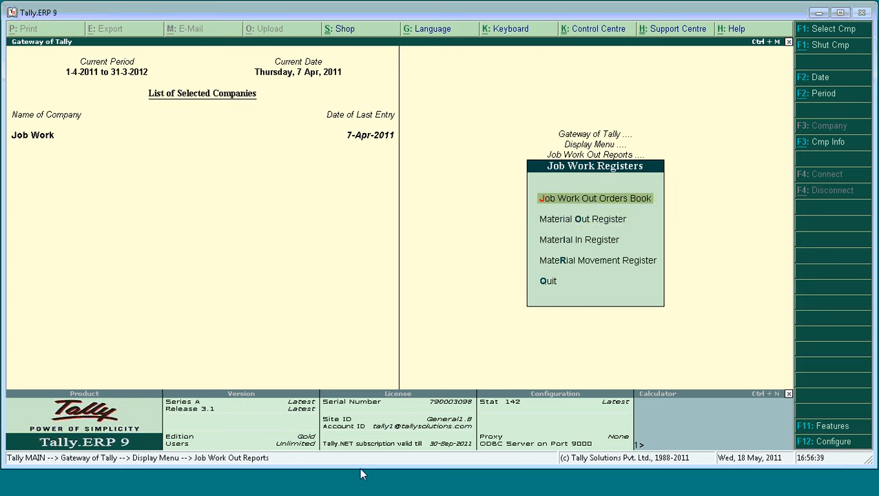
key("Down")
key("Down")
key("Down")
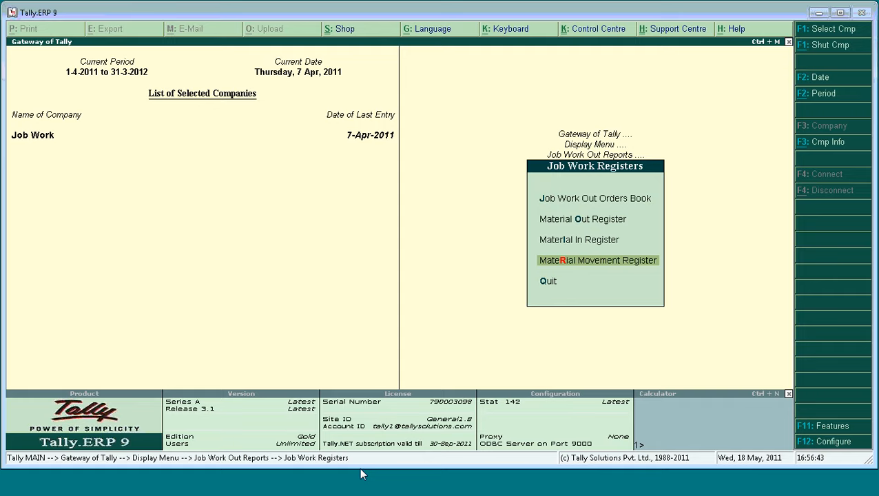
key("Return")
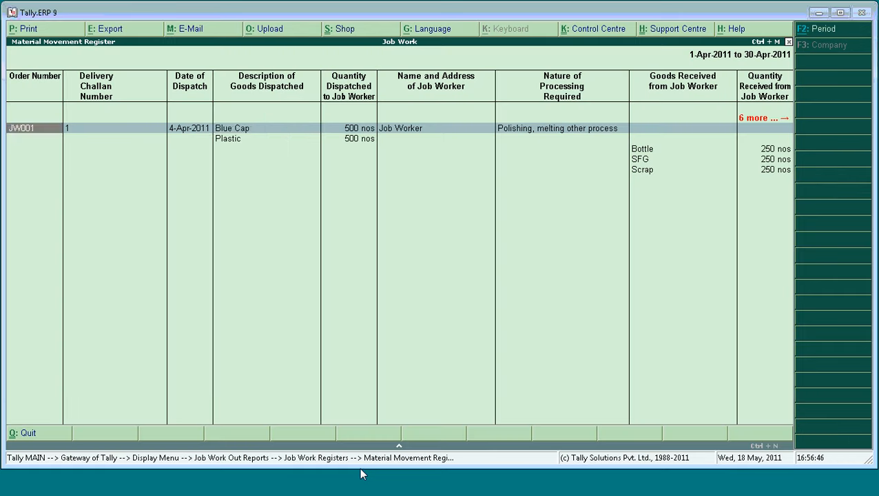
Examine the goods dispatched, their quantities, the job worker and the nature of processing in the Material Movement Register
key("Right")
key("Right")
key("Right")
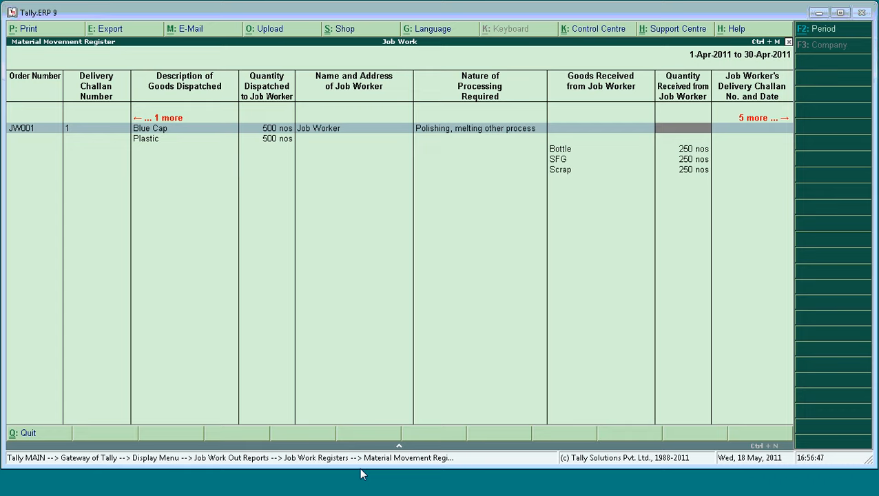
key("Left")
key("Left")
key("Left")
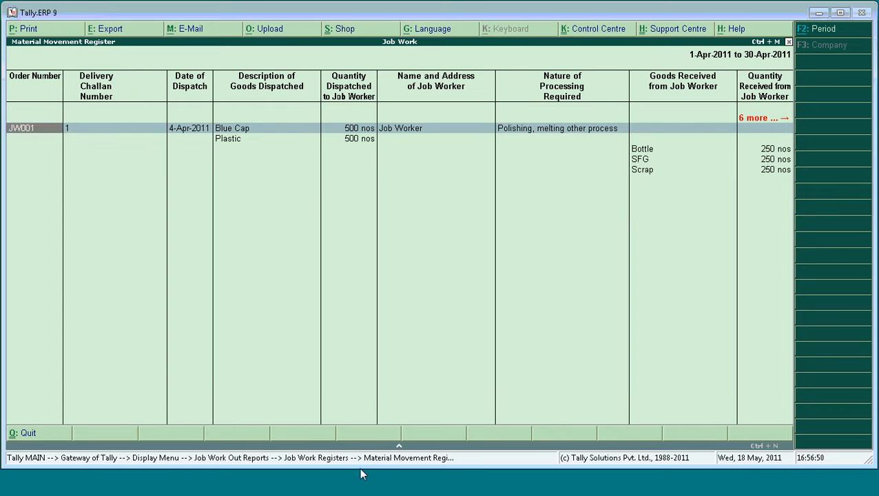
key("Right")
key("Down")
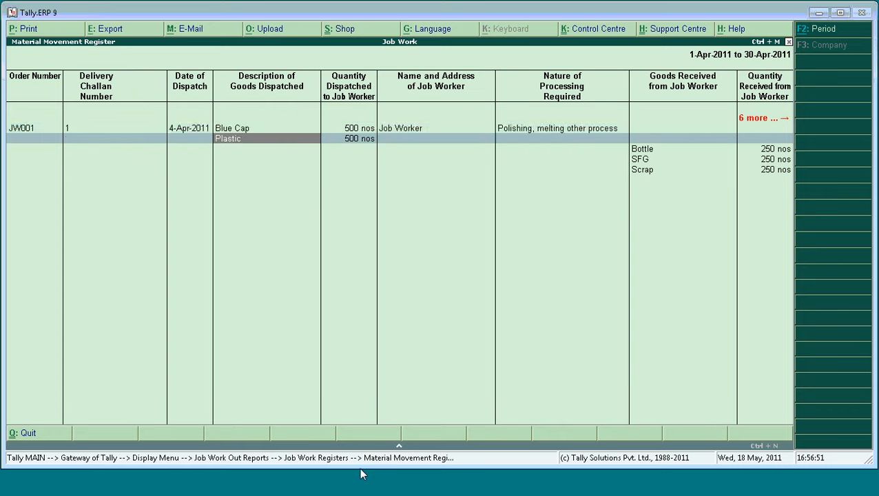
key("Up")
key("Right")
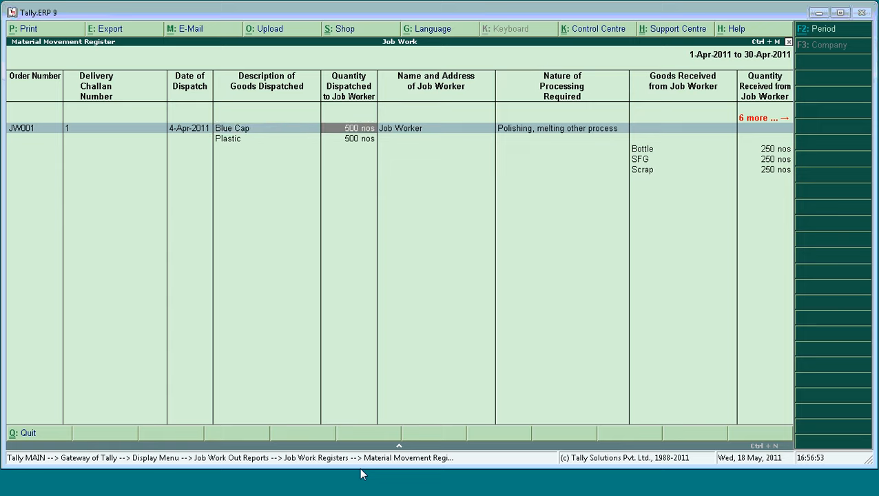
key("Down")
key("Up")
key("Right")
key("Right")
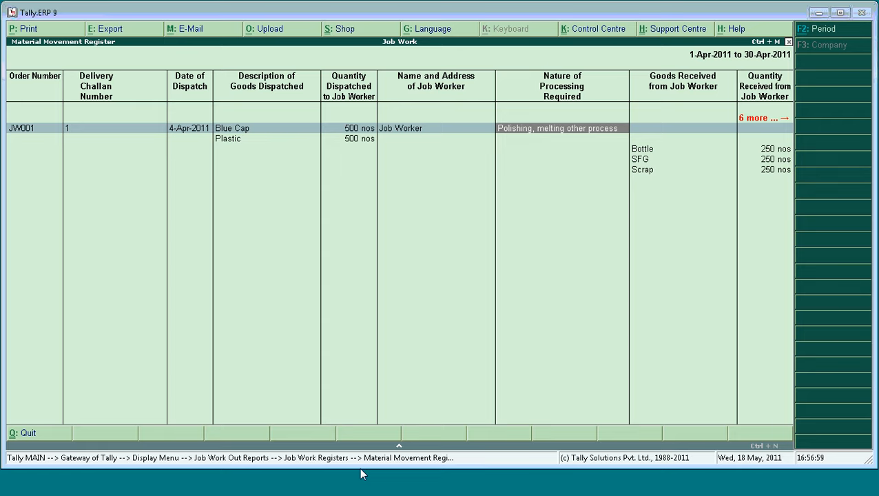
Examine the goods received, their quantities, receipt dates and the remaining columns through Remarks, then close the Material Movement Register
key("Right")
key("Right")
key("Right")
key("Right")
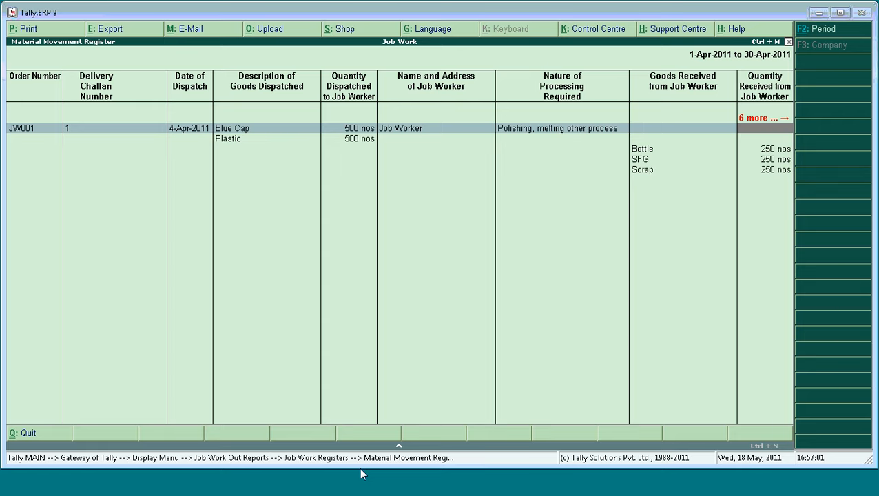
key("Left")
key("Left")
key("Left")
key("Left")
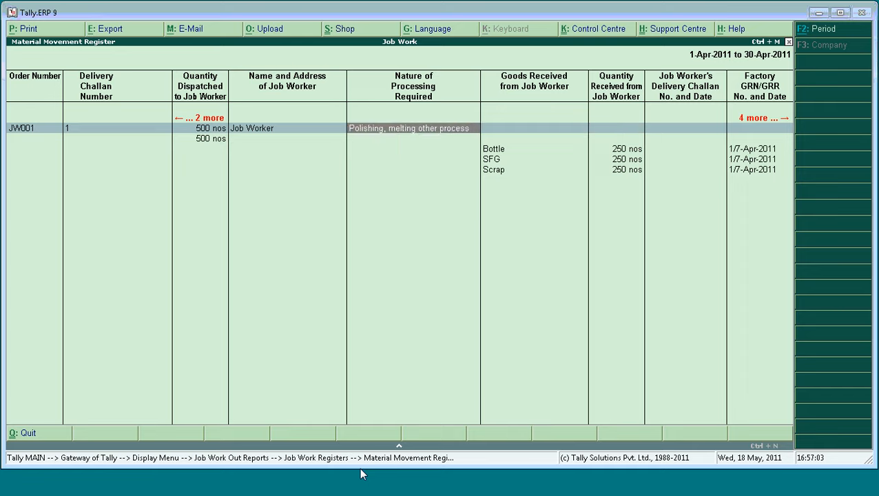
key("Down")
key("Down")
key("Right")
key("Down")
key("Down")
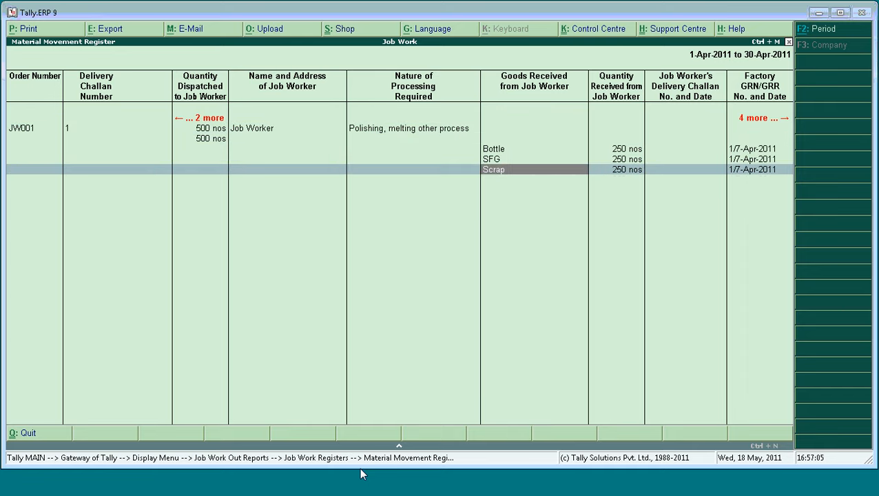
key("Up")
key("Up")
key("Down")
key("Down")
key("Up")
key("Up")
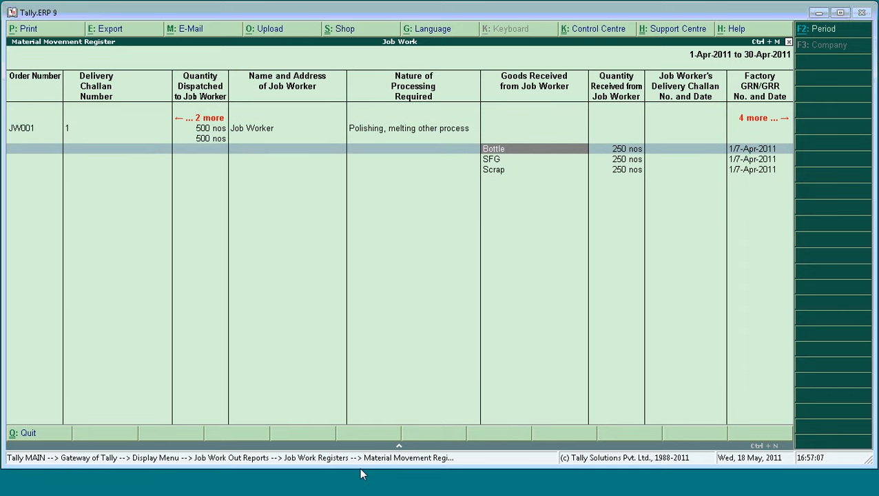
key("Down")
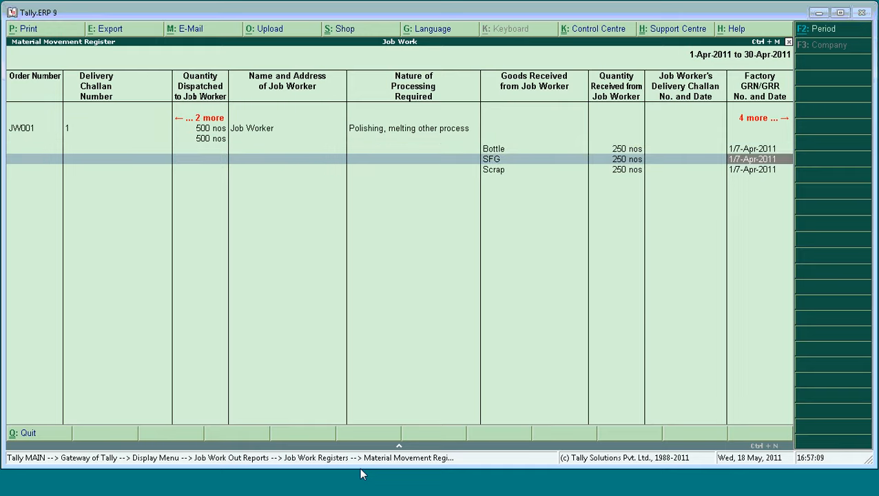
key("Up")
key("Right")
key("Right")
key("Right")
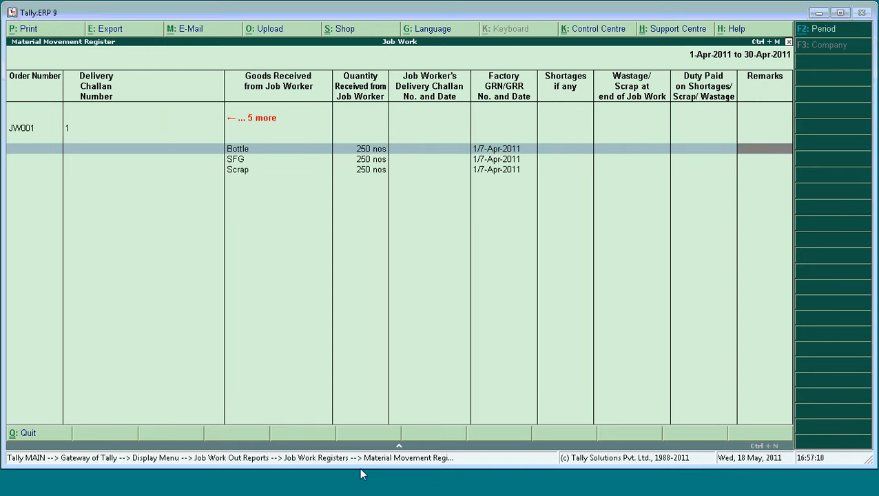
key("Escape")
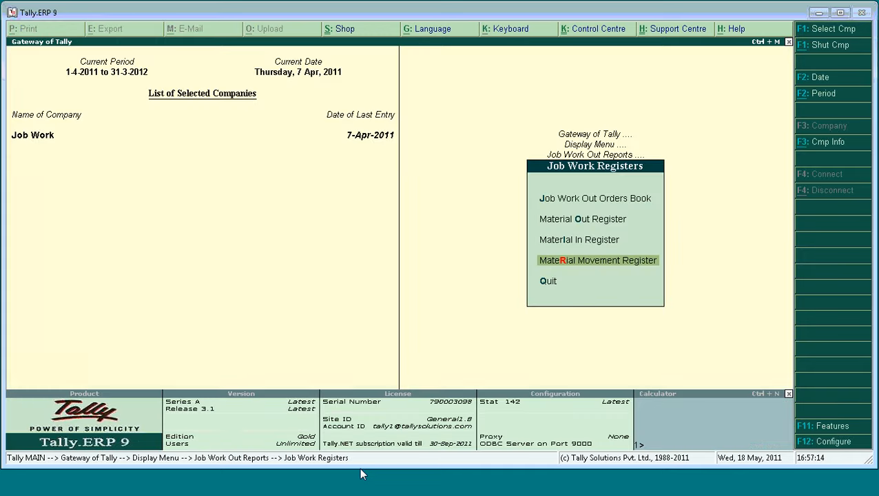
Review the Material In Register with its voucher details expanded, then close it
key("Up")
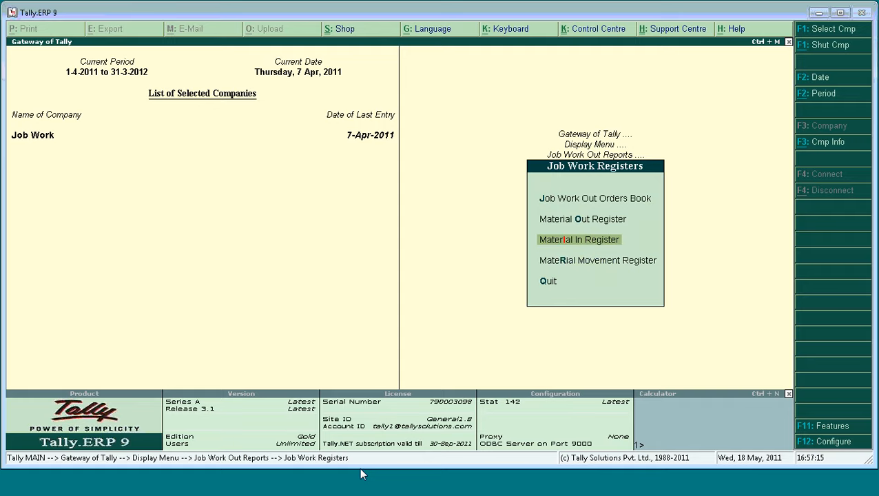
key("Return")
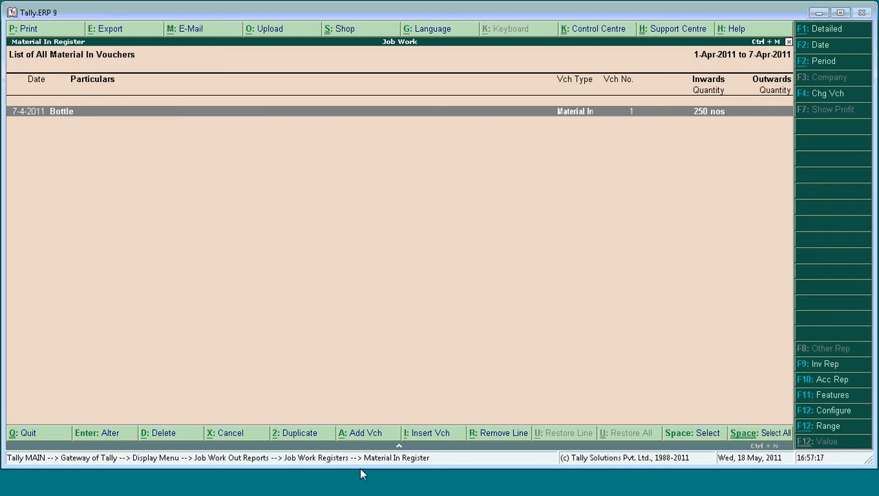
key("alt+F1")
key("Down")
key("Down")
key("Up")
key("Up")
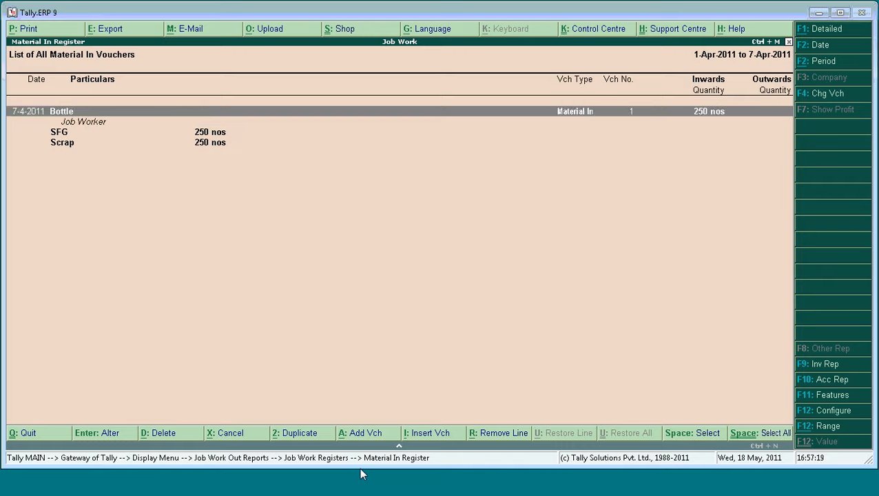
key("Escape")
Review the voucher details in the Material Out Register, then close it
key("Up")
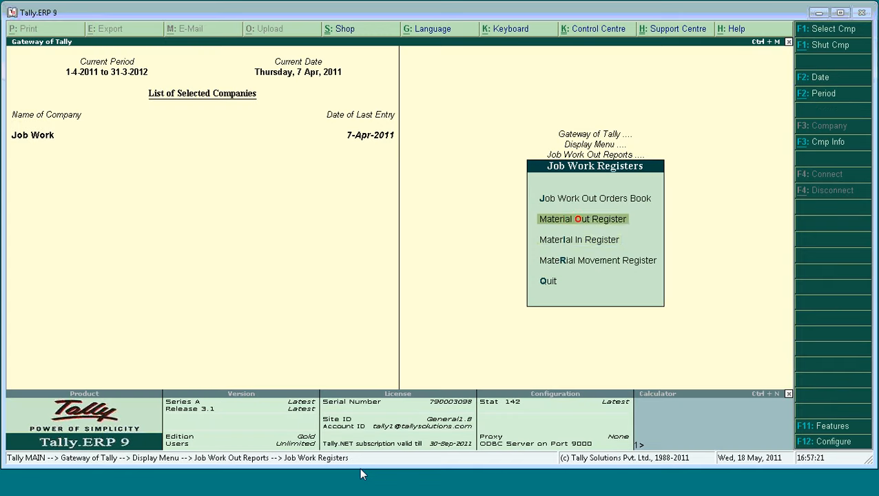
key("Return")
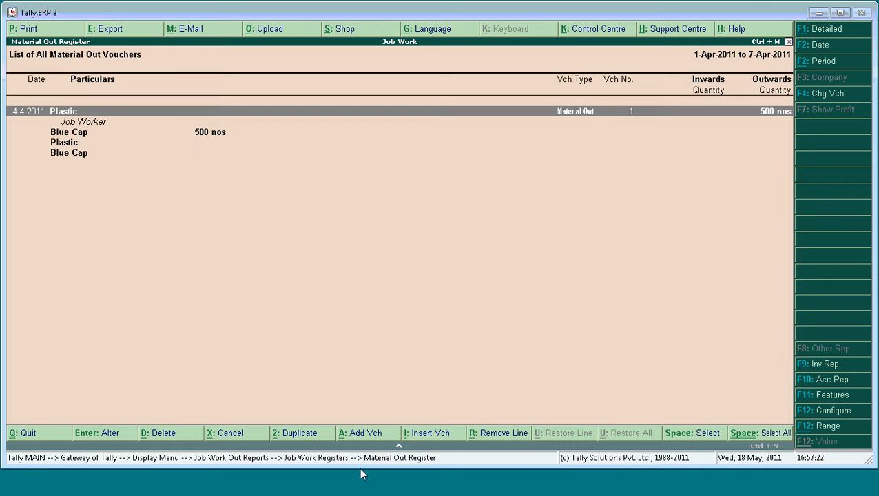
key("Down")
key("Down")
key("Up")
key("Up")
key("Escape")
key("Up")
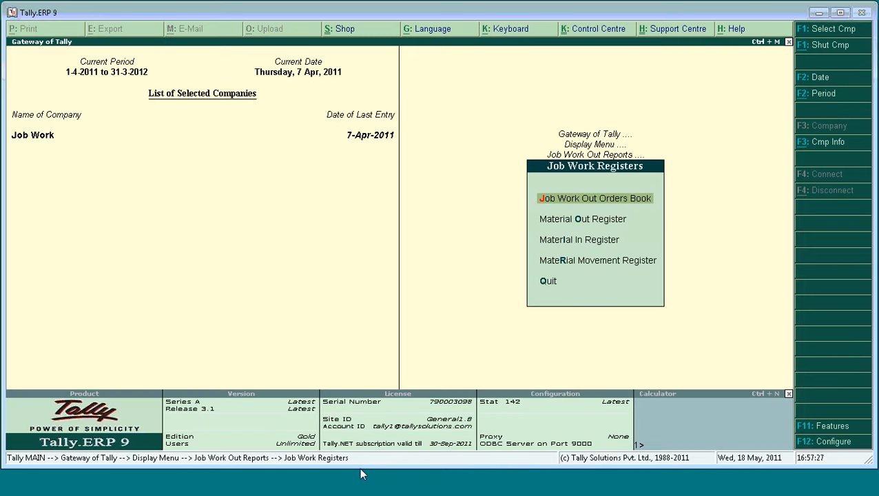
Review the Job Work Out Orders Book, then close it and leave the job work registers
key("Return")
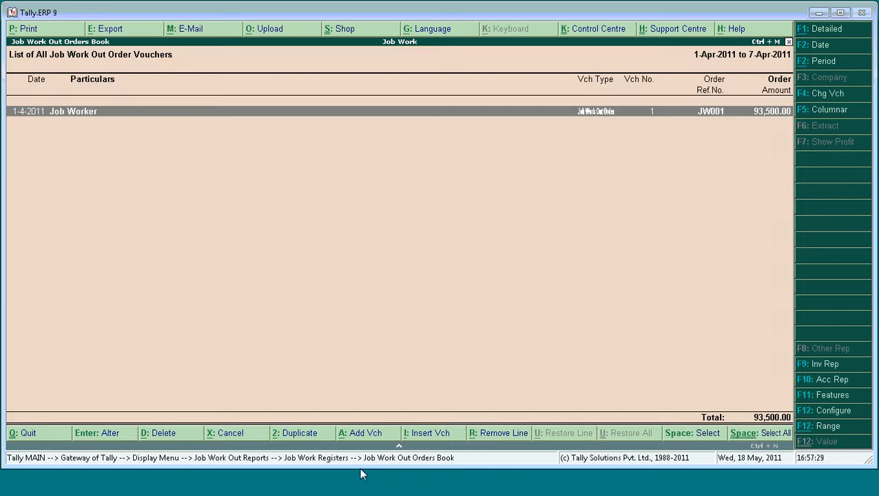
key("Escape")
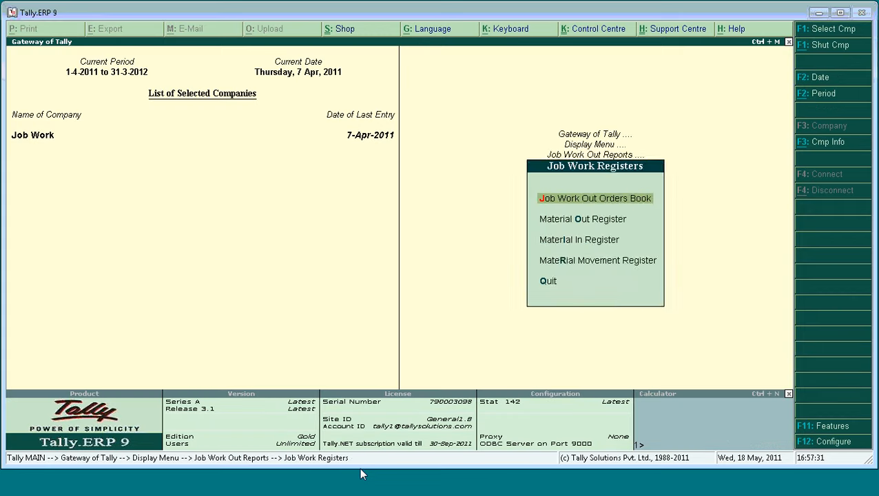
key("Escape")
Examine the item-wise stock held with the job worker, then close the report
key("s")
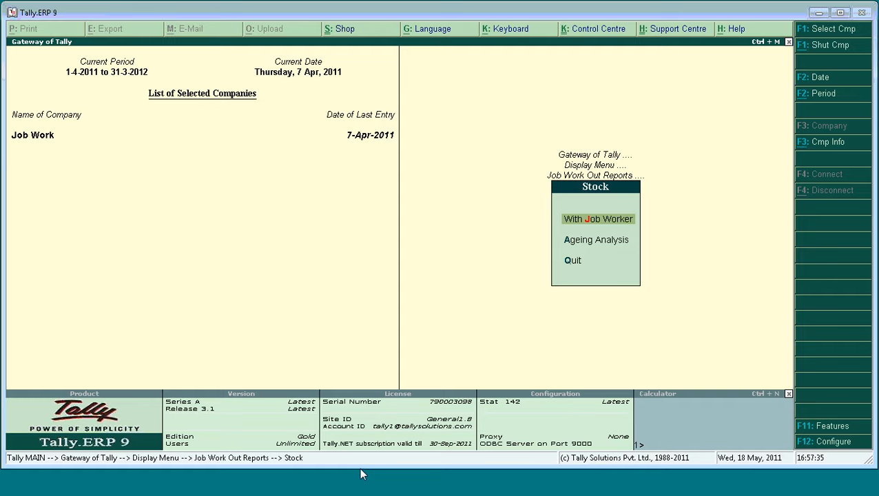
key("Return")
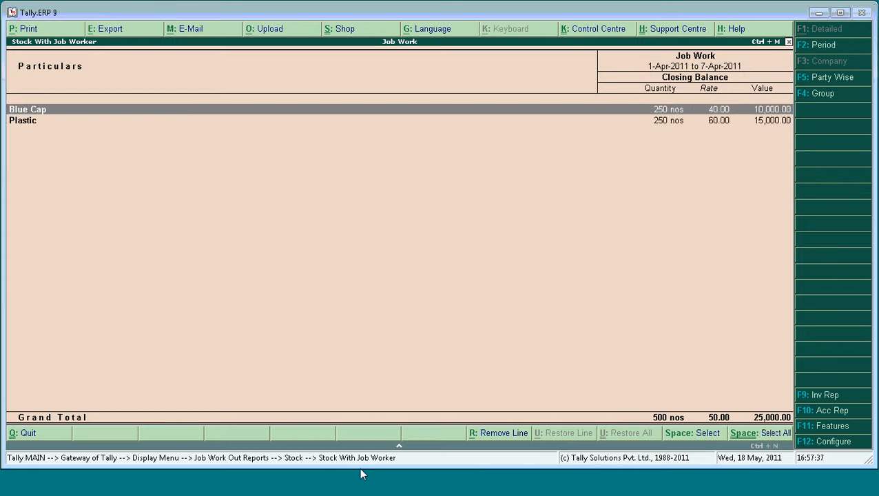
key("Down")
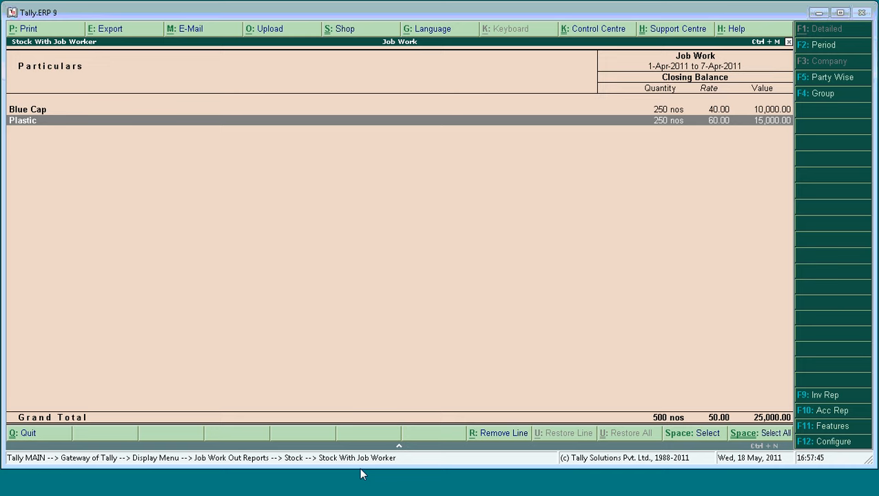
key("Up")
key("Escape")
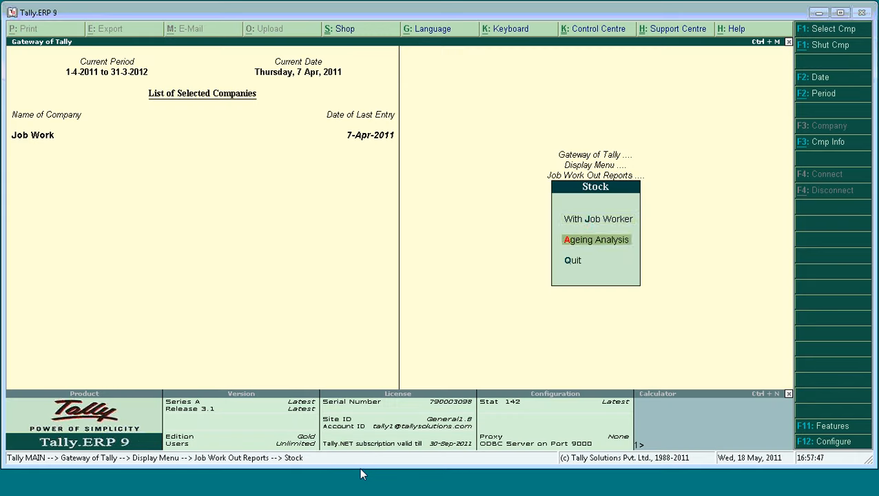
Reopen the Stock With Job Worker report, examine it party-wise, then close it
key("Up")
key("Return")
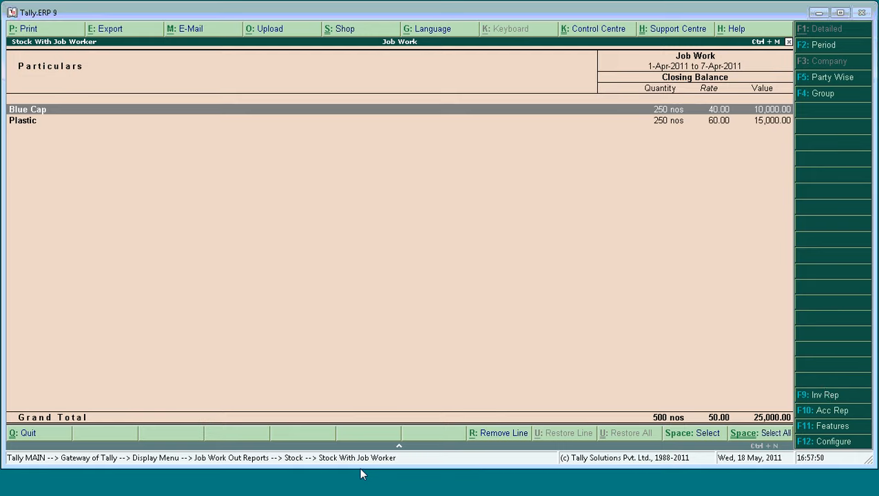
left_click(834, 77)
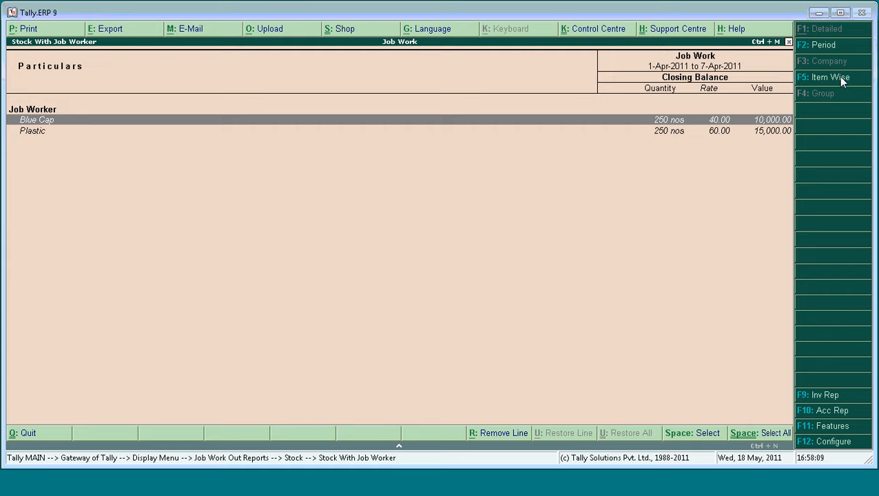
key("Down")
key("Up")
key("Escape")
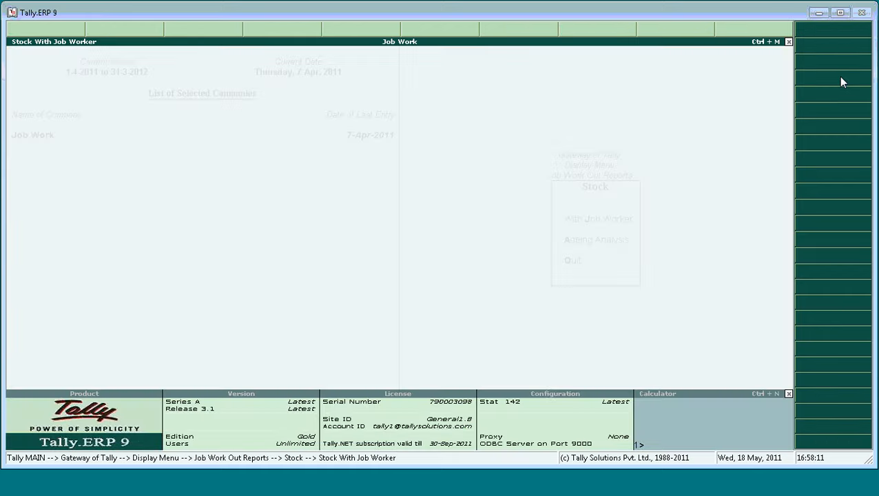
View the Issue Variance report under Job Work Analysis, then close it
key("Escape")
key("Down")
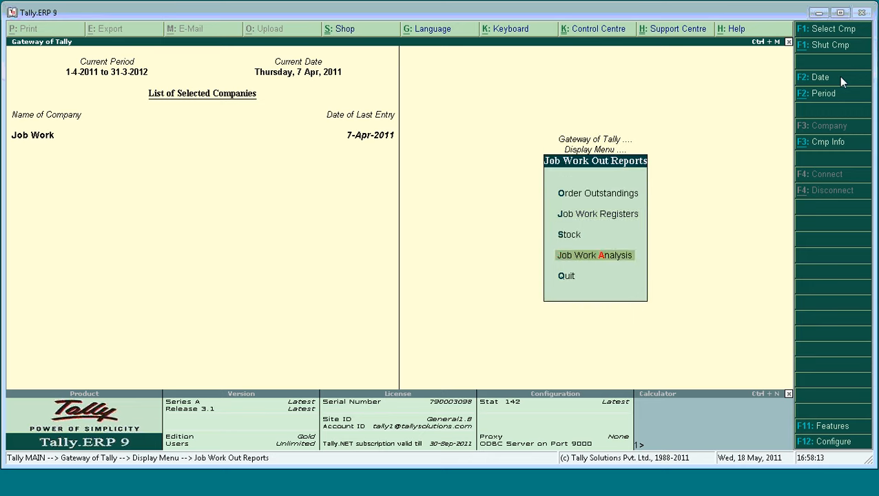
key("Down")
key("Down")
key("Return")
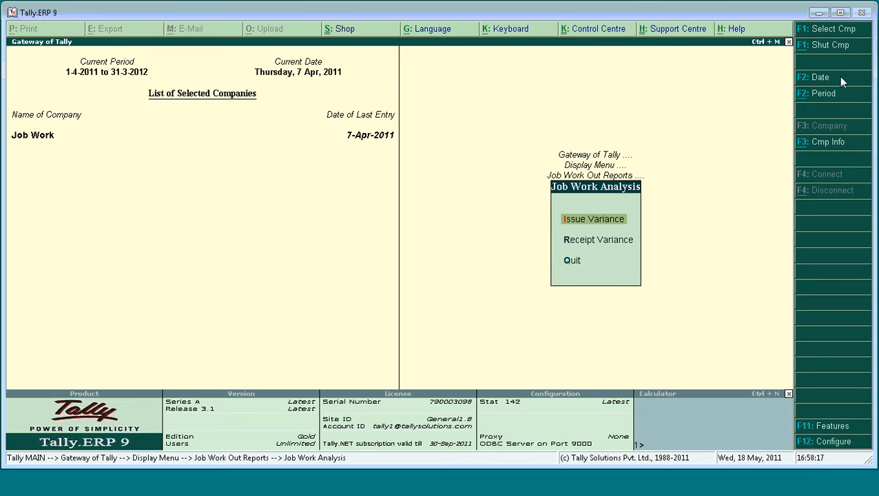
key("Return")
key("Escape")
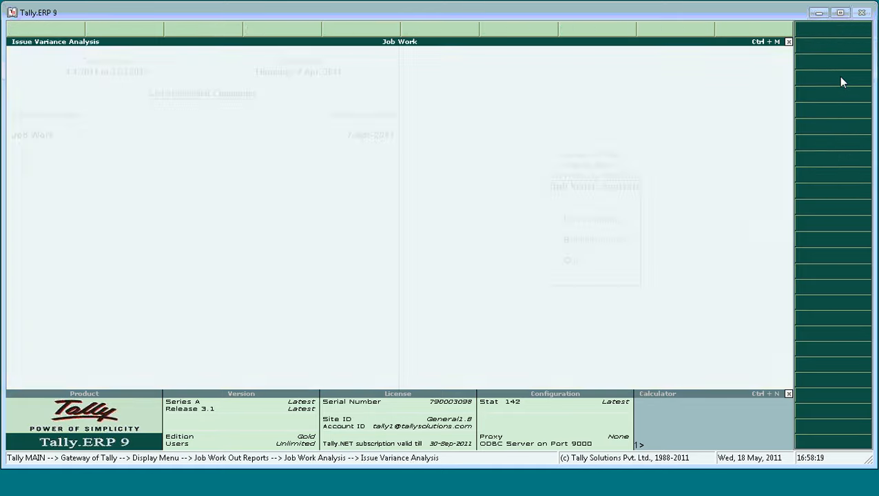
View the Receipt Variance report under Job Work Analysis, then close it
key("Down")
key("Return")
key("Escape")
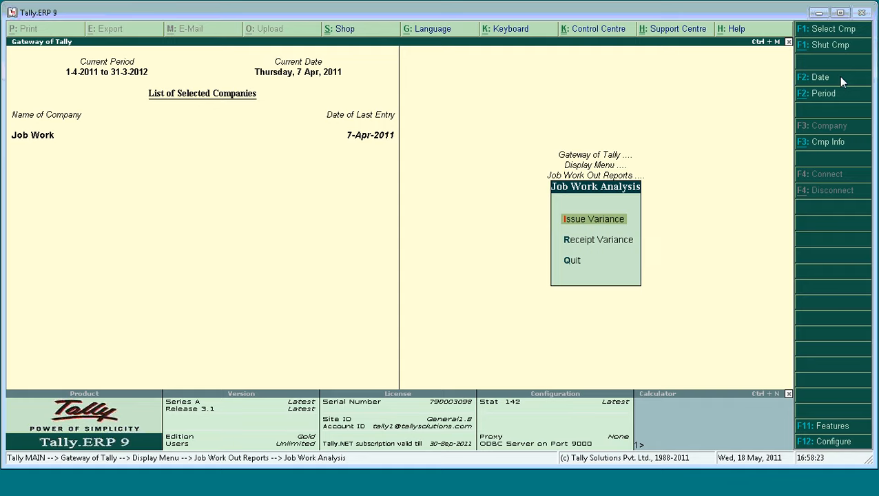
Review the Issue Variance report once more, then close it and leave the job work reports
key("Down")
key("Up")
key("Return")
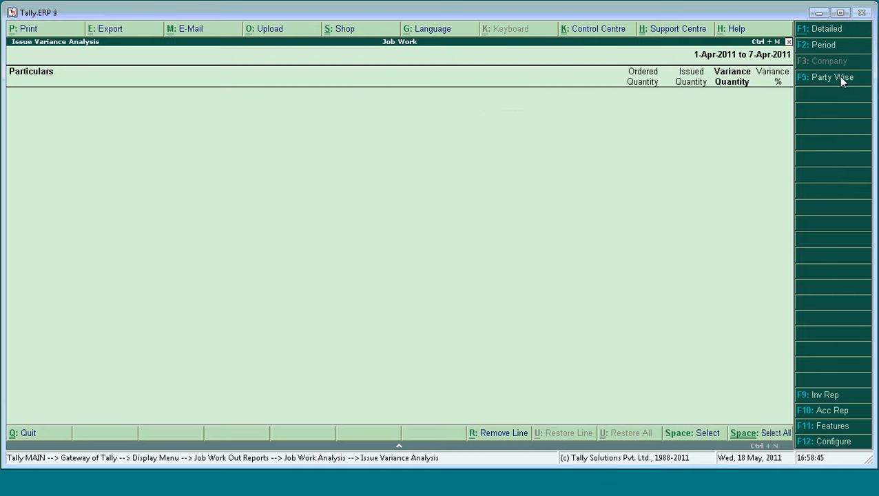
key("Escape")
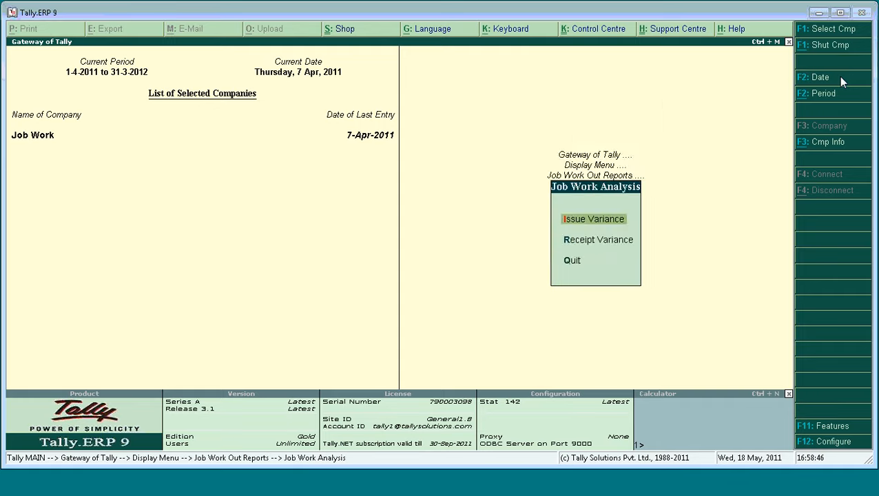
key("Escape")
key("Escape")
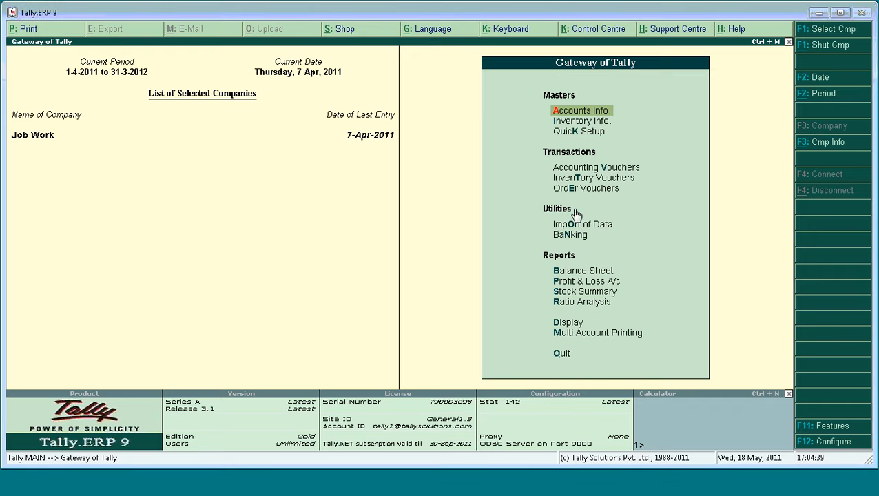
Show the Day Book for the period 1-Apr-2011 to 7-Apr-2011
key("d")
key("d")
key("F2")
key("BackSpace")
key("Return")
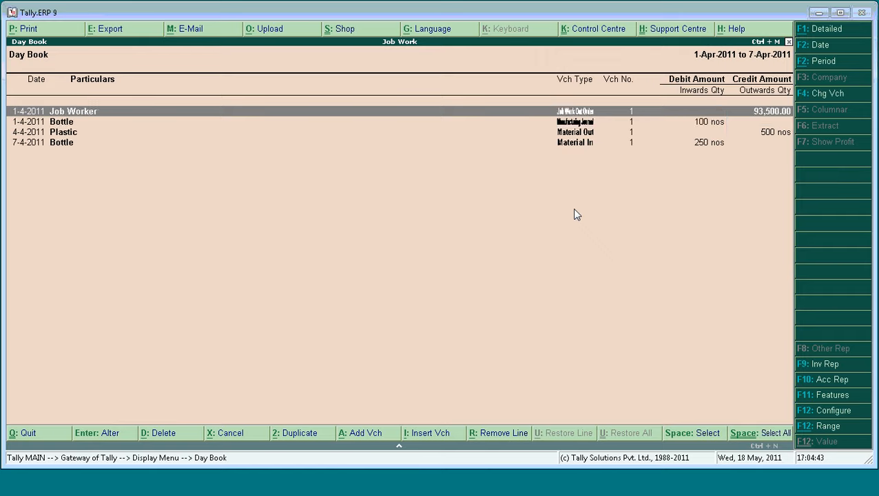
Open the Job Work Out Order voucher for alteration, keeping its despatch, process and party details, and bring up the Bottle item's allocations
key("Down")
key("Up")
key("Return")
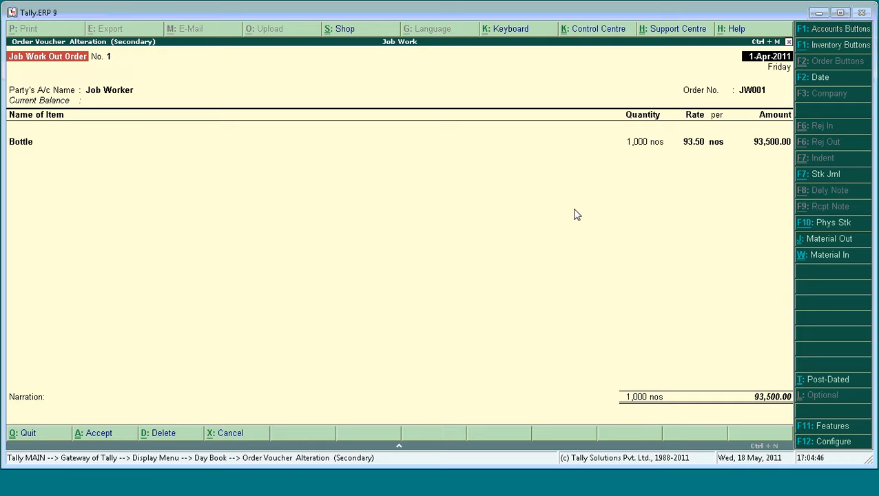
key("Return")
key("Return")
key("Return")
key("Return")
key("Return")
key("Return")
key("Return")
key("Return")
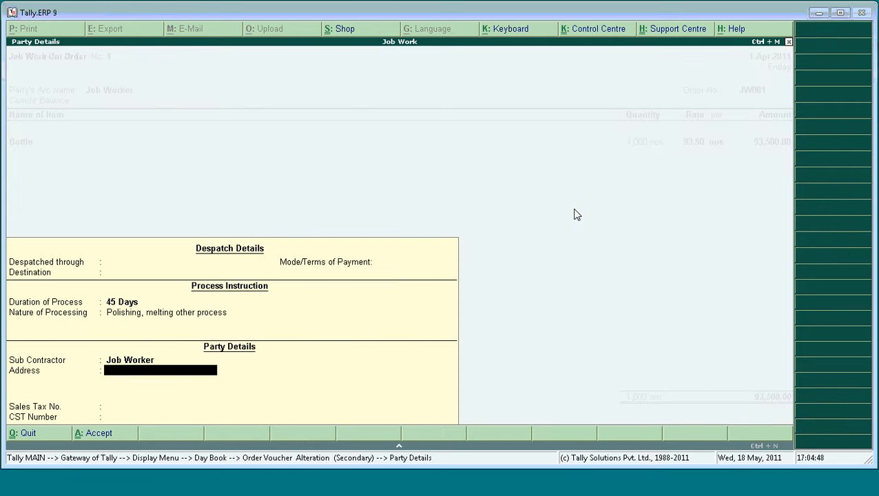
key("Return")
key("Return")
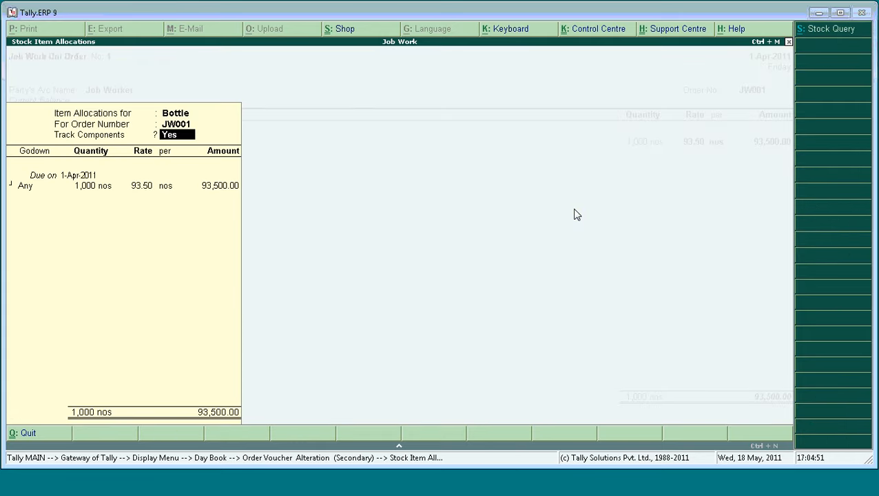
Keep the component allocations for Plastic, Blue Cap, SFG and Scrap and proceed to the Bottle allocation's rate
key("Return")
key("Return")
key("Return")
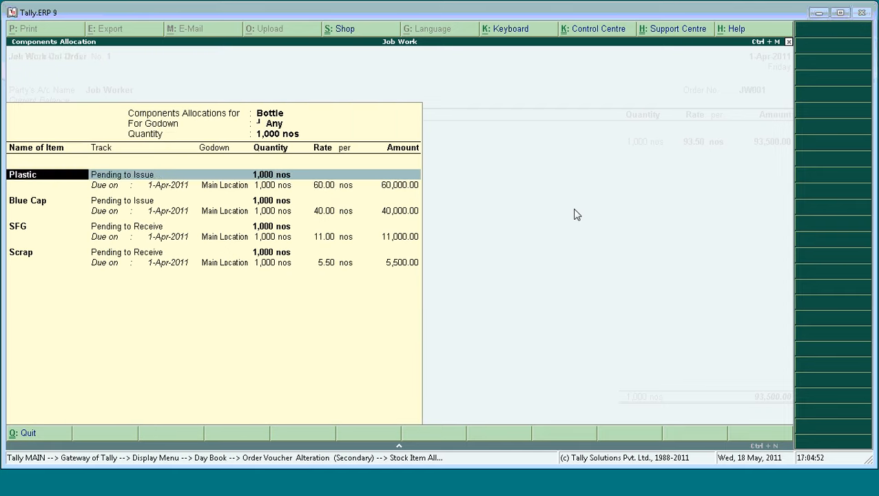
key("Return")
key("Return")
key("Return")
key("Return")
key("Return")
key("Return")
key("Return")
key("Return")
key("Return")
key("Return")
key("Return")
key("Return")
key("Return")
key("Return")
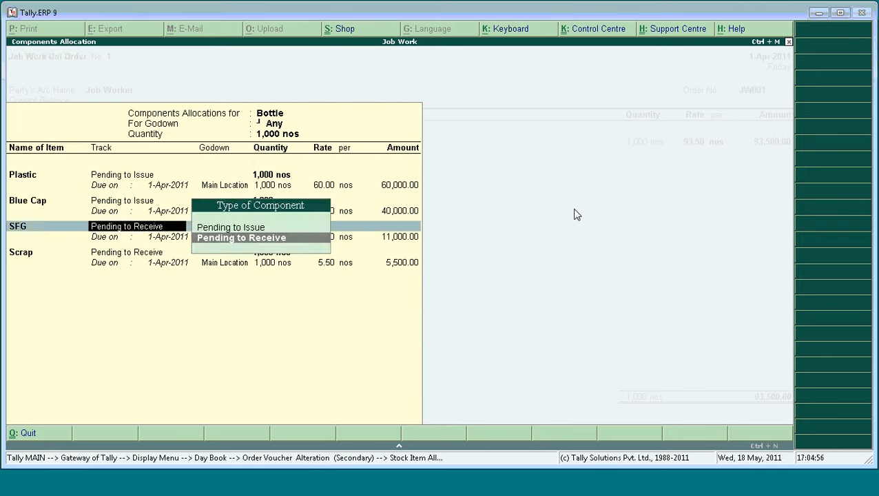
key("Return")
key("Return")
key("Return")
key("Return")
key("Return")
key("Return")
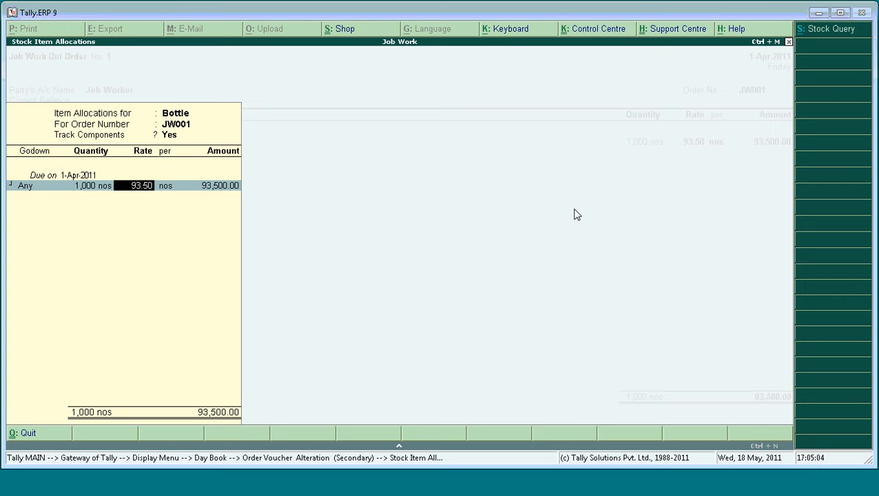
Set the Bottle rate to 100 in the Job Work Out Order, save the voucher and leave the Day Book
type("100")
key("Return")
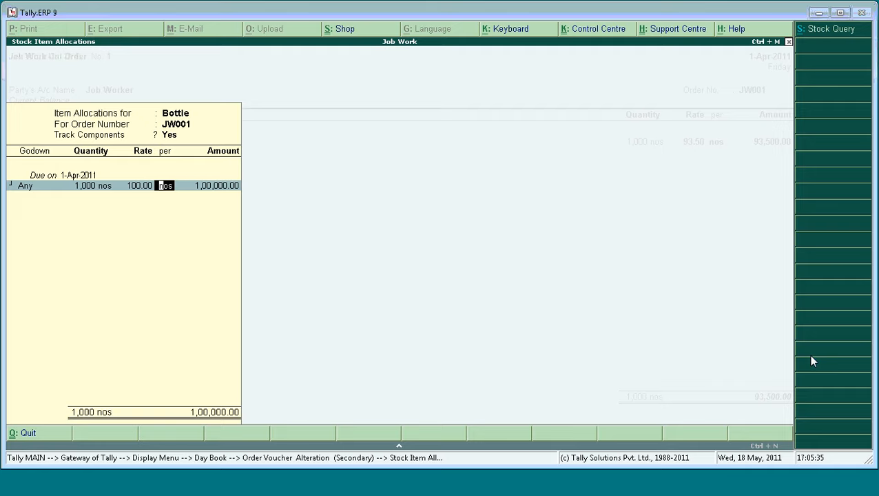
key("Return")
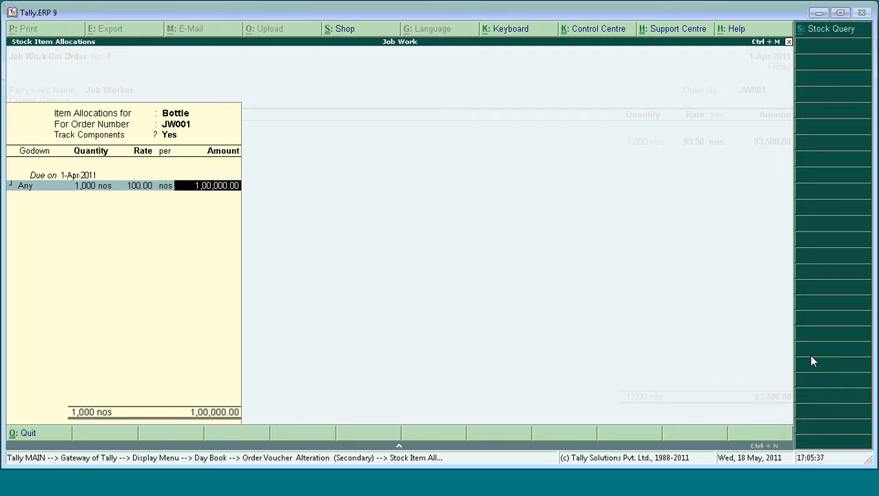
key("Return")
key("Return")
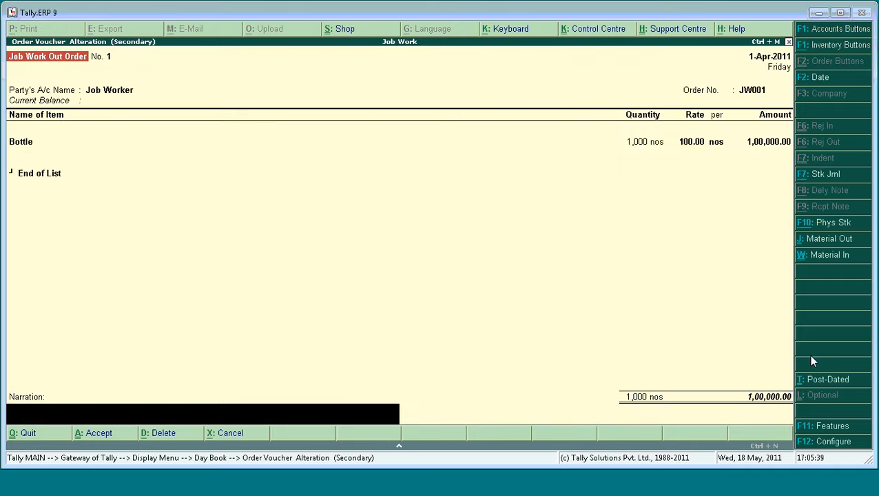
key("Return")
key("Return")
key("Escape")
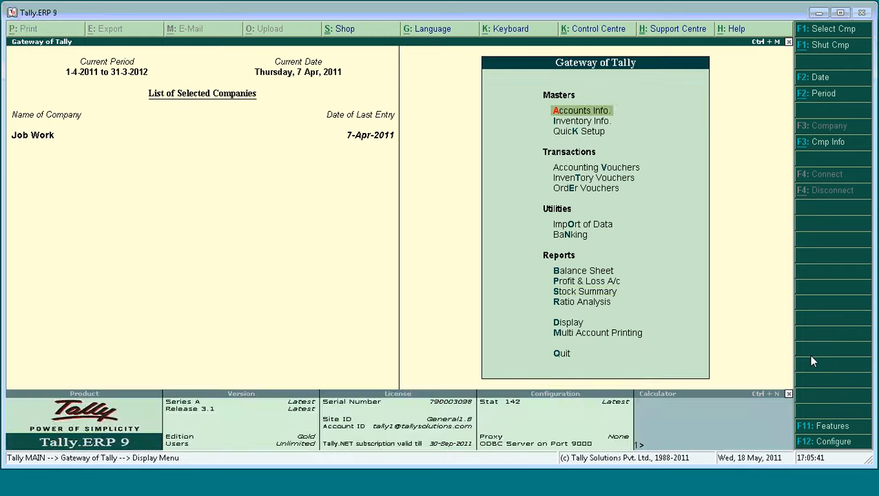
Open the Stock Summary and drill down to the Material In entry among Bottle's April stock vouchers
key("s")
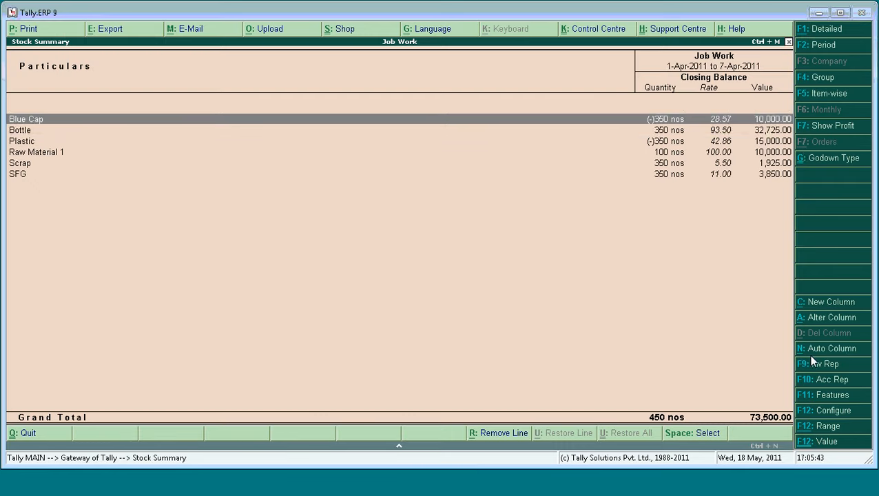
key("Down")
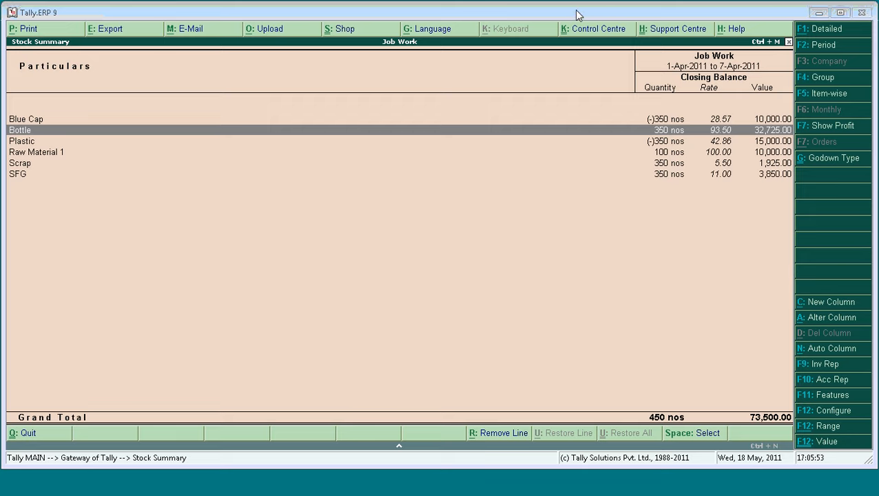
key("Down")
key("Up")
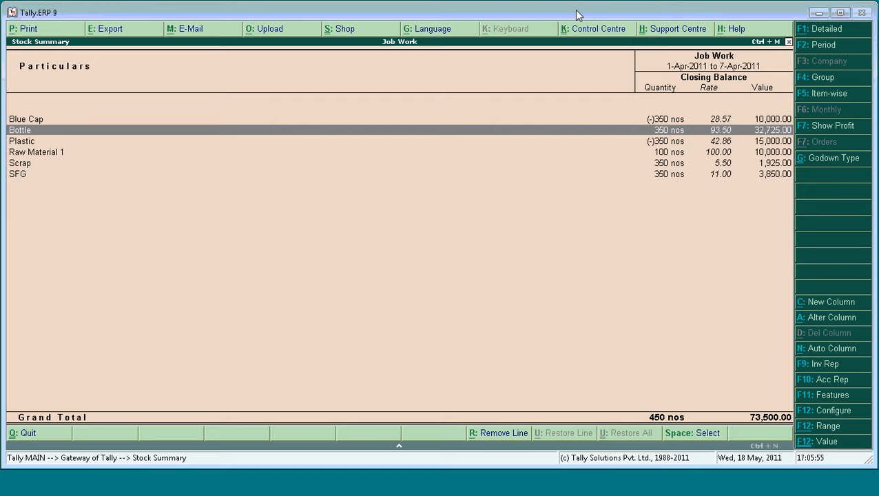
key("Return")
key("Return")
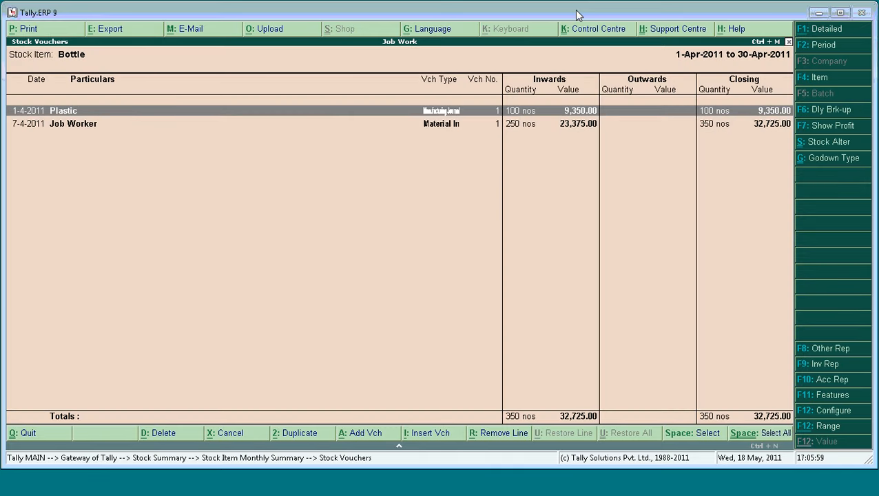
key("Down")
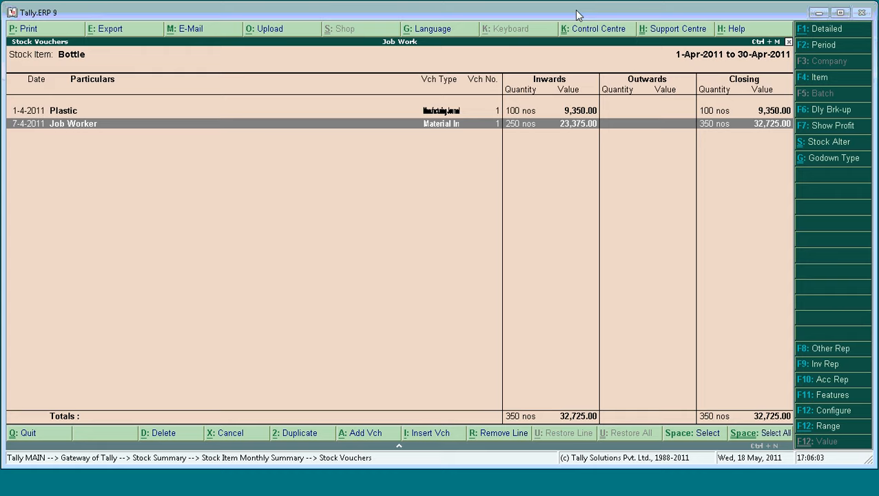
Open Bottle's Material In voucher dated 7-Apr-2011 for alteration, keeping its date and Job Worker party, and proceed to its order details
key("Return")
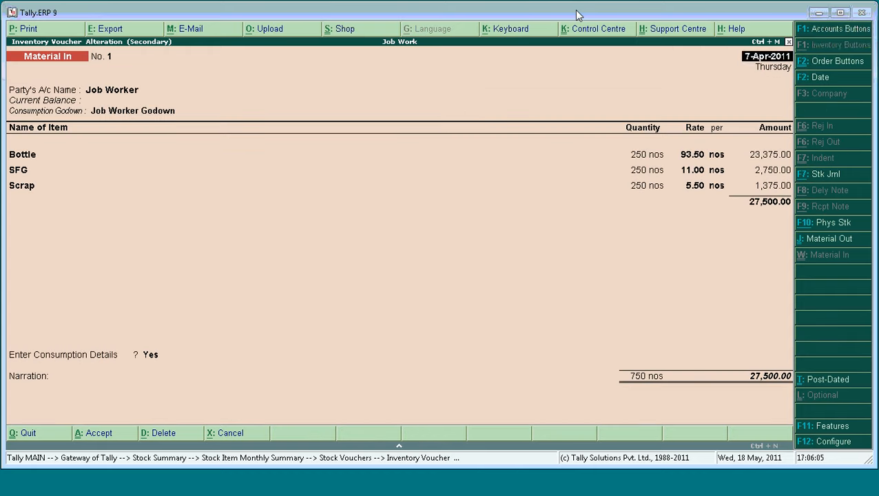
key("Return")
key("Return")
key("Return")
key("Return")
key("Return")
key("Return")
key("Return")
key("Return")
key("Return")
key("Return")
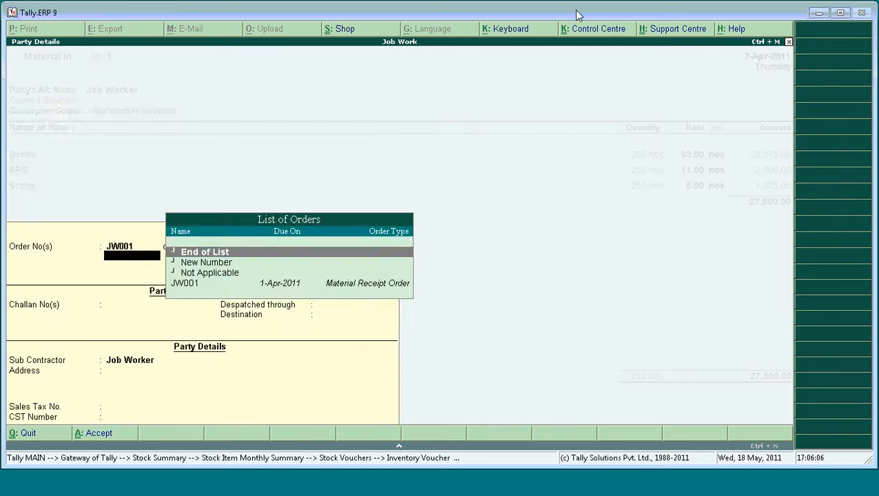
Keep order JW001 and the despatch and party details, and proceed to the rate in the Bottle item's allocation
key("Return")
key("Return")
key("Return")
key("Return")
key("Return")
key("Return")
key("Return")
key("Return")
key("Return")
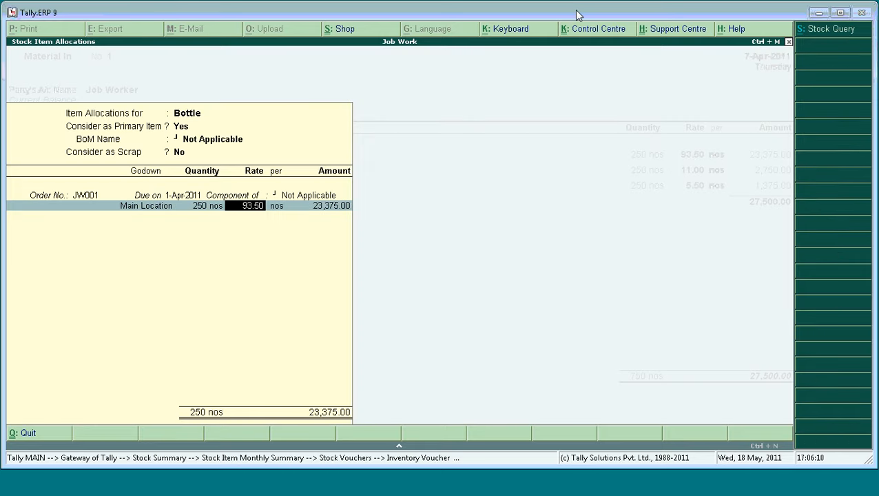
Set the Bottle rate to 100 in the Material In voucher and save it with the SFG and Scrap lines unaltered
type("100")
key("Return")
key("Return")
key("Return")
key("Return")
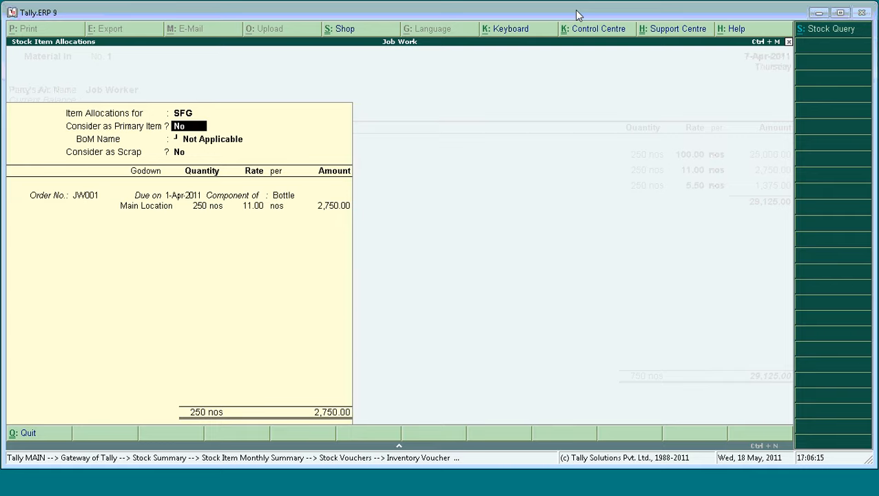
key("ctrl+a")
key("ctrl+a")
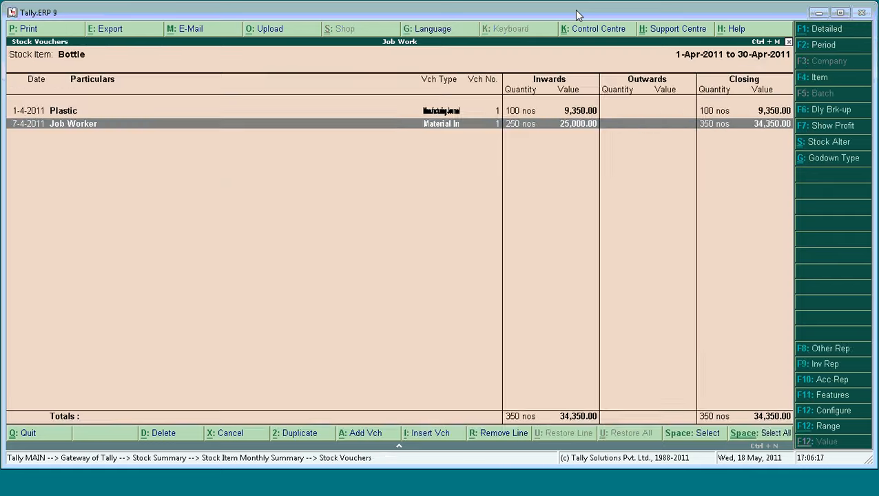
Return to the Stock Summary and drill down again into Bottle's April stock vouchers
key("Escape")
key("Escape")
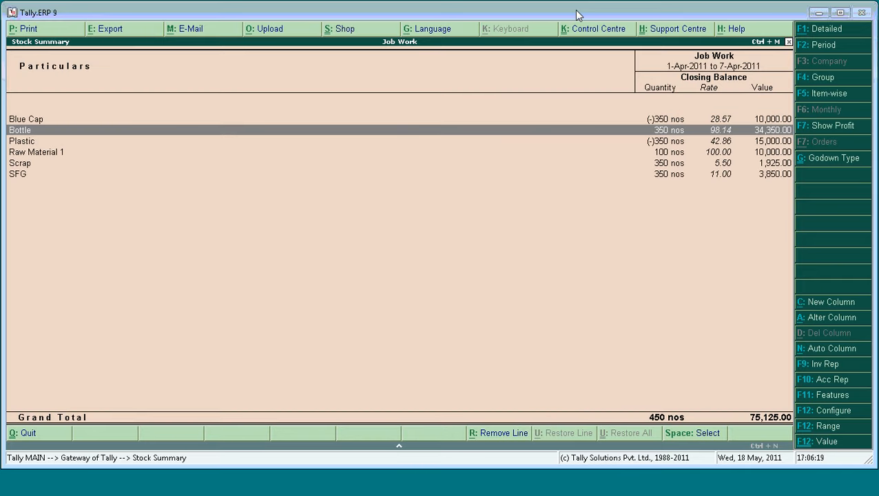
key("Down")
key("Up")
key("Return")
key("Return")
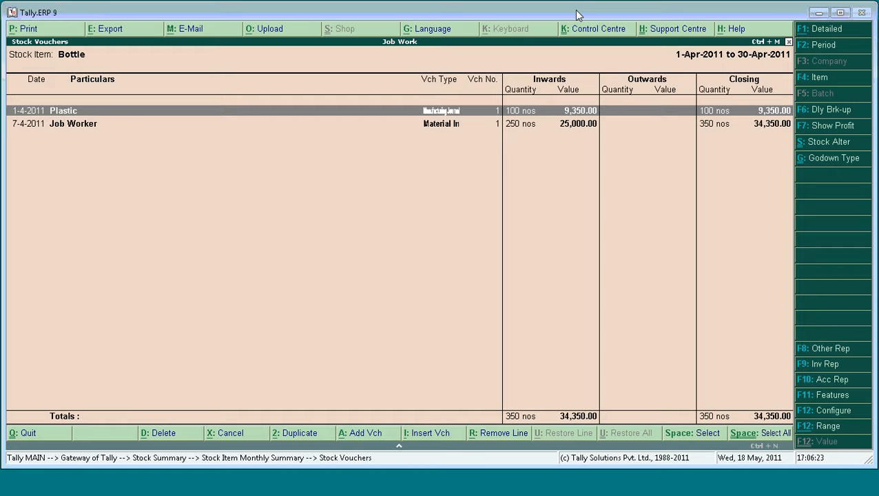
Remove the Manufacturing Journal of 1-Apr-2011 for 100 nos of Bottle and return to the Bottle line in the Stock Summary
key("Return")
key("Escape")
key("Escape")
key("Escape")
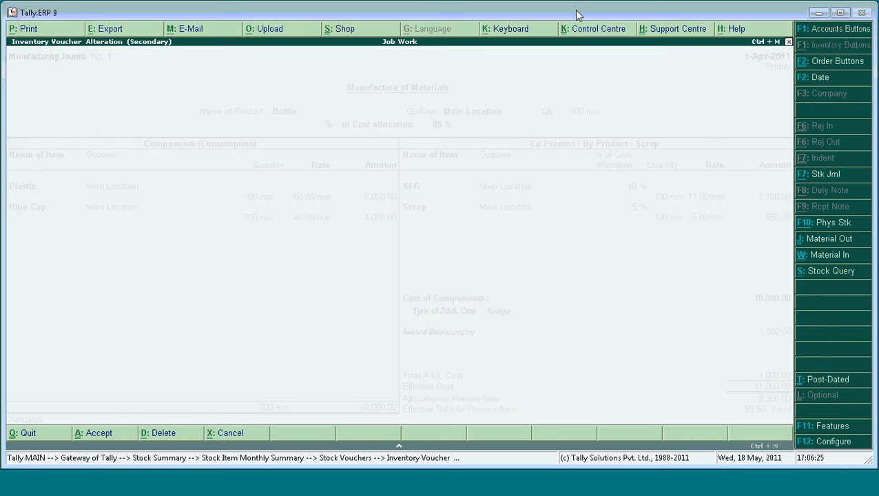
key("Down")
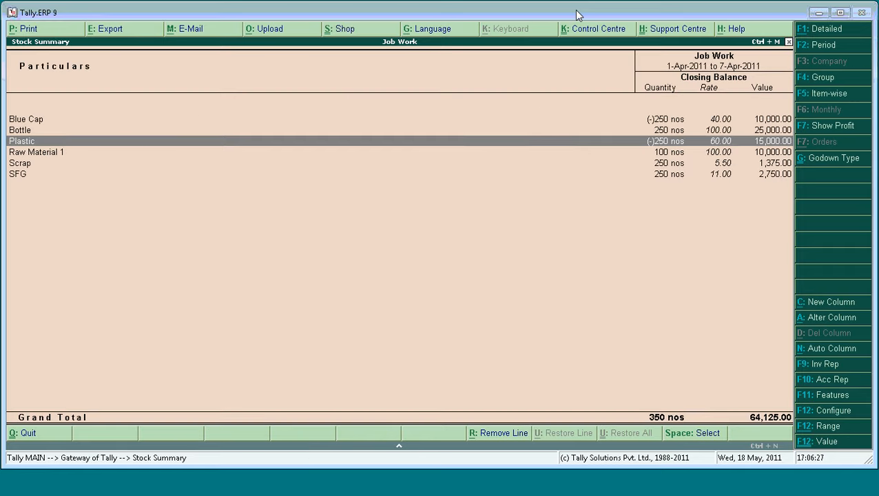
key("Up")
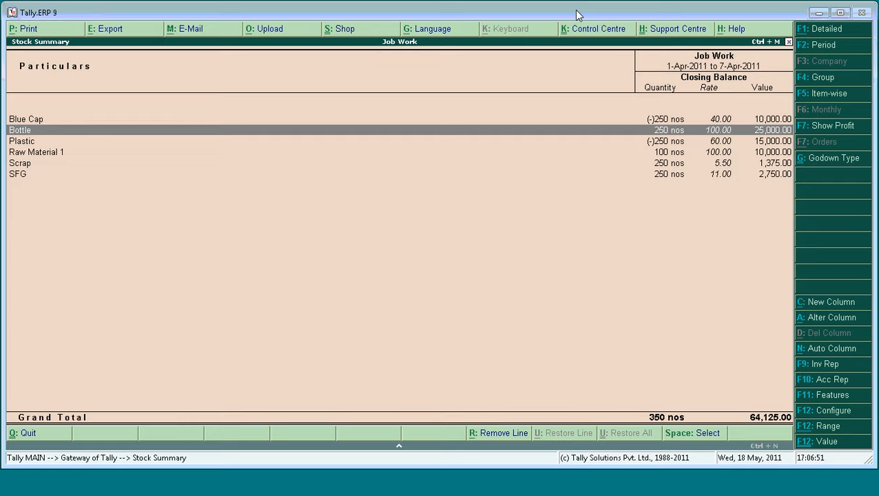
Start a Journal voucher and begin creating a ledger named Packing Charges from its debit line
key("Escape")
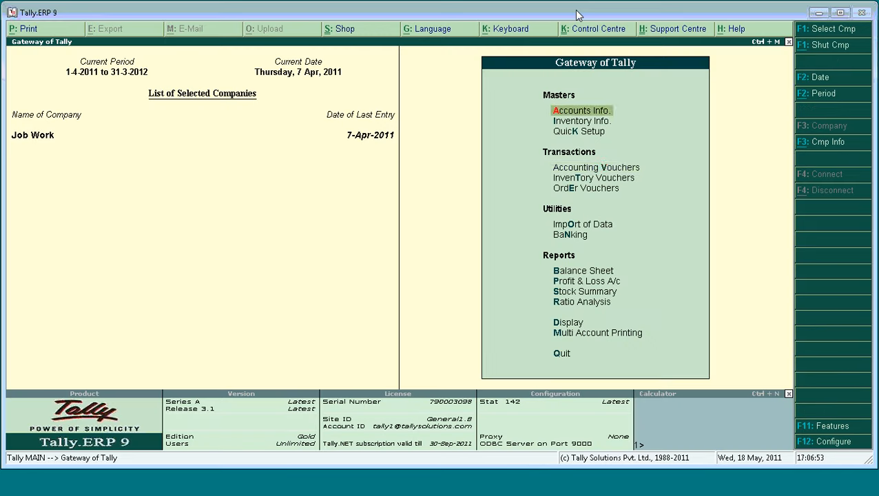
key("v")
key("Return")
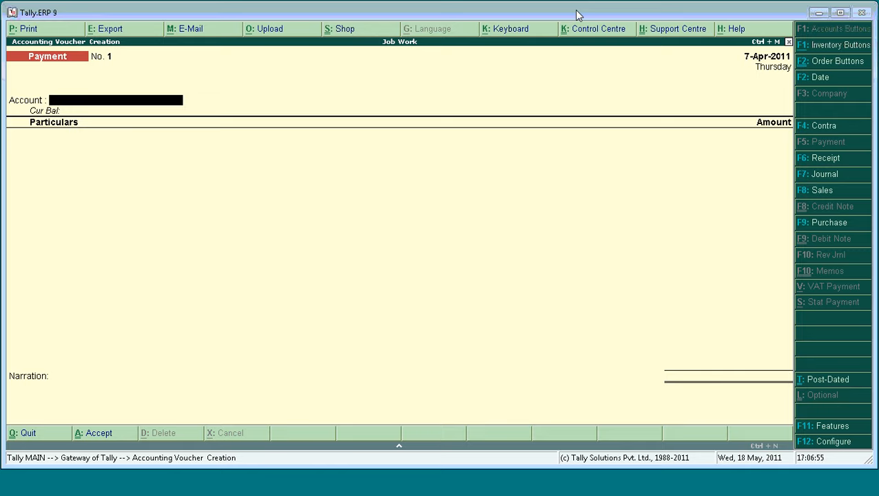
key("F7")
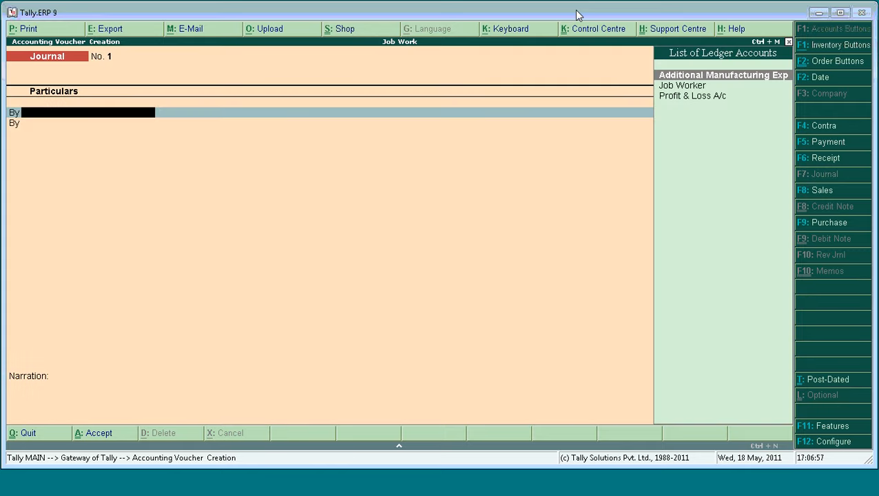
key("alt+c")
type("Paclki")
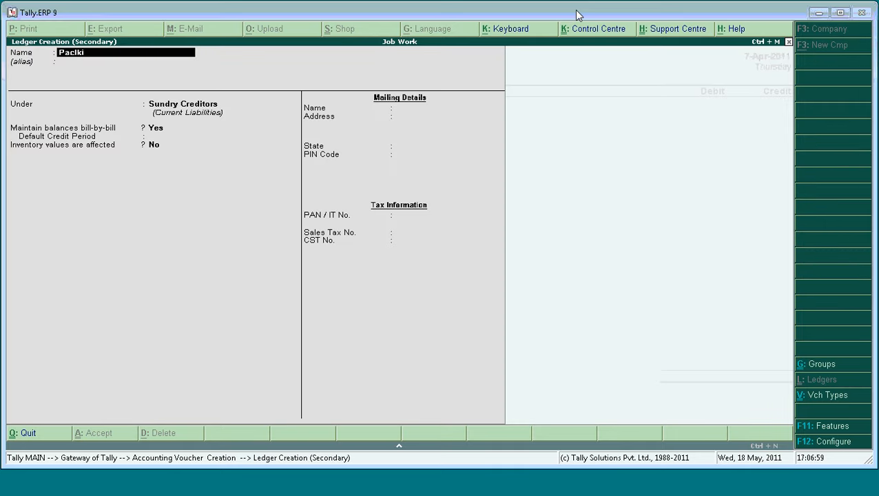
key("BackSpace")
key("BackSpace")
type("ing Charges")
key("Return")
key("Return")
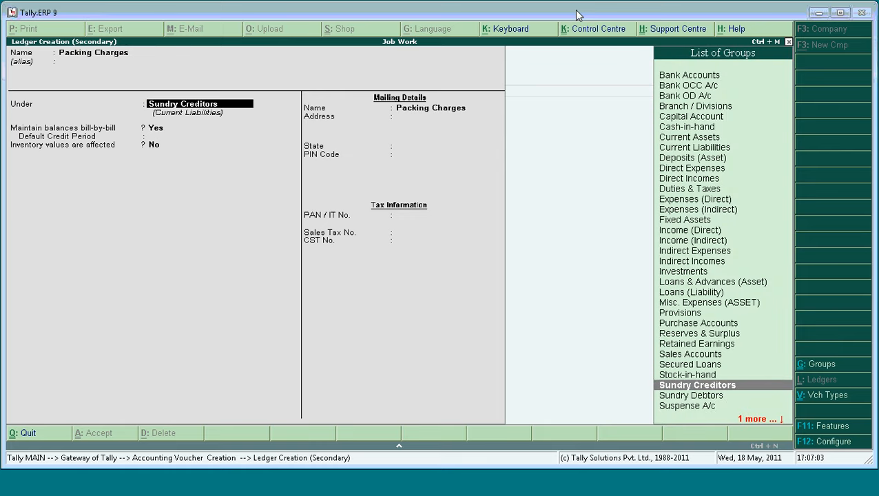
Group the Packing Charges ledger under Indirect Expenses, set inventory values as affected, and save it into the journal's debit line
type("In")
key("Down")
key("Down")
key("Return")
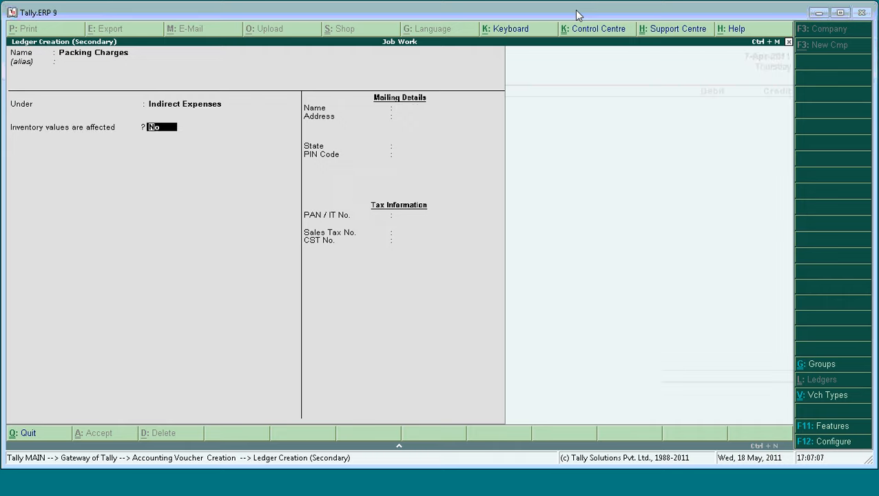
key("y")
key("Return")
key("Return")
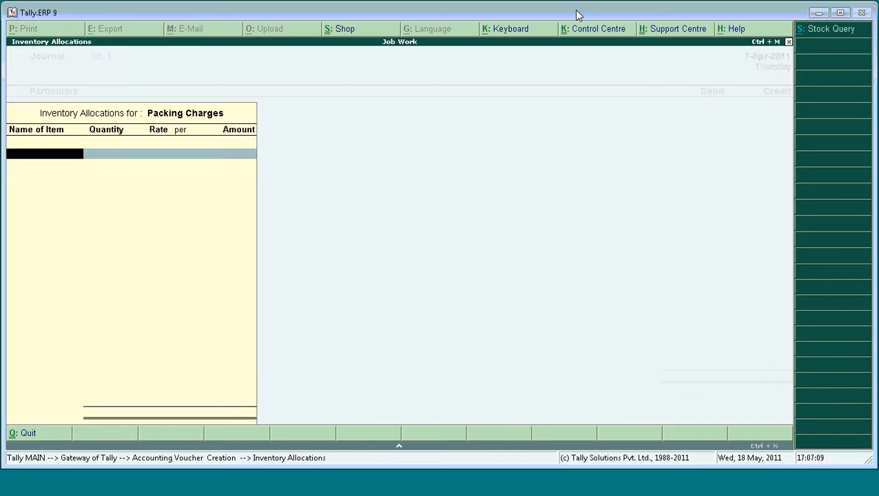
Allocate an amount of 250 for Packing Charges to Bottle at Main Location, leaving quantity and rate blank
type("Bot")
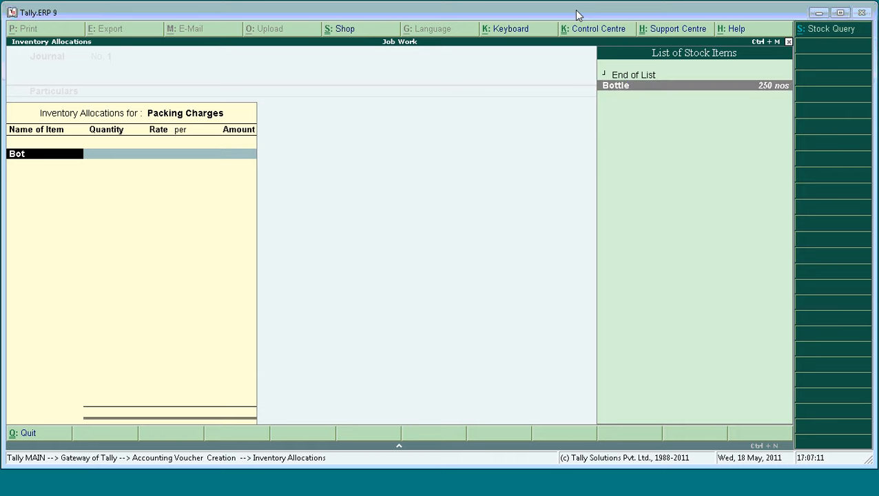
key("Return")
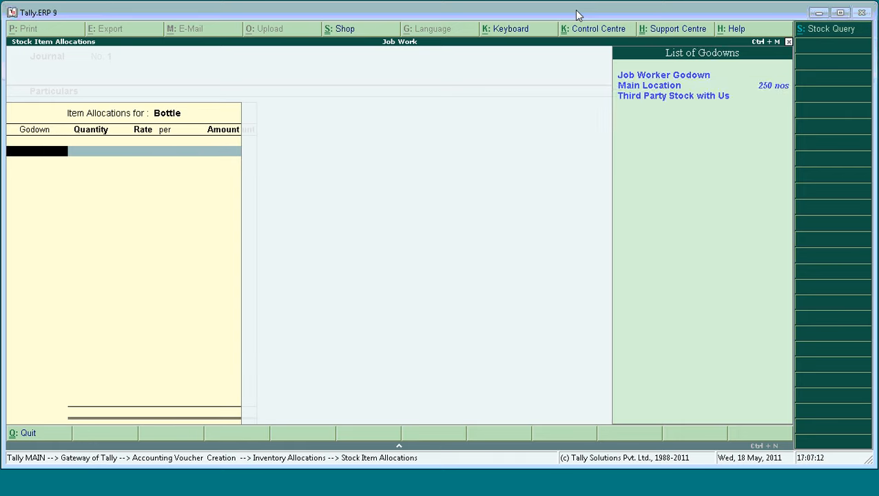
type("m")
key("Return")
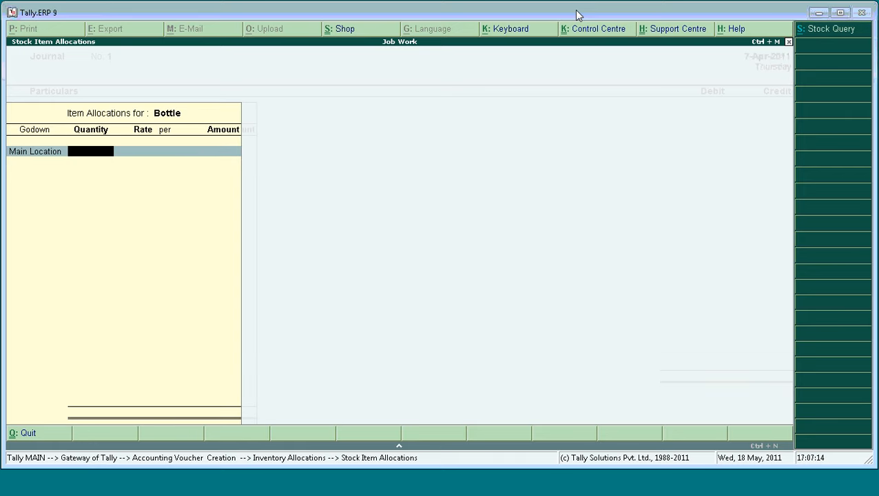
key("Return")
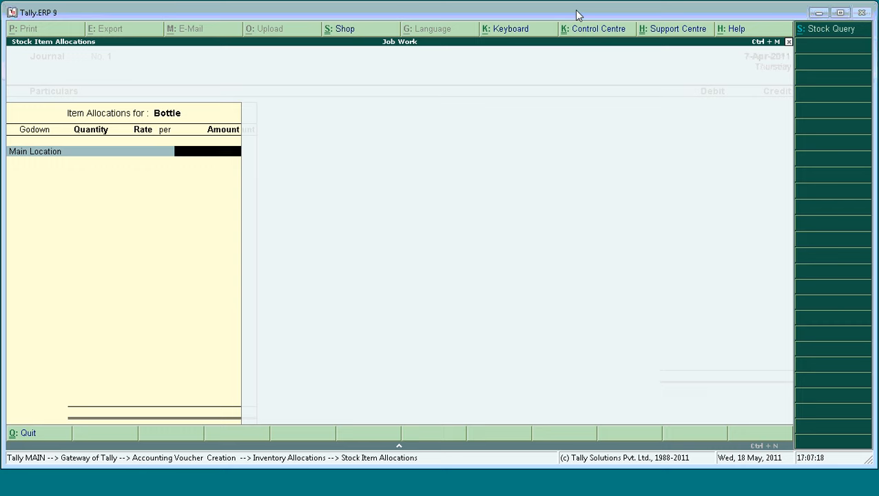
type("250")
key("Return")
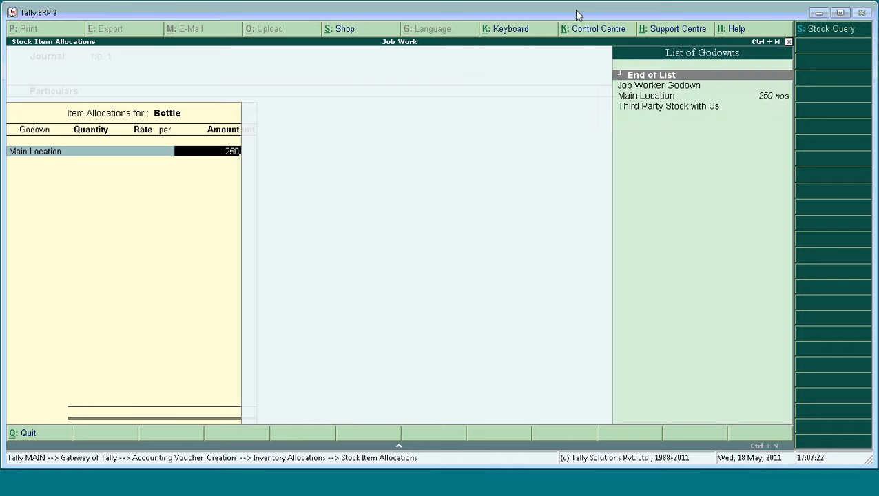
key("Return")
key("Return")
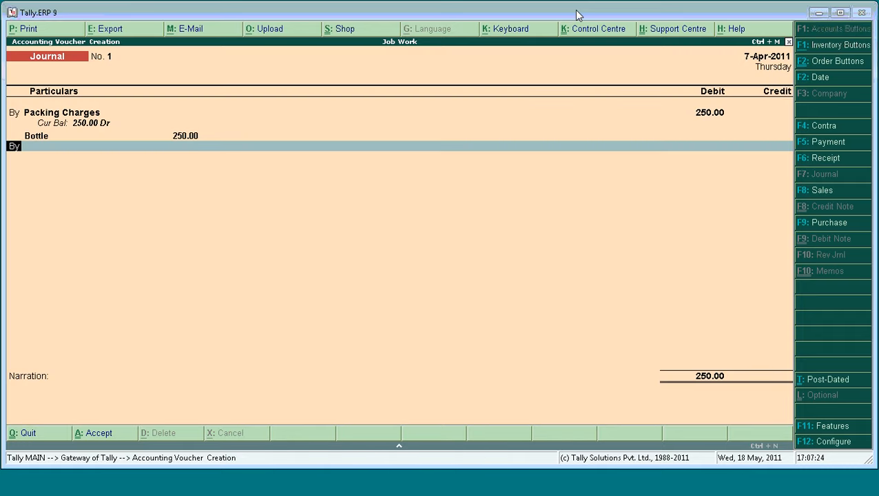
Start the journal's credit line and configure journals to allow cash accounts
type("t")
key("Return")
type("C")
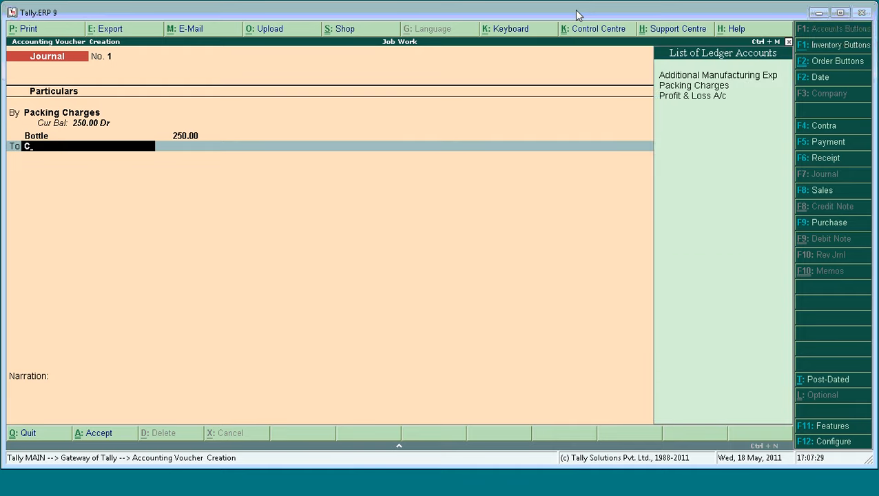
key("BackSpace")
key("F12")
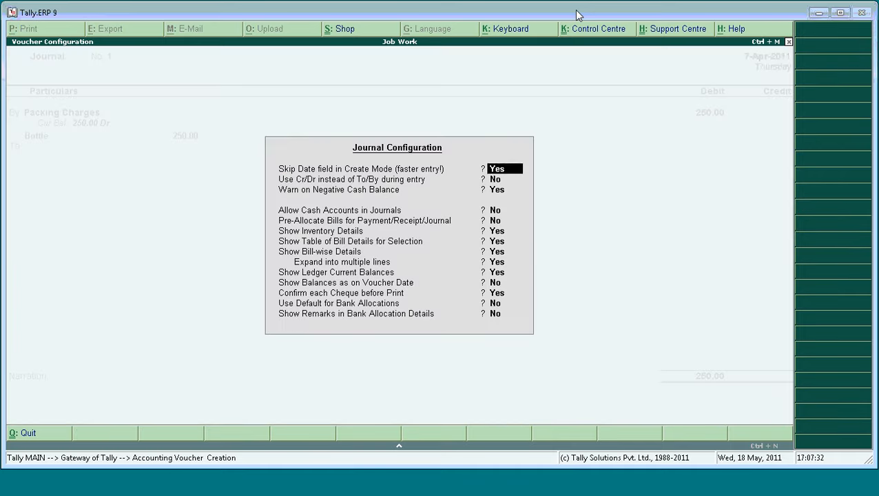
key("Return")
key("Return")
key("Return")
key("y")
key("ctrl+a")
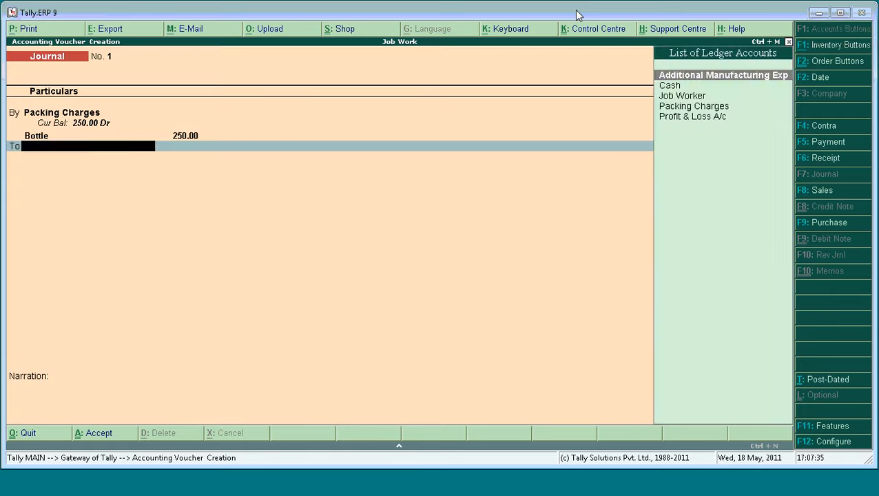
Credit Cash with 250 and save the Journal voucher without a narration
key("Down")
key("Return")
key("Return")
key("Return")
key("Return")
key("Return")
Quit voucher creation and open the Stock Summary to examine Bottle's closing rate and value
key("Escape")
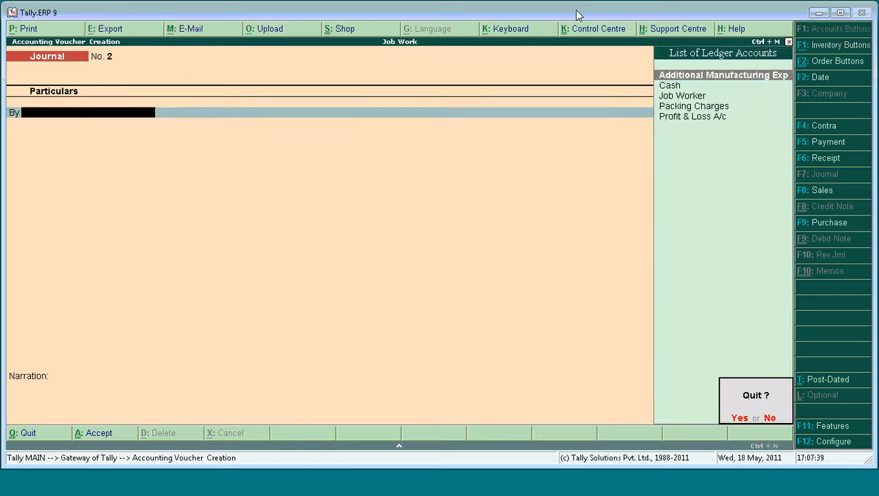
key("Return")
key("s")
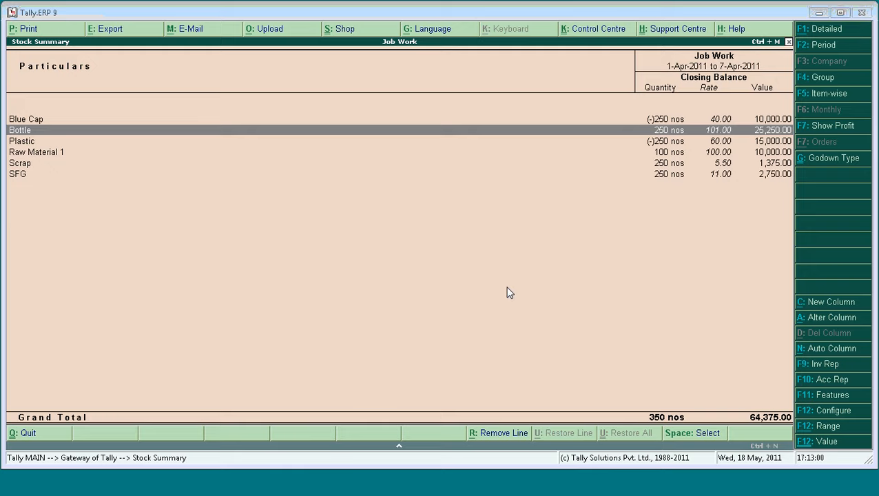
Switch to the Cisco WebEx Training Center session window
key("alt+Tab")
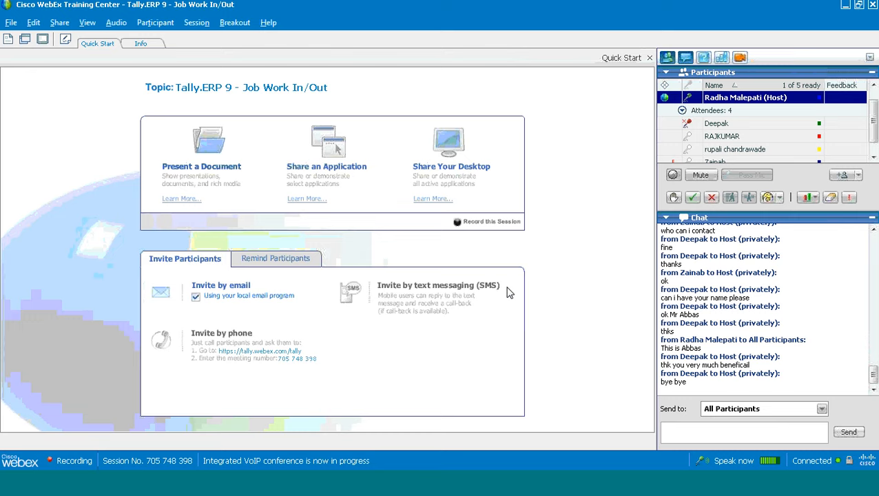
left_click(748, 434)
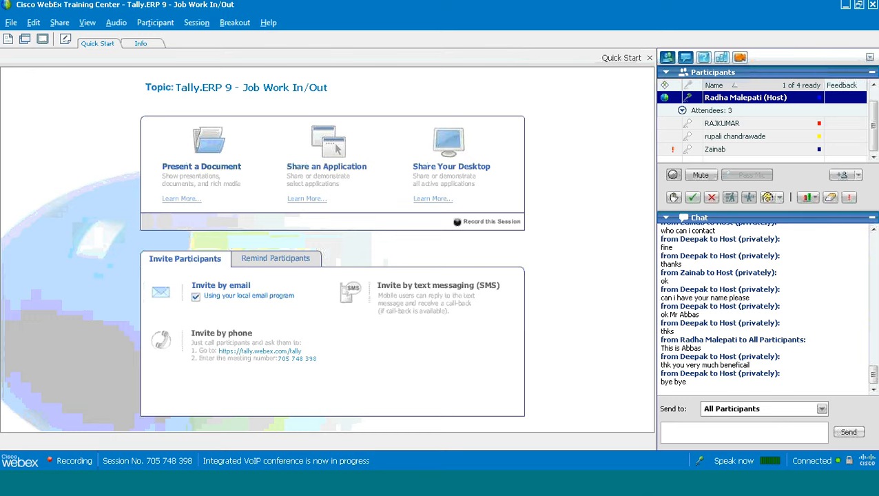
left_click(250, 488)
left_click(250, 489)
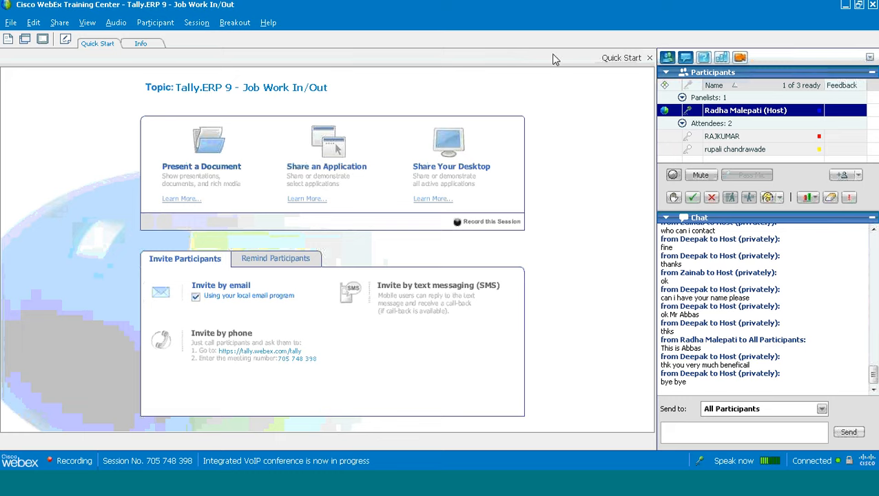
left_click(780, 2)
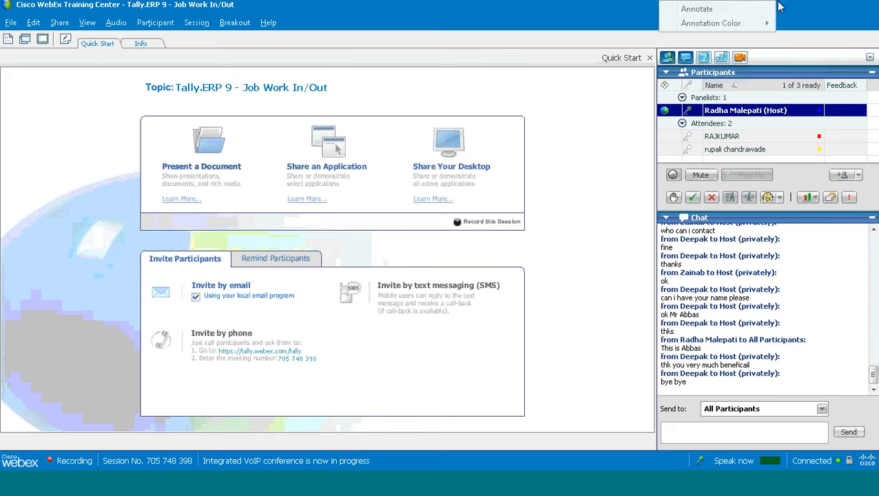
left_click(789, 4)
right_click(789, 3)
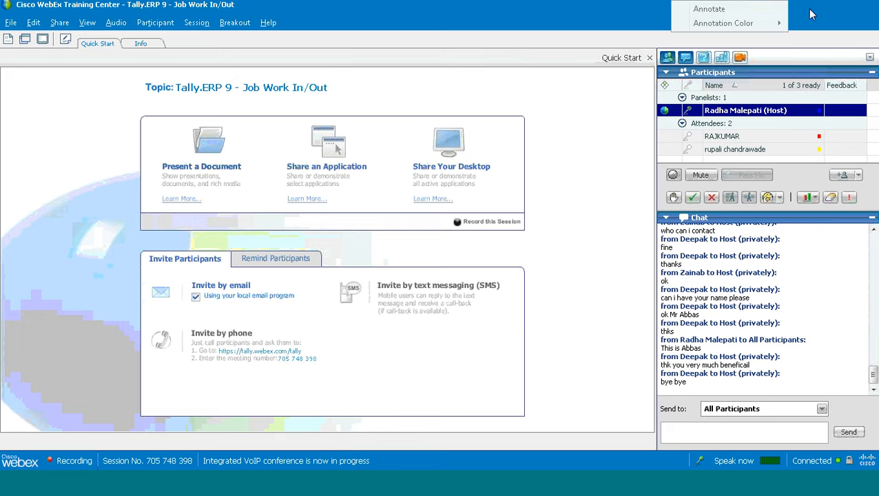
left_click(807, 14)
right_click(804, 12)
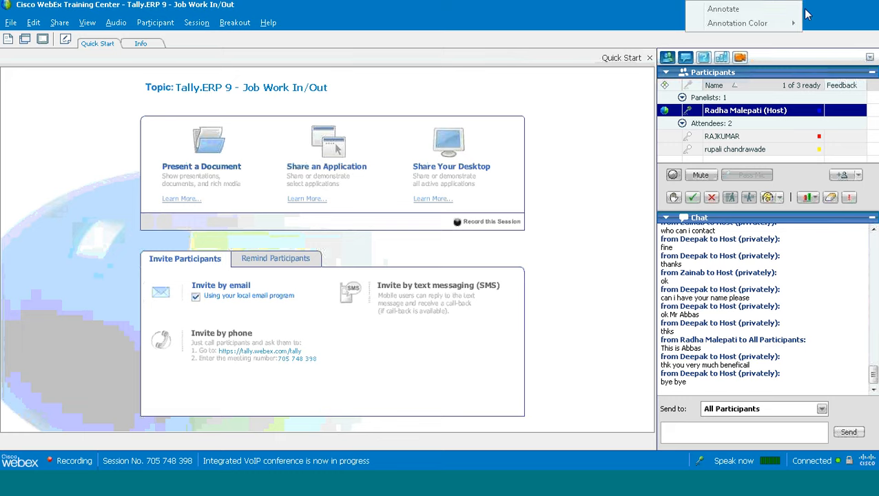
left_click(811, 9)
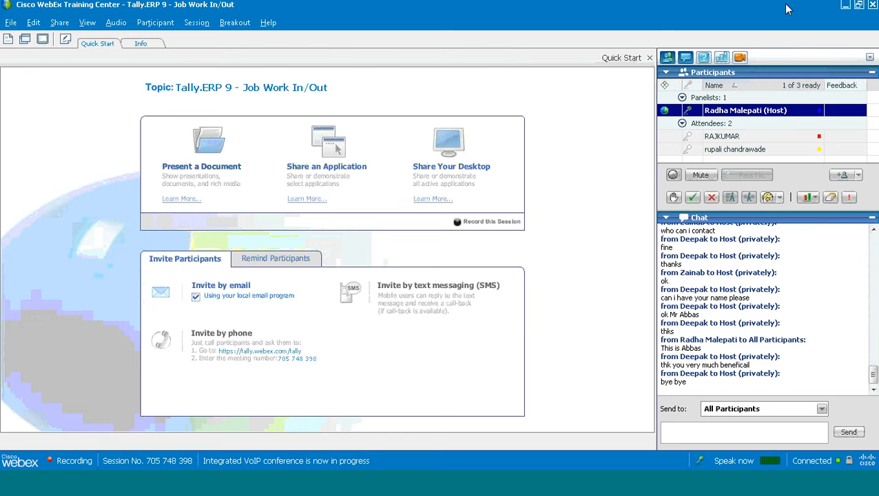
right_click(780, 10)
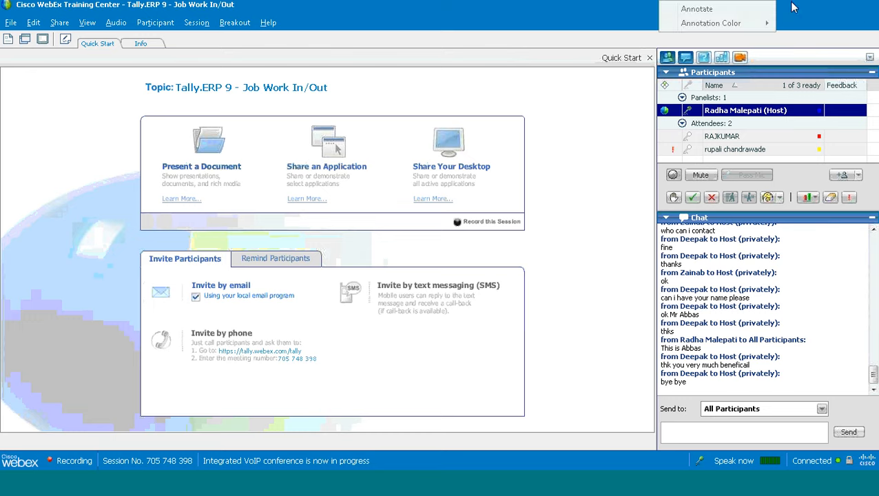
left_click(793, 7)
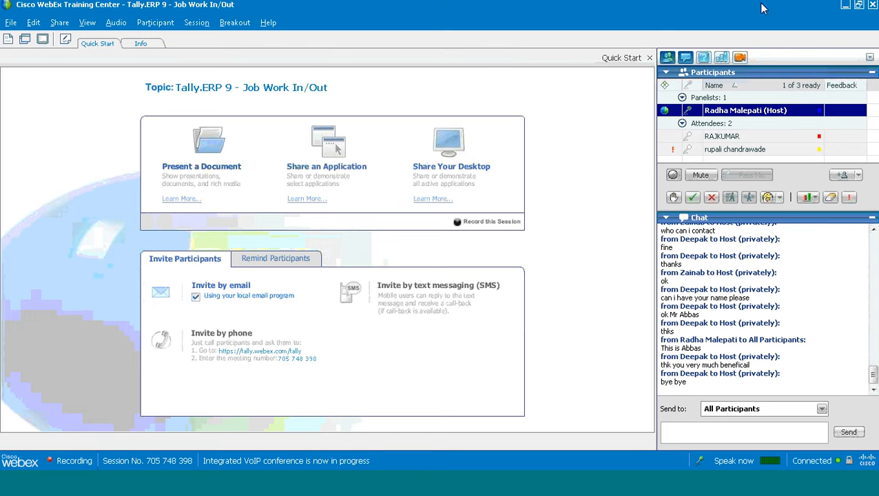
right_click(765, 8)
left_click(762, 8)
left_click(263, 487)
left_click(263, 490)
left_click(846, 7)
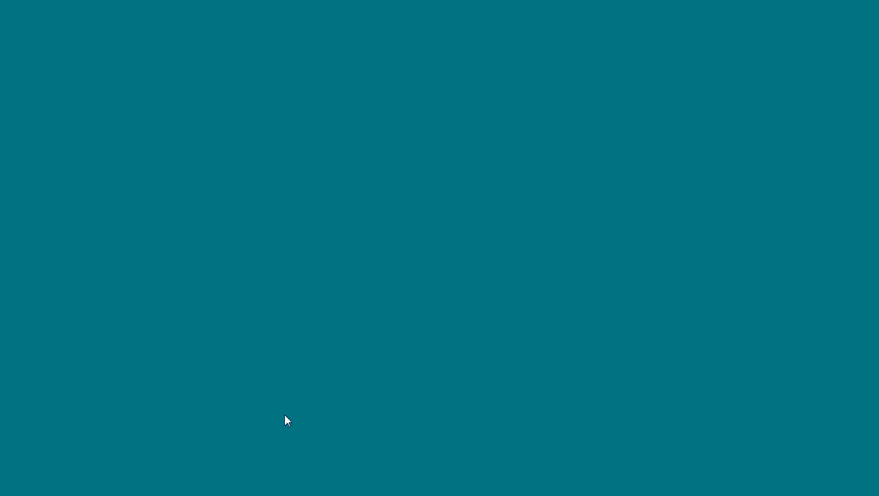
left_click(260, 479)
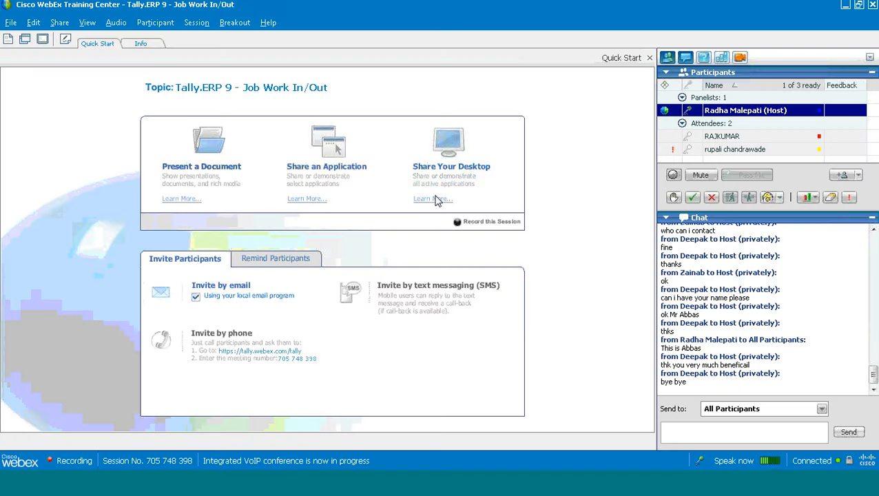
Stop the Integrated VoIP conference of the Tally.ERP 9 - Job Work In/Out training session
left_click(125, 24)
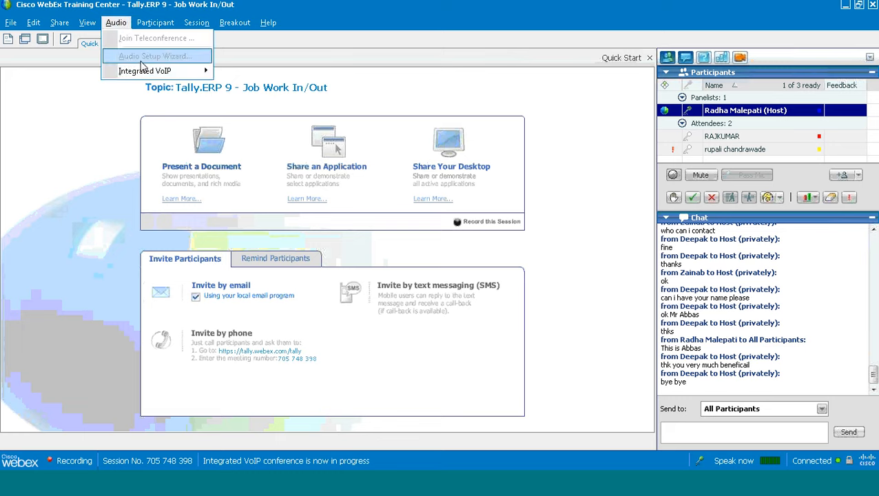
mouse_move(138, 71)
left_click(242, 76)
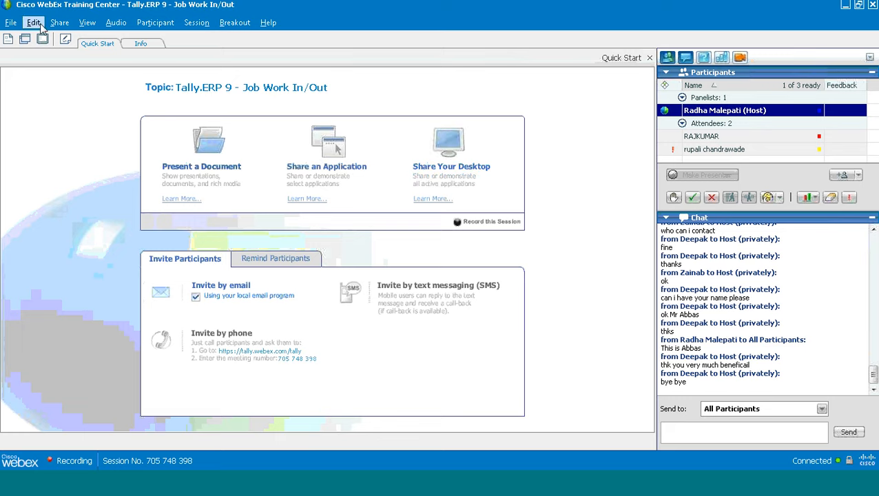
End the training session for all attendees and confirm ending it
left_click(11, 22)
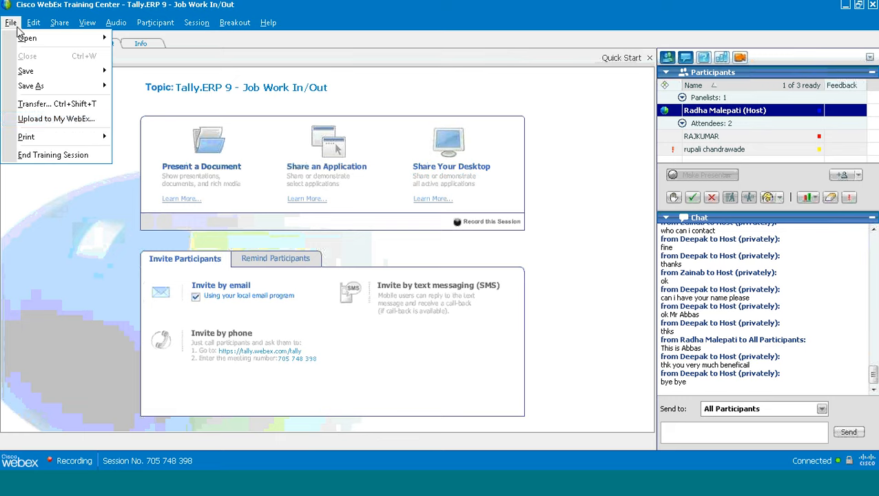
left_click(53, 155)
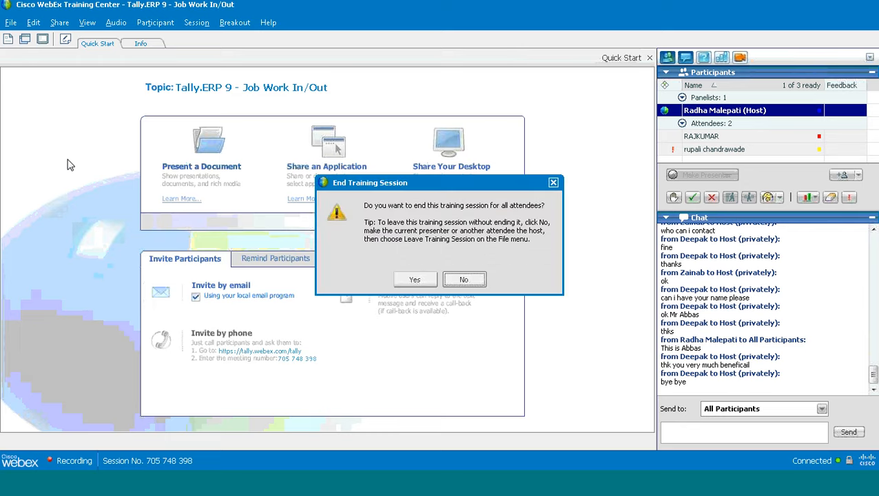
right_click(494, 186)
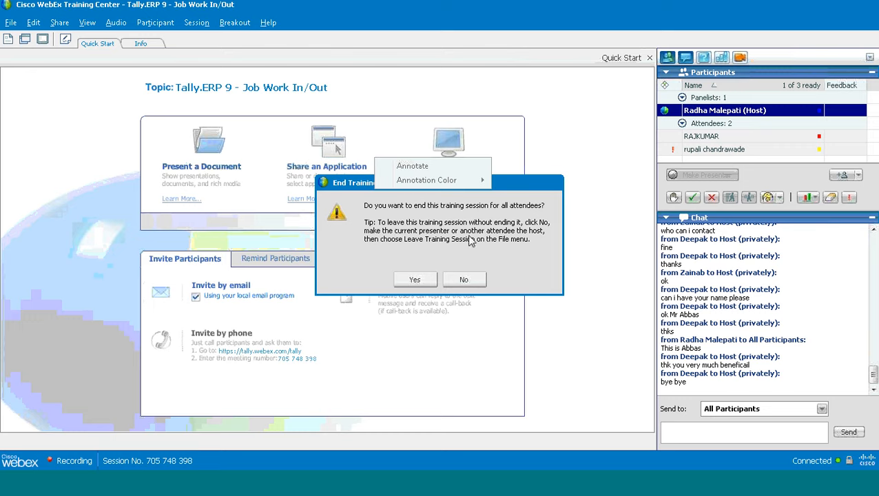
left_click(416, 279)
left_click(415, 279)
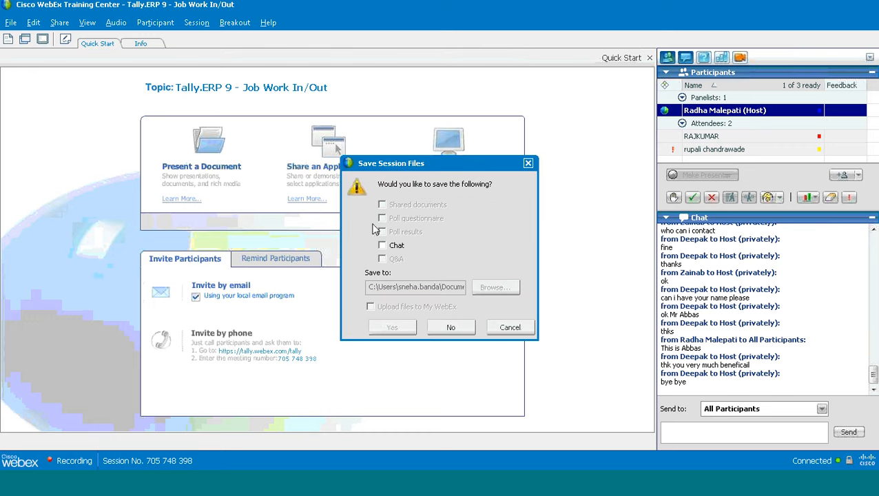